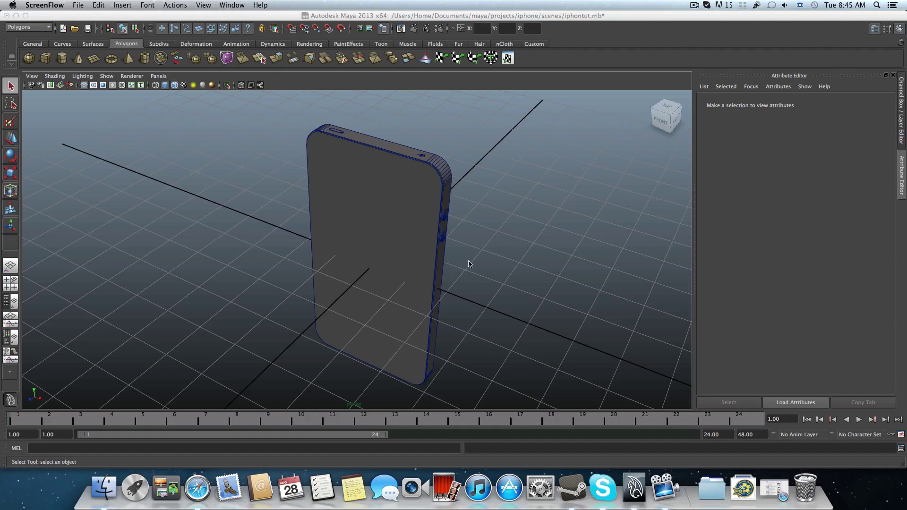
# - Examine the iPhone model from its front, back, and the edge with the two round buttons
pyautogui.keyDown('alt'); pyautogui.moveTo(469, 263); pyautogui.dragTo(358, 255); pyautogui.keyUp('alt')
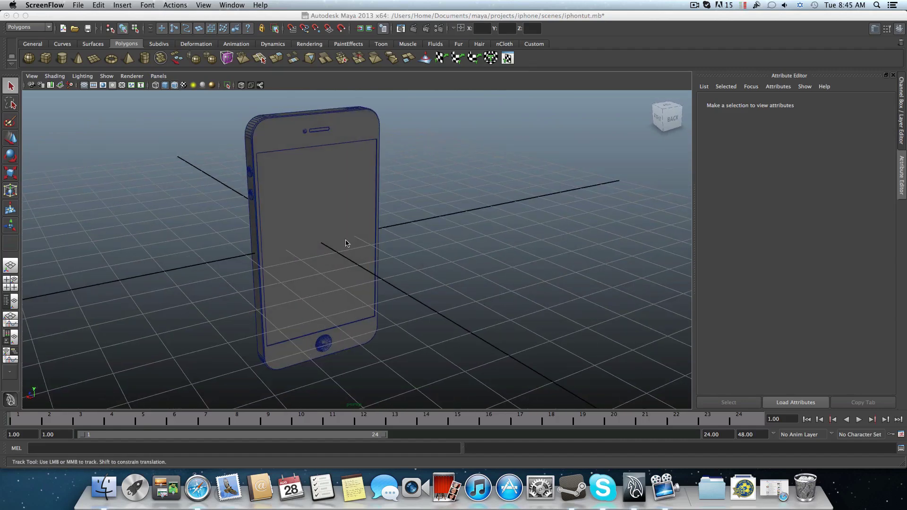
pyautogui.moveTo(340, 235)
pyautogui.keyDown('alt'); pyautogui.mouseDown()
pyautogui.moveTo(375, 236)
pyautogui.moveTo(328, 236)
pyautogui.mouseUp(); pyautogui.keyUp('alt')
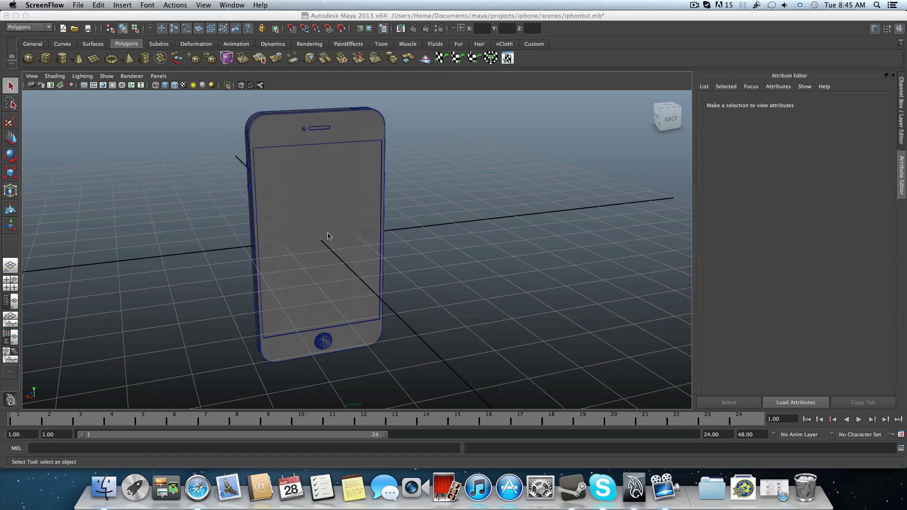
pyautogui.keyDown('alt'); pyautogui.moveTo(340, 218); pyautogui.dragTo(330, 227, button='right'); pyautogui.keyUp('alt')
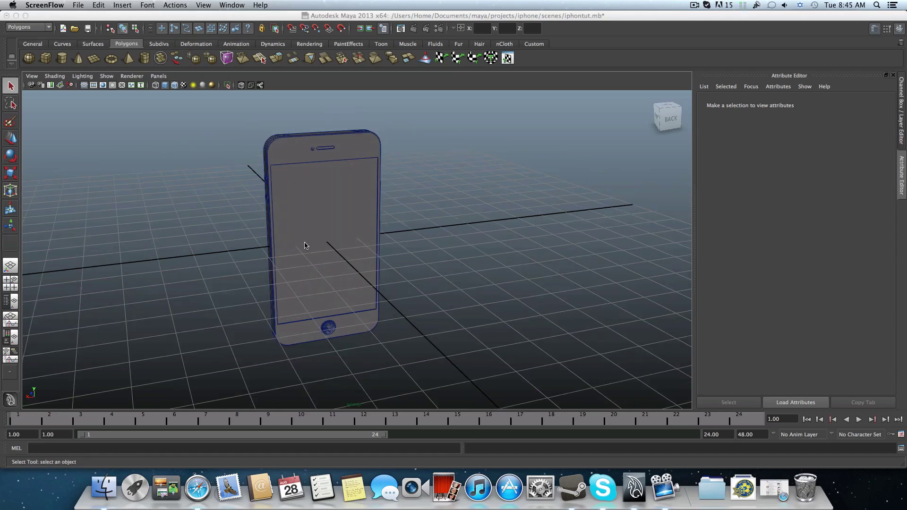
pyautogui.keyDown('alt'); pyautogui.moveTo(304, 231); pyautogui.dragTo(334, 246); pyautogui.keyUp('alt')
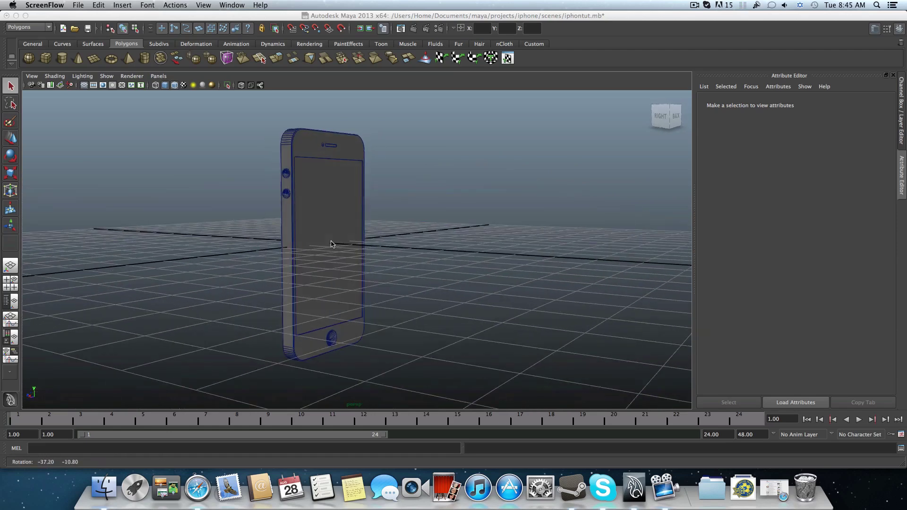
pyautogui.scroll(4, 343, 256)
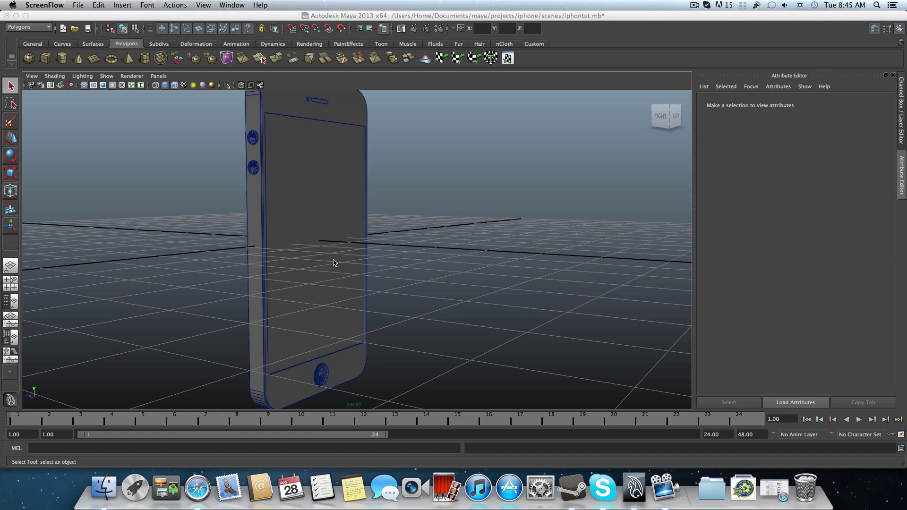
pyautogui.keyDown('alt'); pyautogui.moveTo(318, 264); pyautogui.dragTo(301, 276); pyautogui.keyUp('alt')
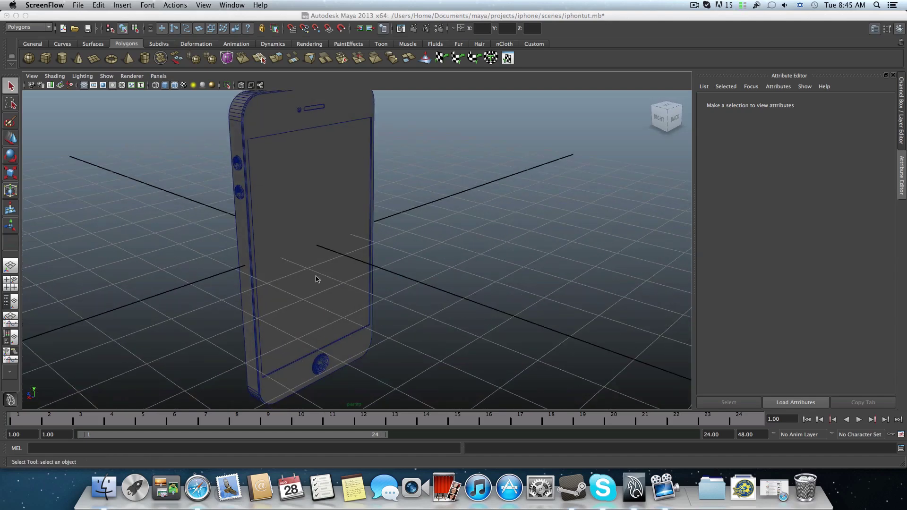
pyautogui.click(430, 257)
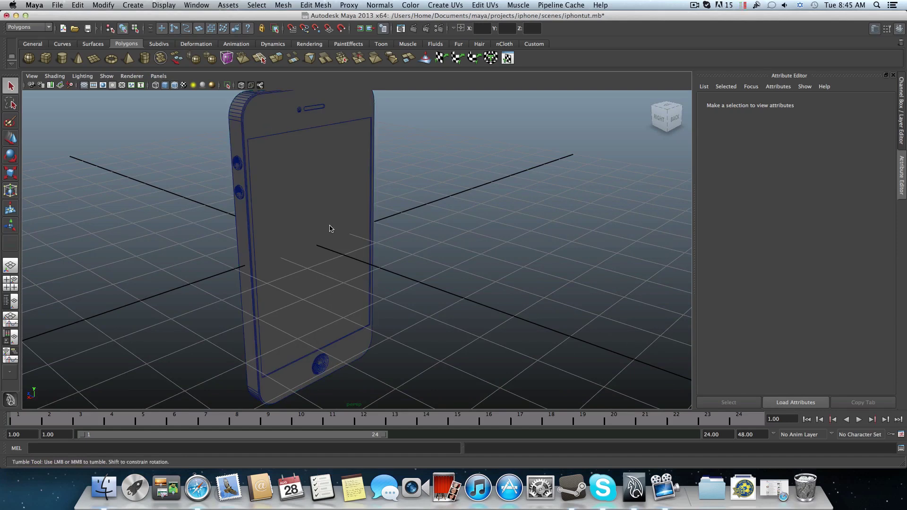
pyautogui.scroll(-2, 384, 257)
pyautogui.scroll(-2, 325, 251)
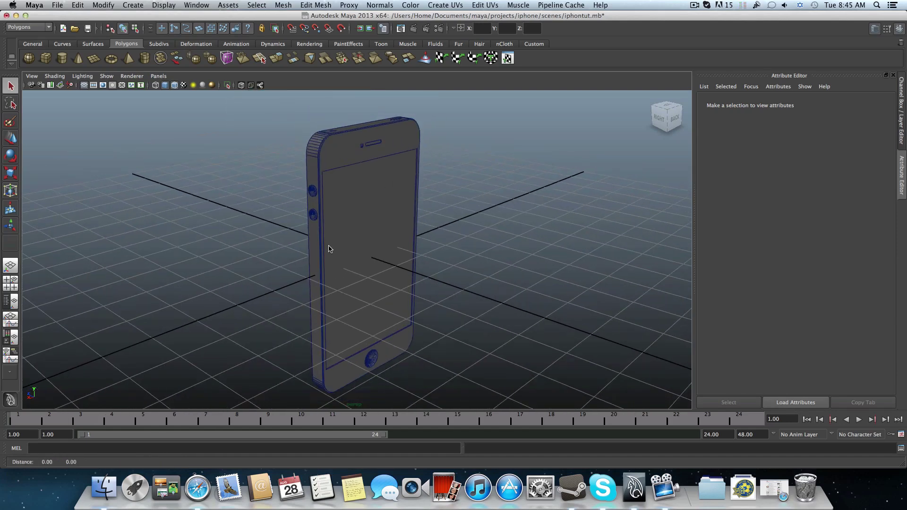
pyautogui.keyDown('alt'); pyautogui.moveTo(329, 258); pyautogui.dragTo(183, 254); pyautogui.keyUp('alt')
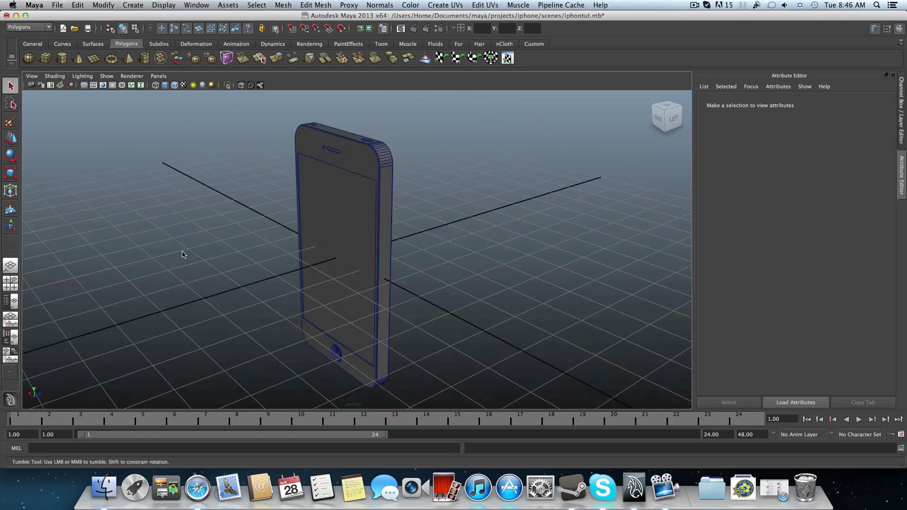
# - Create a polygon cube and move it outward so it protrudes from the phone's button edge
pyautogui.click(45, 57)
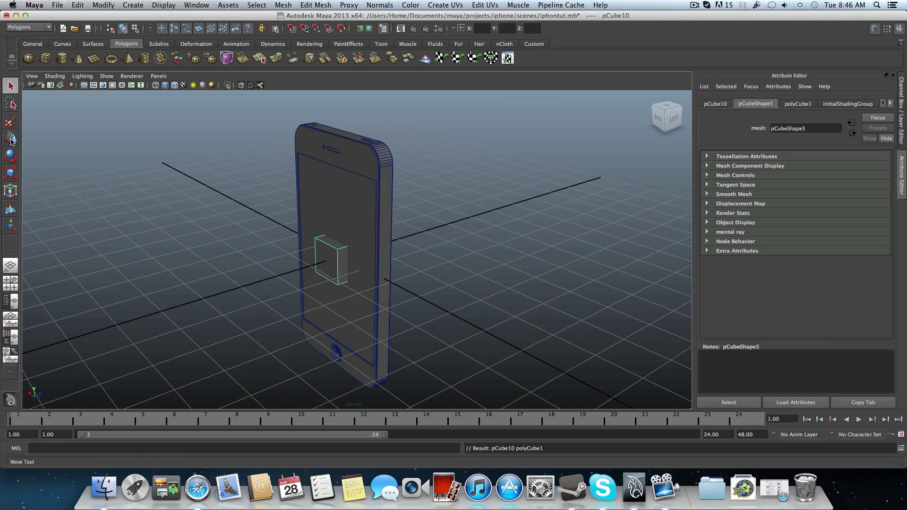
pyautogui.press('w')
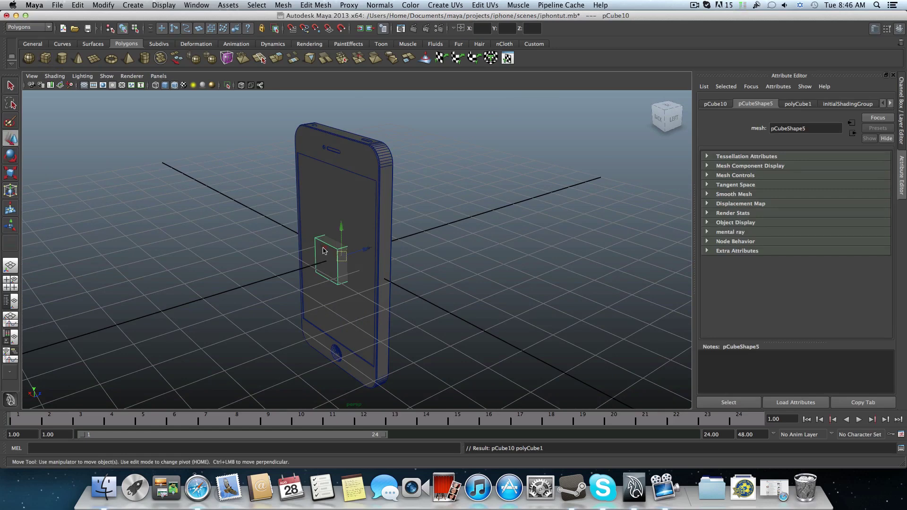
pyautogui.moveTo(323, 251); pyautogui.dragTo(397, 232)
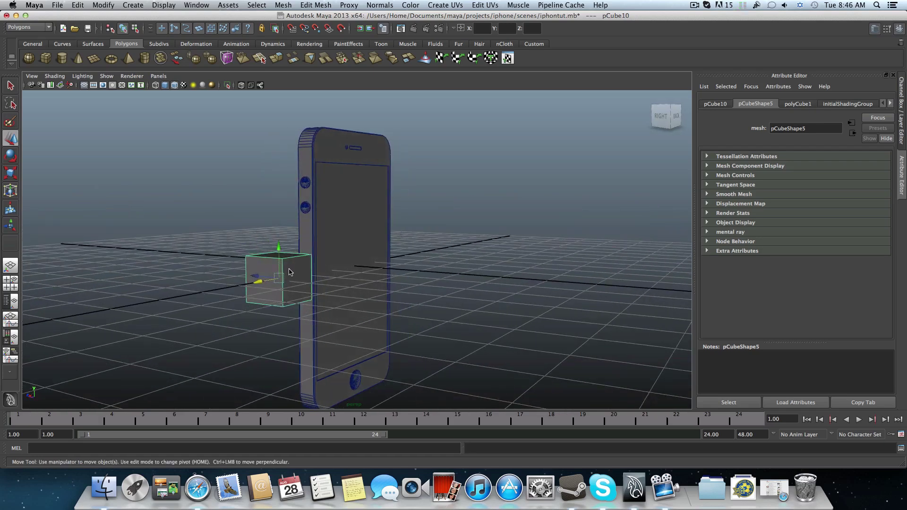
pyautogui.keyDown('alt'); pyautogui.moveTo(289, 272); pyautogui.dragTo(342, 273); pyautogui.keyUp('alt')
# - Scale the cube down in height and thickness so it is narrower than the phone's side
pyautogui.click(11, 174)
pyautogui.keyDown('alt'); pyautogui.moveTo(349, 227); pyautogui.dragTo(306, 241); pyautogui.keyUp('alt')
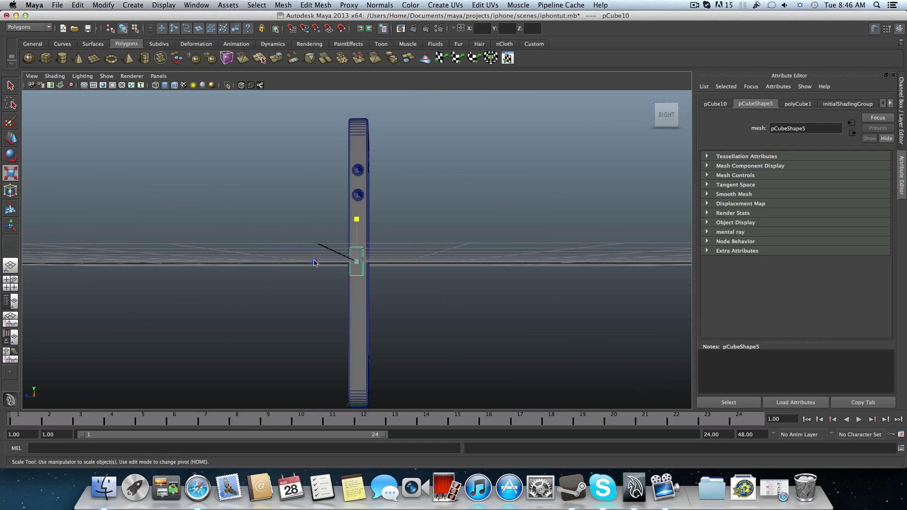
pyautogui.keyDown('alt'); pyautogui.moveTo(324, 263); pyautogui.dragTo(311, 279); pyautogui.keyUp('alt')
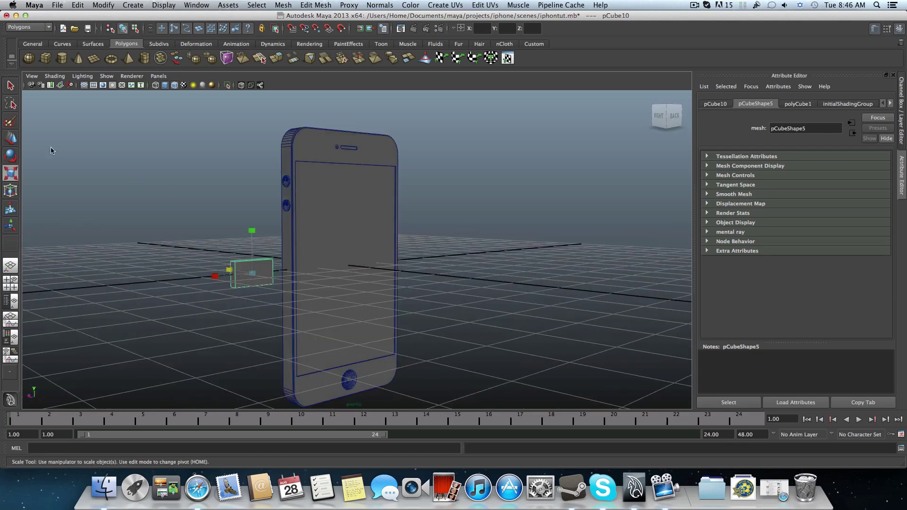
# - Raise the cube to the two round buttons and scale it to about 0.50 in height and 0.15 in thickness
pyautogui.click(10, 138)
pyautogui.moveTo(258, 244); pyautogui.dragTo(245, 166)
pyautogui.moveTo(227, 195); pyautogui.dragTo(316, 195)
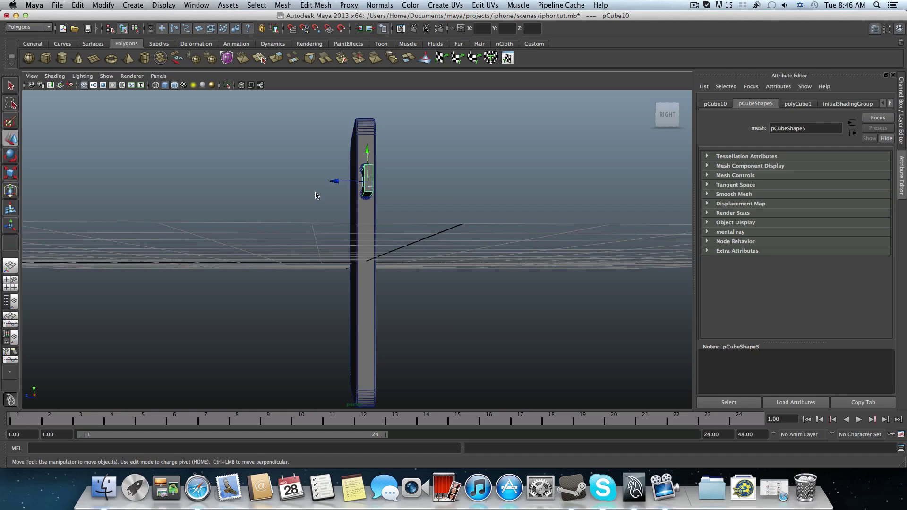
pyautogui.click(10, 174)
pyautogui.moveTo(326, 183); pyautogui.dragTo(329, 184)
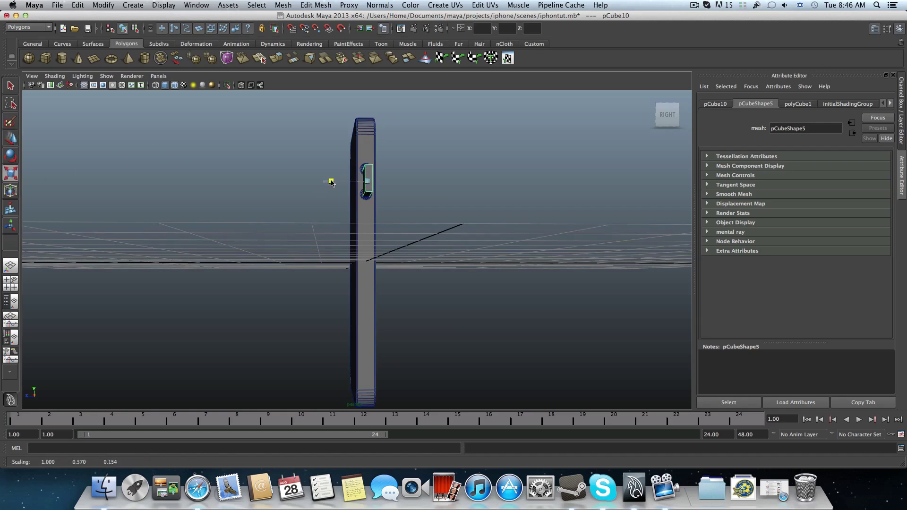
pyautogui.moveTo(370, 150)
pyautogui.keyDown('alt'); pyautogui.mouseDown()
pyautogui.moveTo(365, 173)
pyautogui.moveTo(360, 164)
pyautogui.mouseUp(); pyautogui.keyUp('alt')
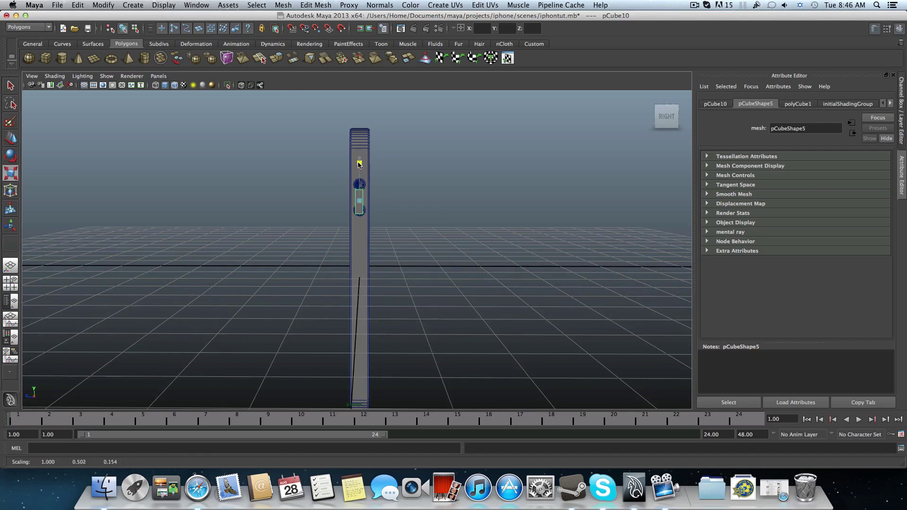
# - Move the cube up along the phone's side to just above the upper round button
pyautogui.click(10, 138)
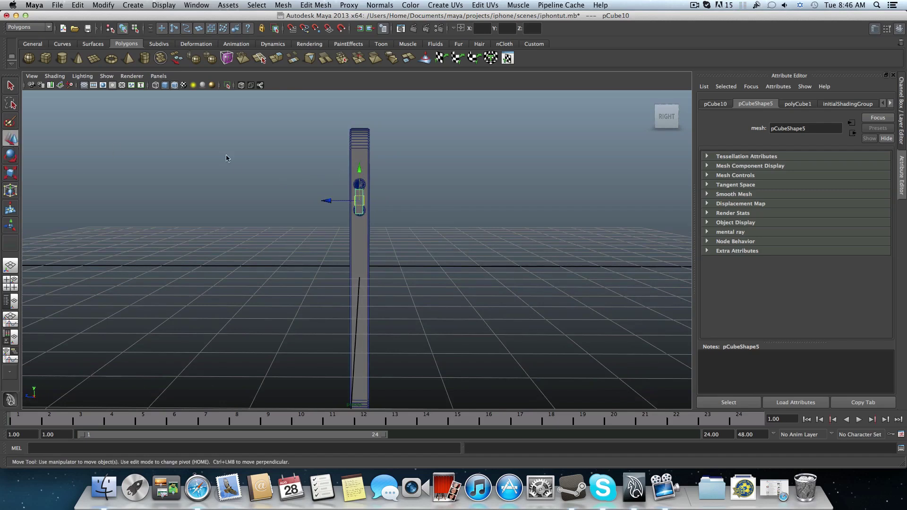
pyautogui.moveTo(359, 168); pyautogui.dragTo(352, 140)
pyautogui.keyDown('alt'); pyautogui.moveTo(351, 139); pyautogui.dragTo(403, 174, button='right'); pyautogui.keyUp('alt')
pyautogui.keyDown('alt'); pyautogui.moveTo(403, 174); pyautogui.dragTo(398, 239, button='middle'); pyautogui.keyUp('alt')
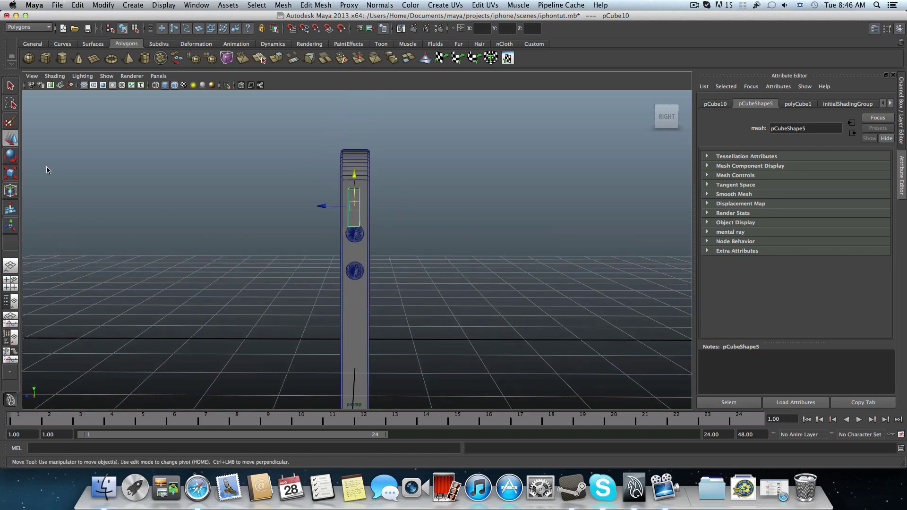
# - Scale the cube's height down to about 0.33 to leave a gap above the upper round button
pyautogui.click(11, 175)
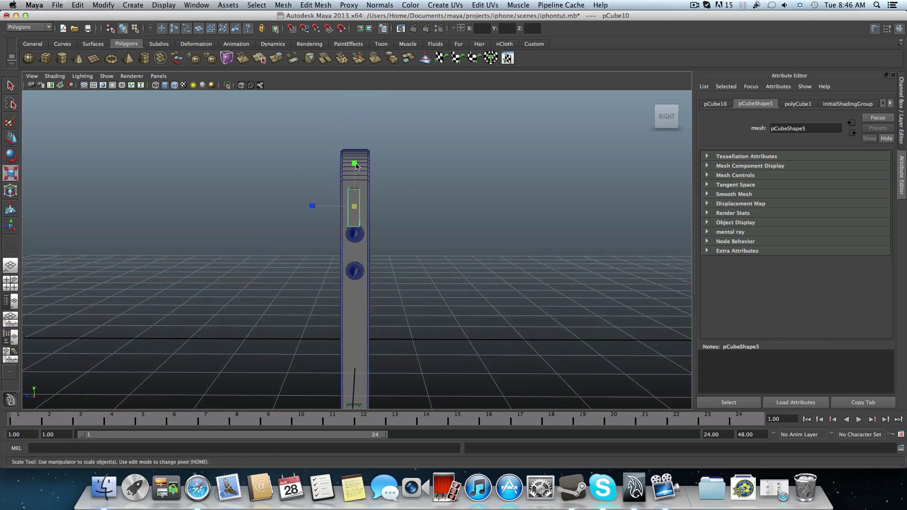
pyautogui.moveTo(356, 165); pyautogui.dragTo(356, 180)
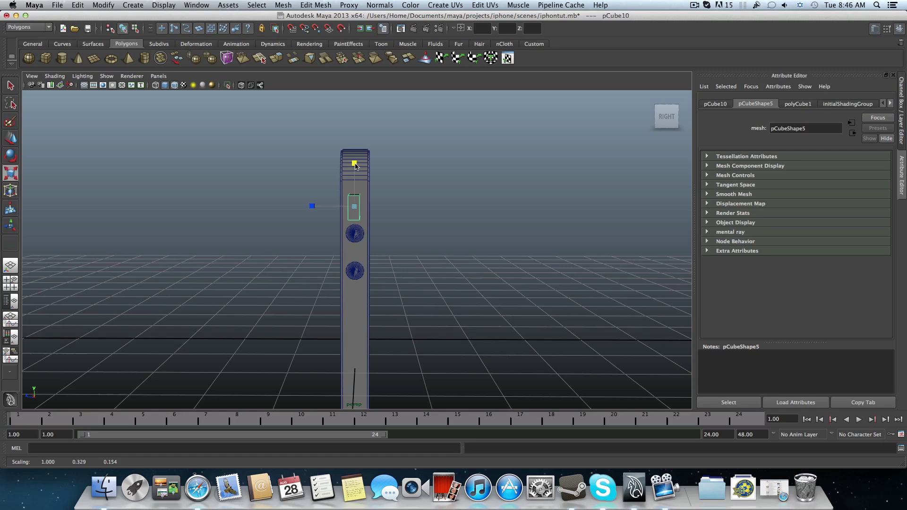
pyautogui.moveTo(356, 166); pyautogui.dragTo(355, 171)
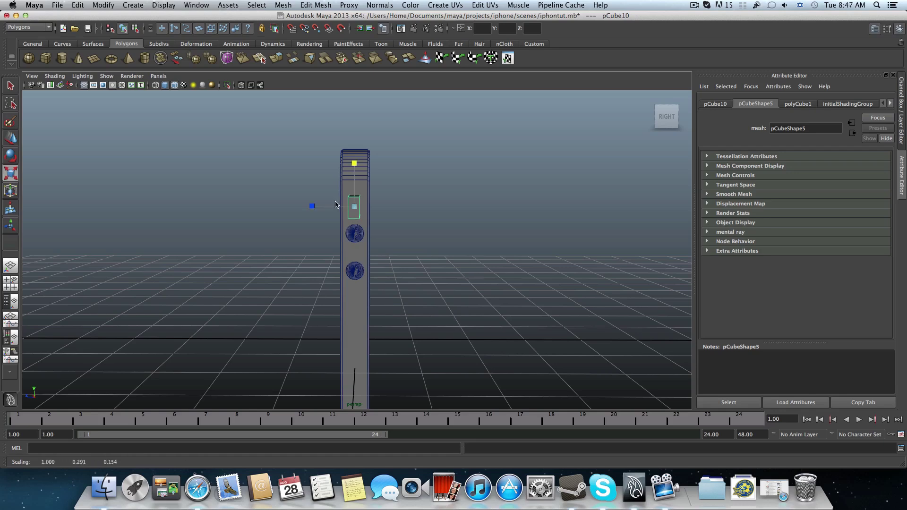
pyautogui.click(309, 208)
# - Switch the protruding block to edge selection and select its four long edges
pyautogui.keyDown('alt'); pyautogui.moveTo(309, 210); pyautogui.dragTo(434, 225, button='right'); pyautogui.keyUp('alt')
pyautogui.keyDown('alt'); pyautogui.moveTo(434, 225); pyautogui.dragTo(301, 225); pyautogui.keyUp('alt')
pyautogui.click(249, 217)
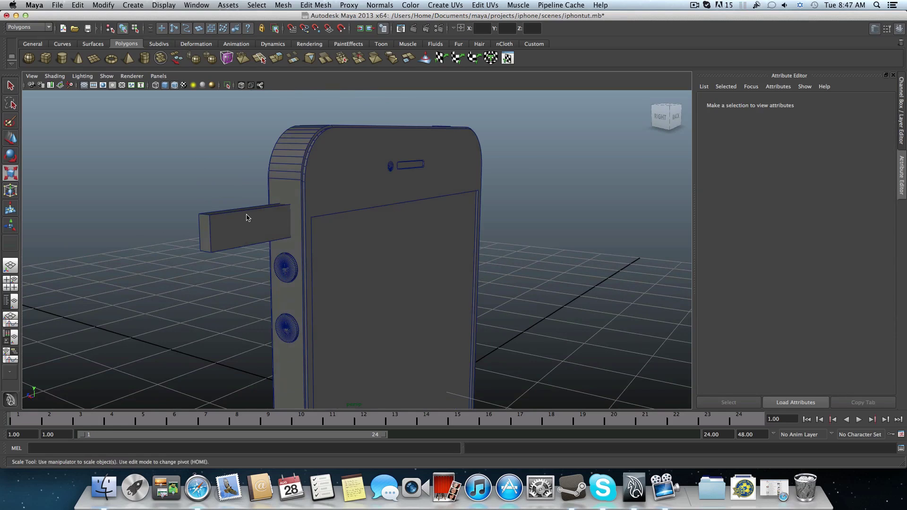
pyautogui.moveTo(246, 215); pyautogui.dragTo(246, 192, button='right')
pyautogui.click(238, 208)
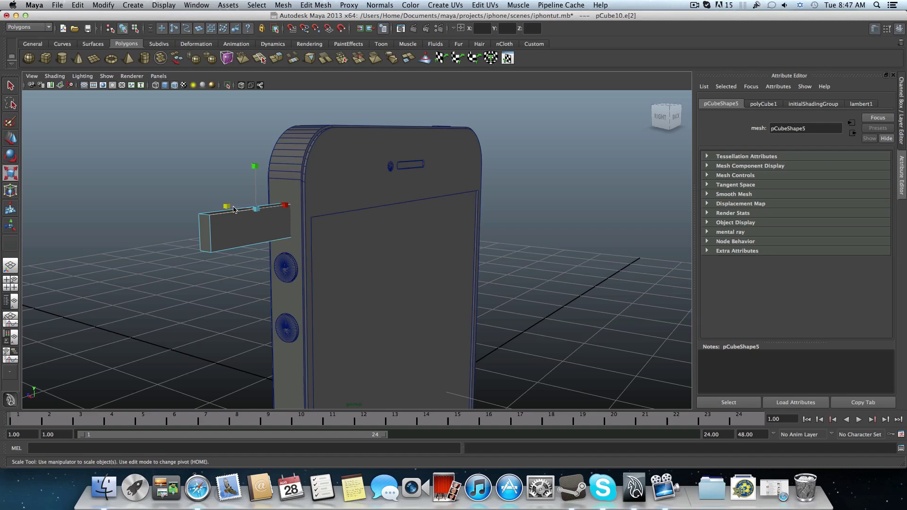
pyautogui.keyDown('shift'); pyautogui.click(209, 211); pyautogui.keyUp('shift')
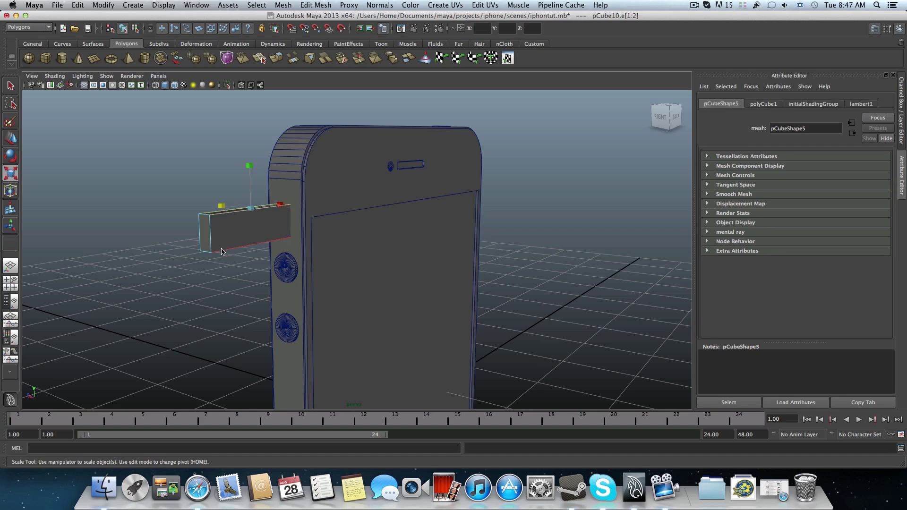
pyautogui.keyDown('shift'); pyautogui.click(222, 251); pyautogui.keyUp('shift')
pyautogui.keyDown('alt'); pyautogui.moveTo(221, 251); pyautogui.dragTo(359, 234); pyautogui.keyUp('alt')
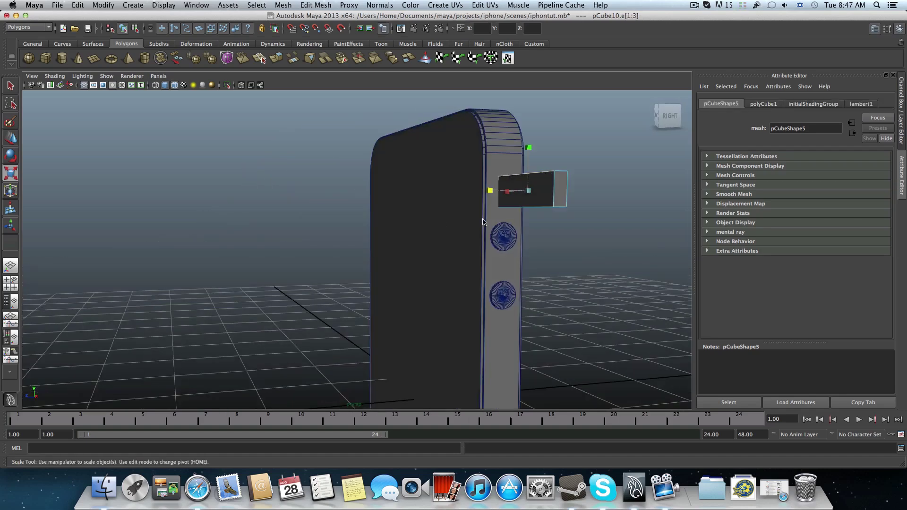
pyautogui.keyDown('shift'); pyautogui.click(515, 209); pyautogui.keyUp('shift')
pyautogui.keyDown('alt'); pyautogui.moveTo(515, 209); pyautogui.dragTo(467, 215); pyautogui.keyUp('alt')
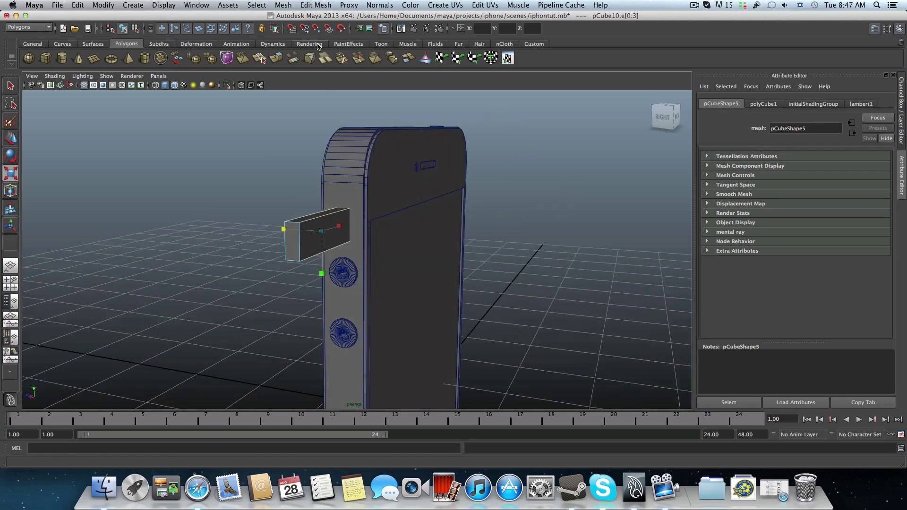
# - Bevel the four selected long edges of the block with 4 segments
pyautogui.click(311, 5)
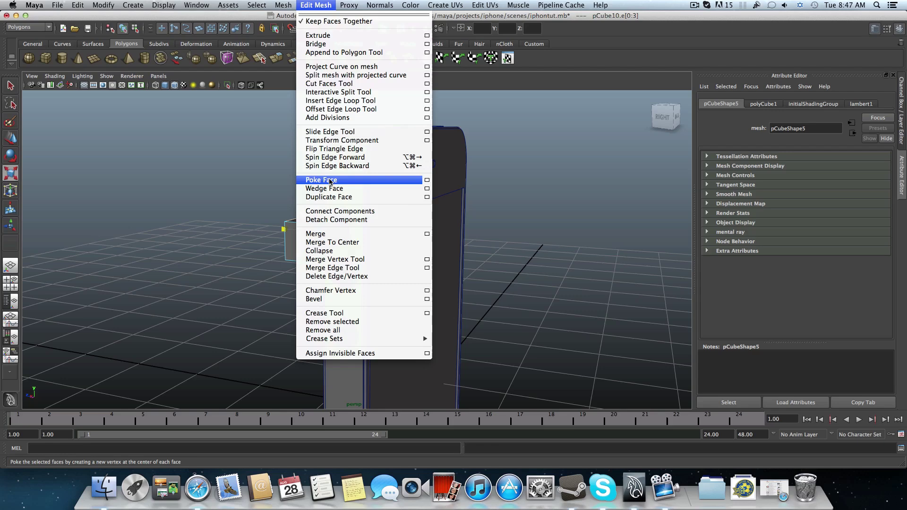
pyautogui.click(338, 299)
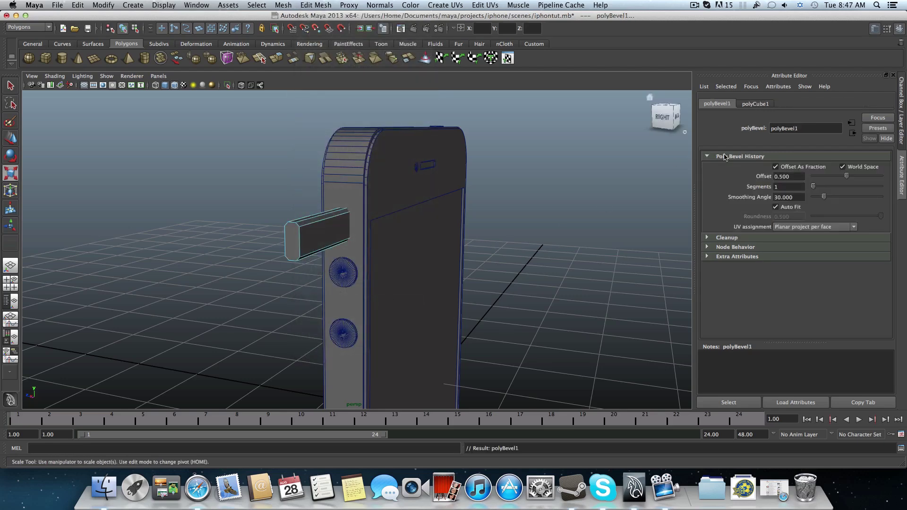
pyautogui.moveTo(814, 189); pyautogui.dragTo(831, 189)
pyautogui.keyDown('alt'); pyautogui.moveTo(562, 232); pyautogui.dragTo(488, 219); pyautogui.keyUp('alt')
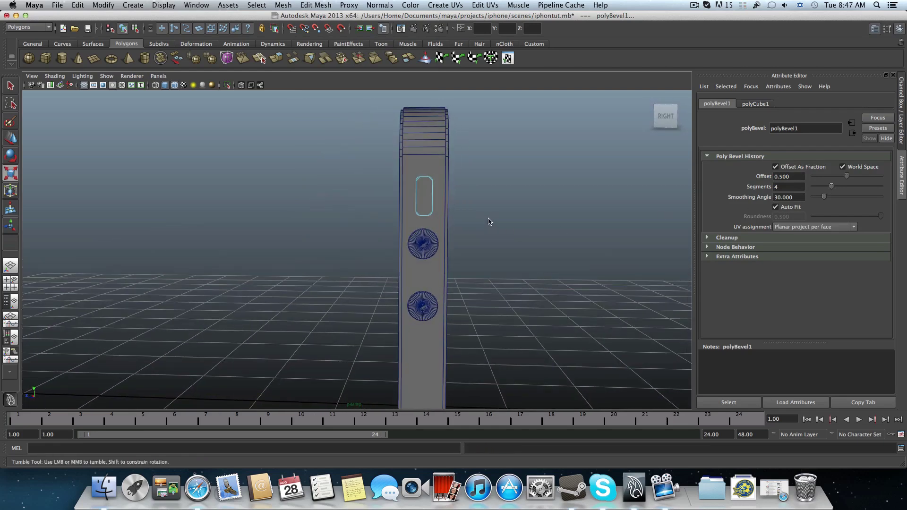
pyautogui.keyDown('alt'); pyautogui.moveTo(387, 218); pyautogui.dragTo(459, 218, button='right'); pyautogui.keyUp('alt')
pyautogui.keyDown('alt'); pyautogui.moveTo(459, 218); pyautogui.dragTo(439, 230, button='middle'); pyautogui.keyUp('alt')
pyautogui.keyDown('alt'); pyautogui.moveTo(416, 217); pyautogui.dragTo(442, 218, button='right'); pyautogui.keyUp('alt')
pyautogui.keyDown('alt'); pyautogui.moveTo(443, 222); pyautogui.dragTo(421, 227); pyautogui.keyUp('alt')
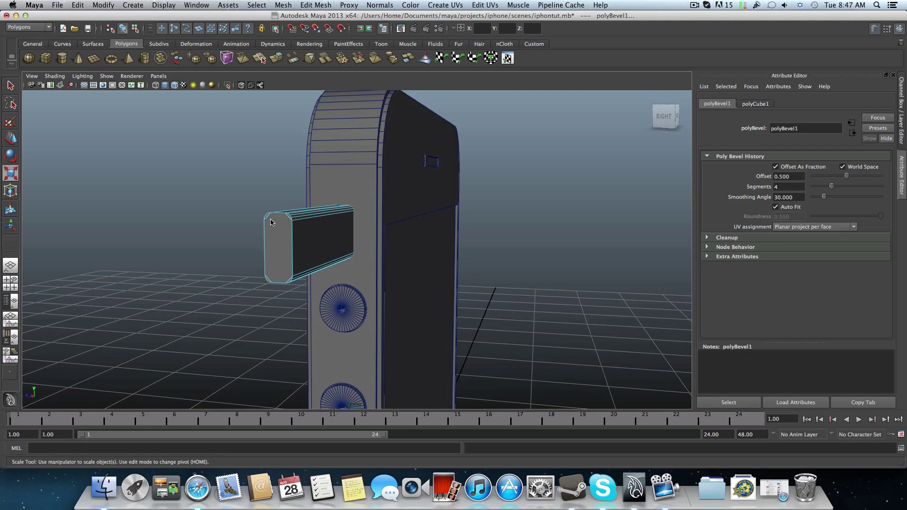
# - Clear the edge selection, return to object mode, and select the whole beveled block
pyautogui.keyDown('alt'); pyautogui.moveTo(434, 177); pyautogui.dragTo(279, 210); pyautogui.keyUp('alt')
pyautogui.scroll(3, 443, 222)
pyautogui.press('r')
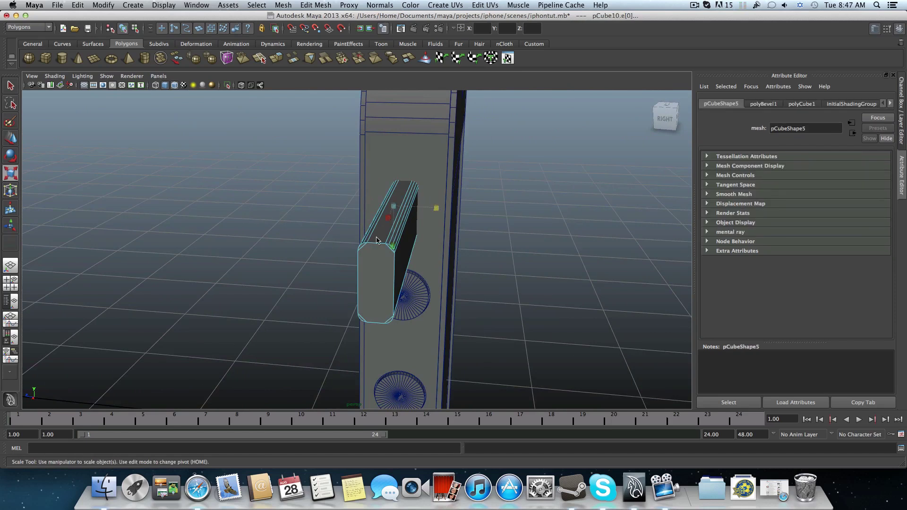
pyautogui.click(329, 245)
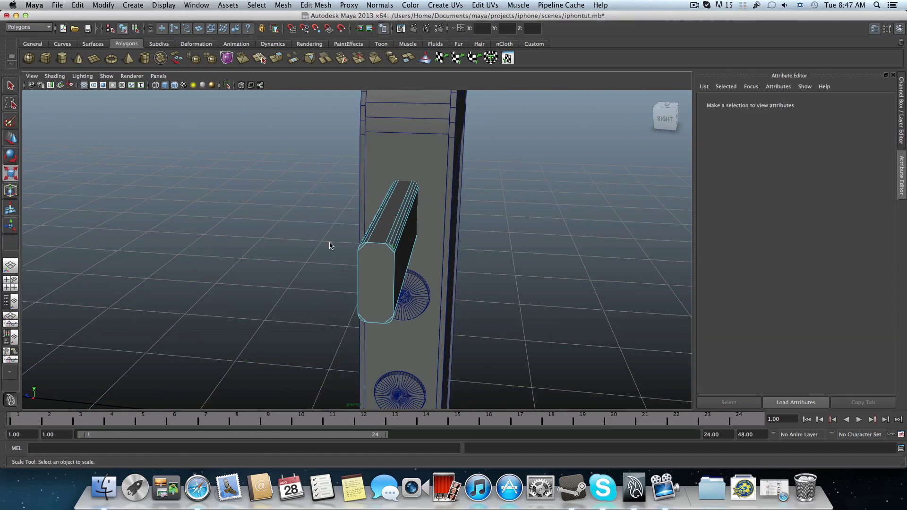
pyautogui.press('F8')
pyautogui.press('F8')
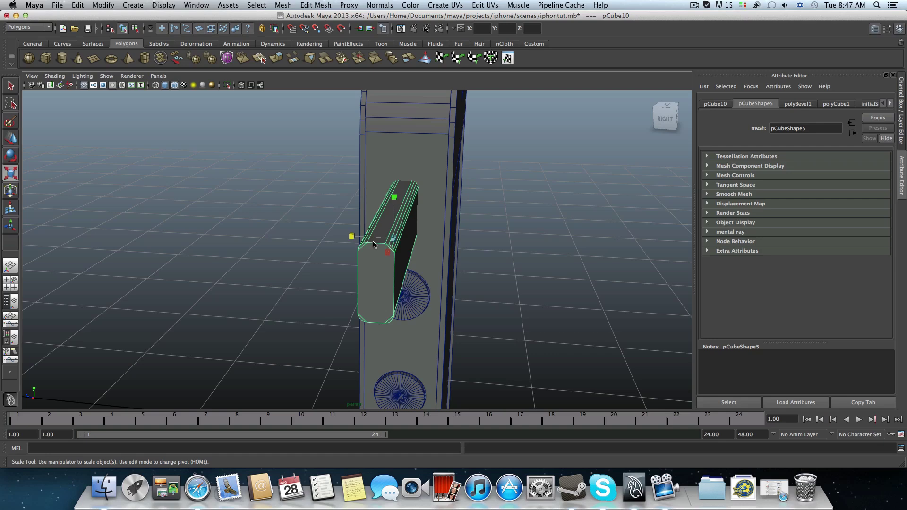
# - Duplicate the beveled block and slide both the copy and the original outward, away from the phone's side
pyautogui.keyDown('alt'); pyautogui.moveTo(409, 249); pyautogui.dragTo(276, 232); pyautogui.keyUp('alt')
pyautogui.keyDown('alt'); pyautogui.moveTo(277, 232); pyautogui.dragTo(392, 213, button='middle'); pyautogui.keyUp('alt')
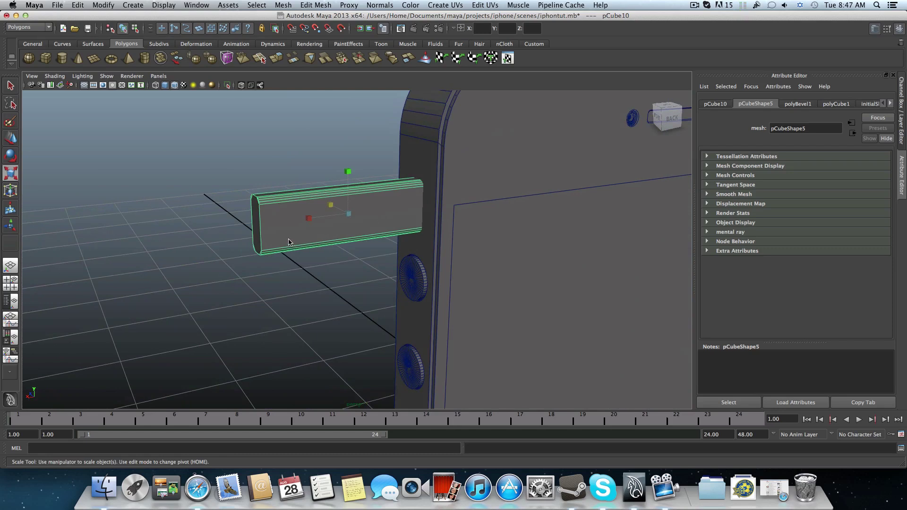
pyautogui.hotkey('ctrl', 'd')
pyautogui.click(14, 137)
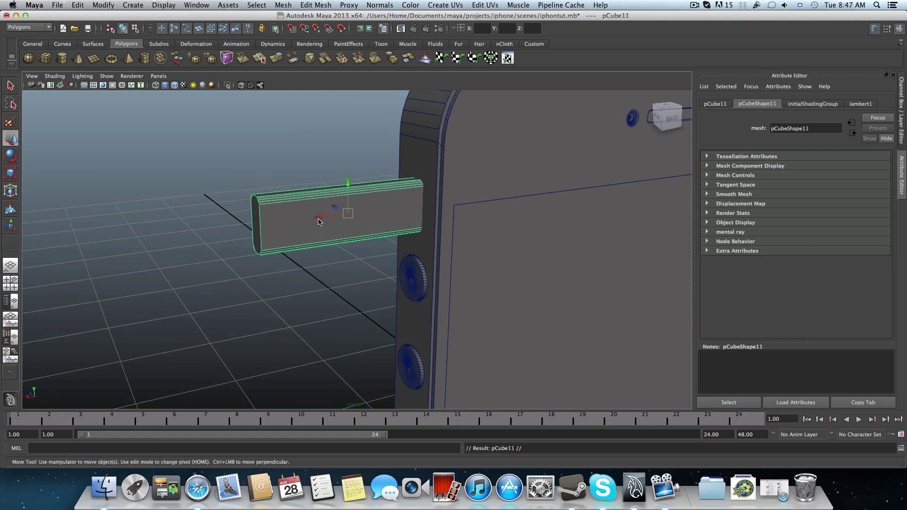
pyautogui.moveTo(318, 221); pyautogui.dragTo(118, 247)
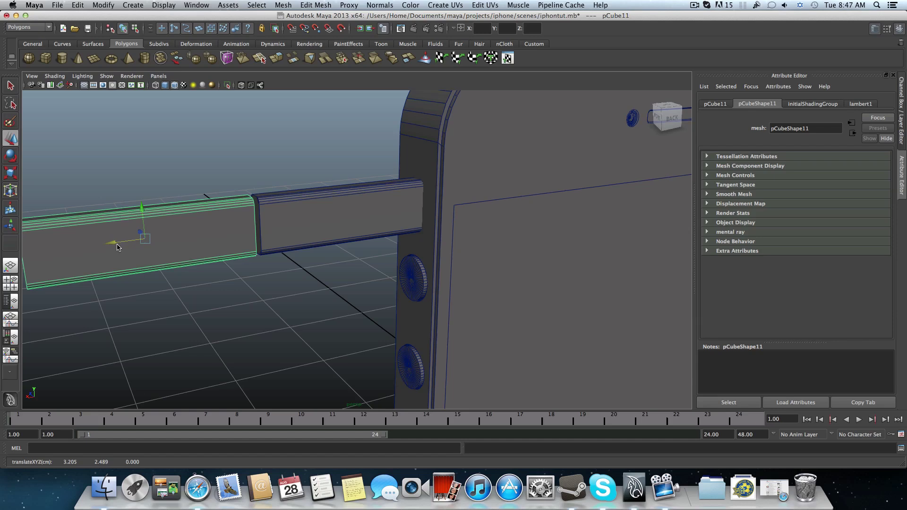
pyautogui.click(307, 226)
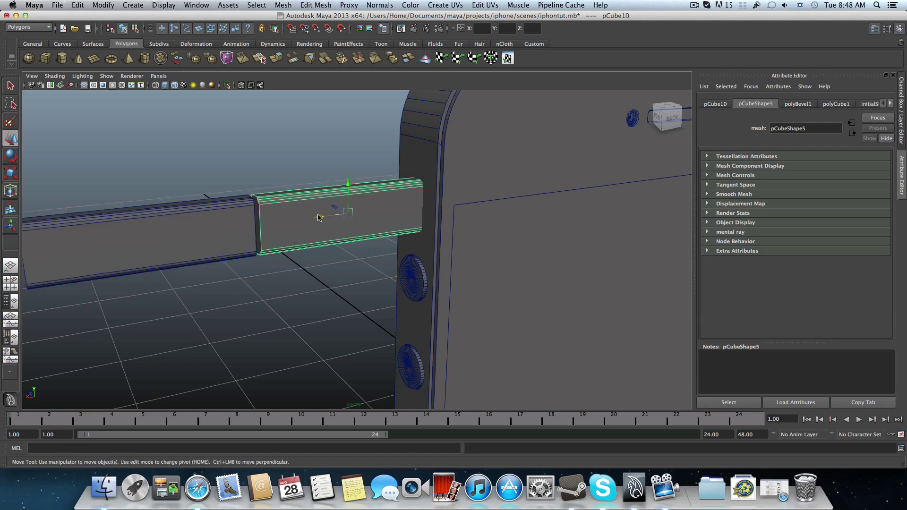
pyautogui.moveTo(318, 217); pyautogui.dragTo(8, 261)
# - Slide the inner block copy back toward the phone's side to an X position of about 2.249
pyautogui.click(170, 232)
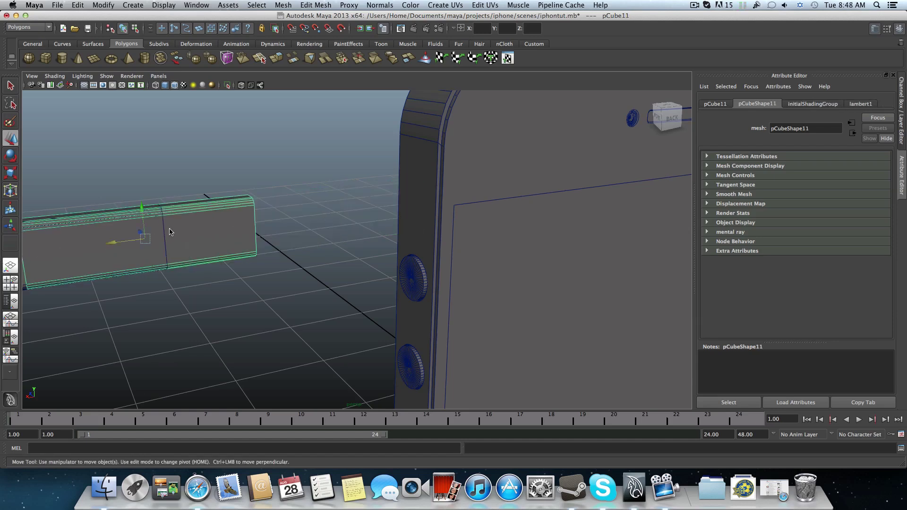
pyautogui.moveTo(115, 243); pyautogui.dragTo(257, 203)
pyautogui.keyDown('alt'); pyautogui.moveTo(257, 202); pyautogui.dragTo(304, 251, button='middle'); pyautogui.keyUp('alt')
pyautogui.keyDown('alt'); pyautogui.moveTo(304, 250); pyautogui.dragTo(281, 230); pyautogui.keyUp('alt')
pyautogui.keyDown('alt'); pyautogui.moveTo(280, 231); pyautogui.dragTo(288, 262, button='middle'); pyautogui.keyUp('alt')
pyautogui.moveTo(250, 246); pyautogui.dragTo(249, 246)
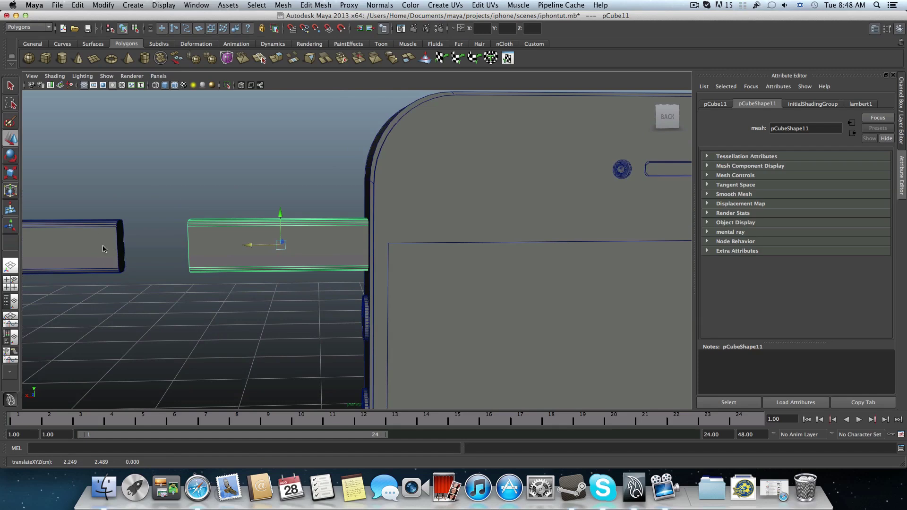
# - Turn on X-Ray shading and nudge the inner block outward to X about 2.237 so its end just overlaps the phone's side wall
pyautogui.keyDown('alt'); pyautogui.moveTo(104, 249); pyautogui.dragTo(176, 259, button='middle'); pyautogui.keyUp('alt')
pyautogui.click(162, 290)
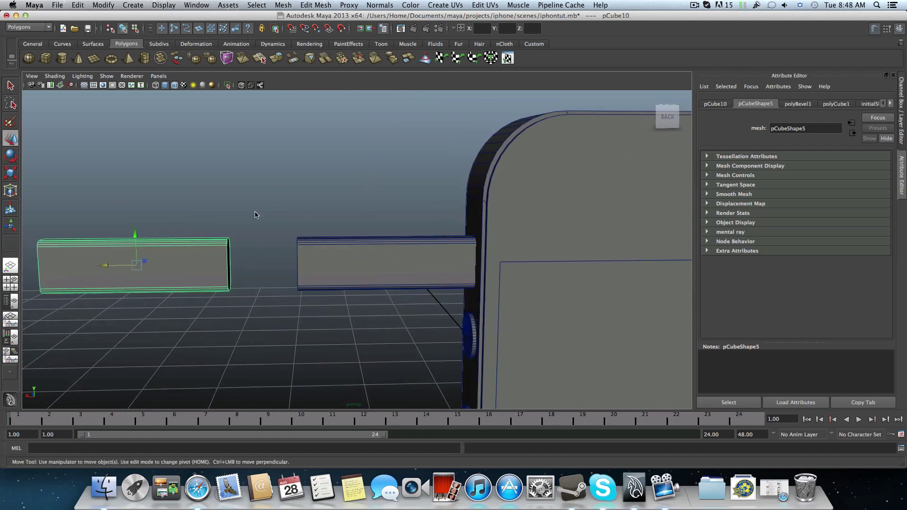
pyautogui.click(345, 279)
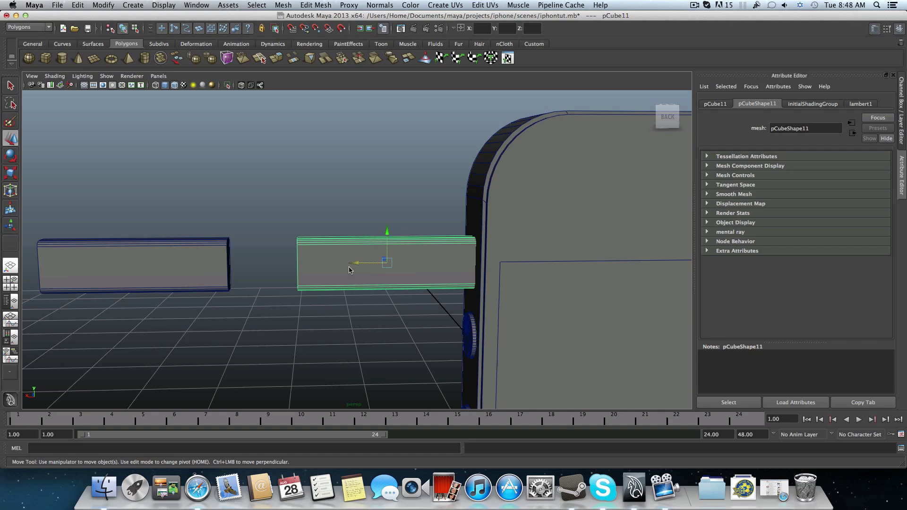
pyautogui.moveTo(349, 270)
pyautogui.keyDown('alt'); pyautogui.mouseDown()
pyautogui.moveTo(416, 283)
pyautogui.moveTo(333, 278)
pyautogui.moveTo(387, 275)
pyautogui.moveTo(358, 269)
pyautogui.moveTo(350, 272)
pyautogui.moveTo(364, 279)
pyautogui.moveTo(351, 283)
pyautogui.mouseUp(); pyautogui.keyUp('alt')
pyautogui.moveTo(302, 270); pyautogui.dragTo(294, 267)
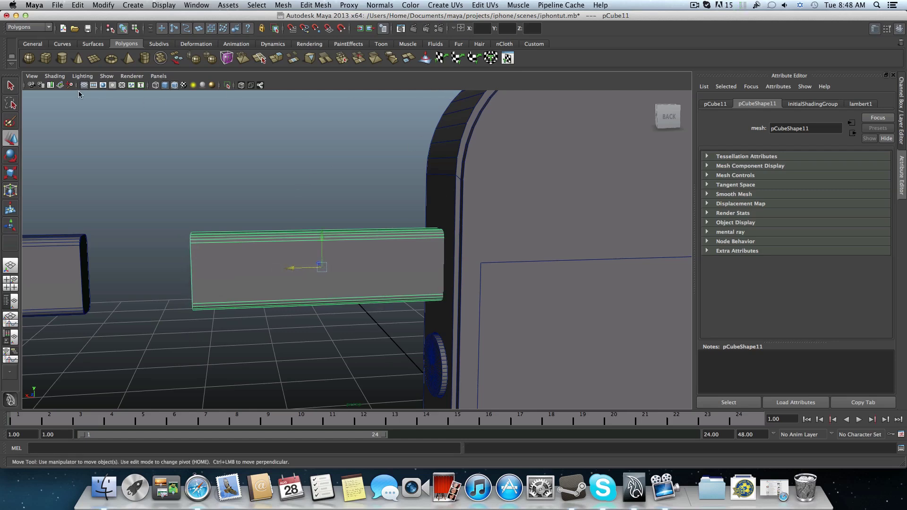
pyautogui.click(54, 76)
pyautogui.click(71, 171)
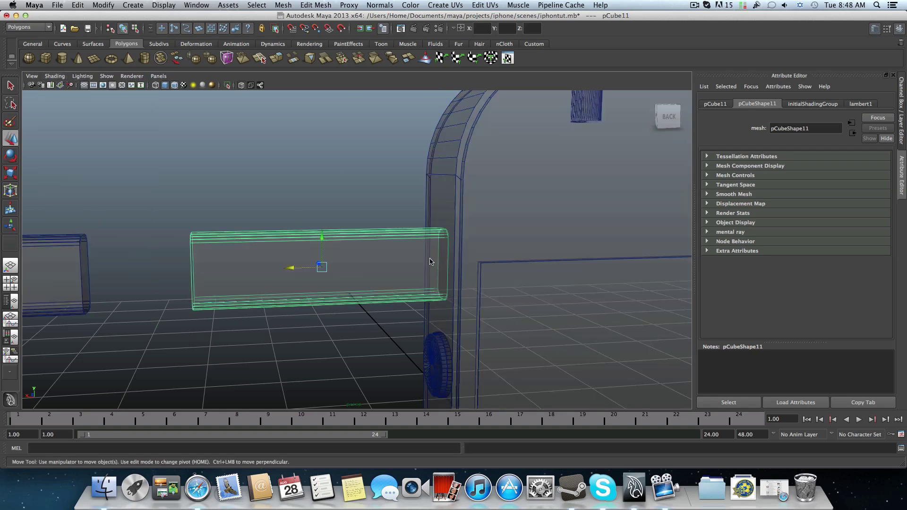
pyautogui.keyDown('alt'); pyautogui.moveTo(430, 261); pyautogui.dragTo(241, 248, button='middle'); pyautogui.keyUp('alt')
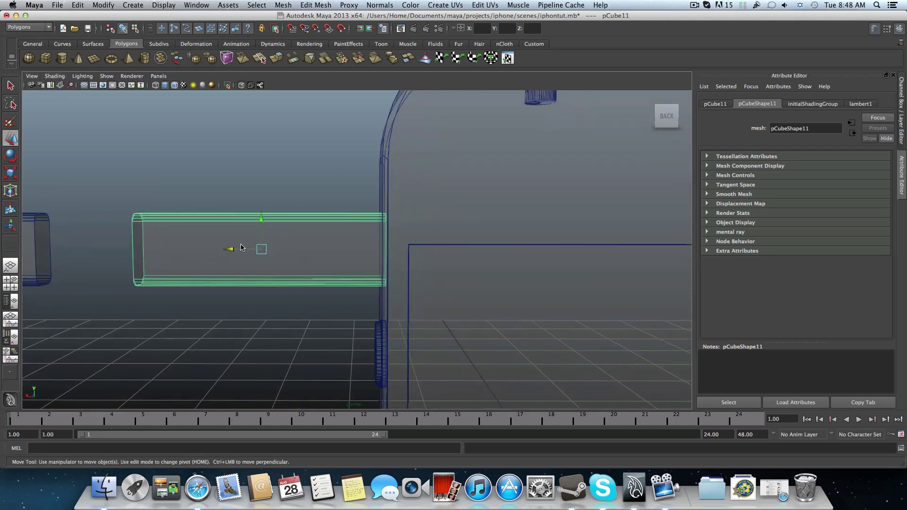
pyautogui.keyDown('alt'); pyautogui.moveTo(316, 257); pyautogui.dragTo(312, 258); pyautogui.keyUp('alt')
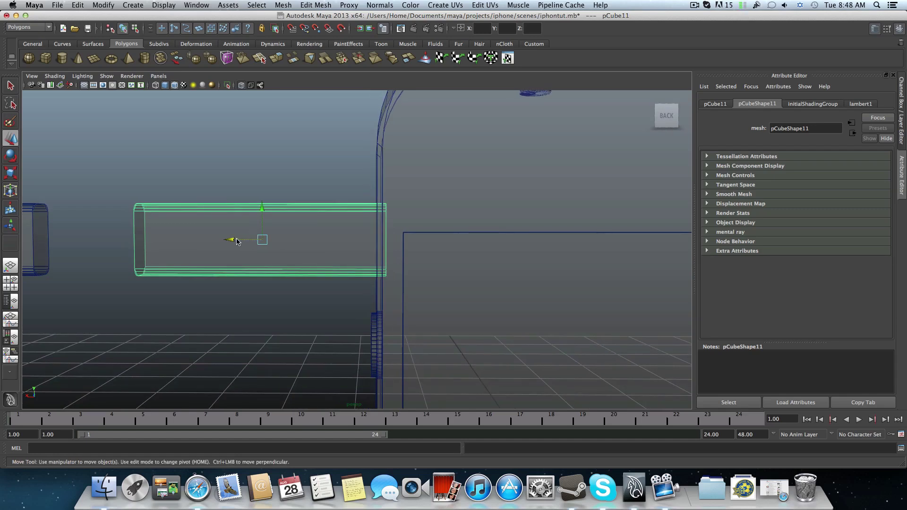
pyautogui.moveTo(236, 241); pyautogui.dragTo(227, 241)
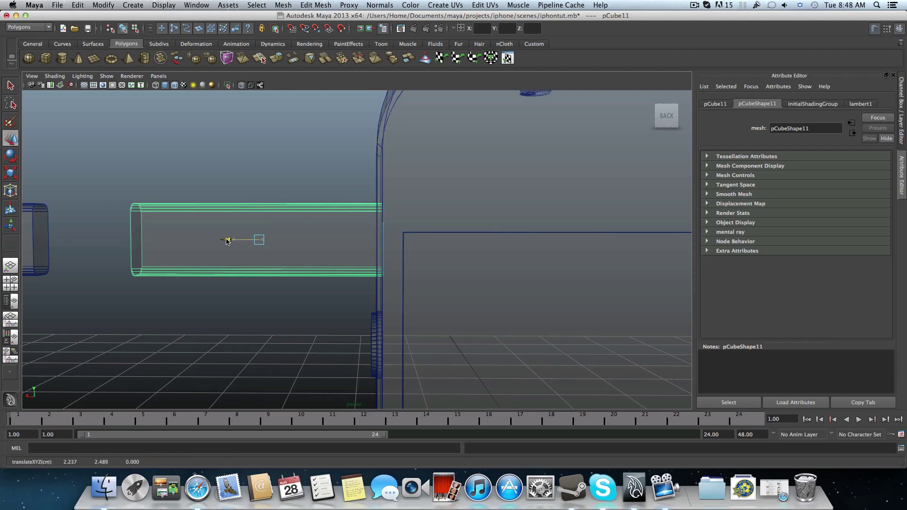
# - Turn off X-Ray shading to show the phone and the blocks as solid again
pyautogui.keyDown('alt'); pyautogui.moveTo(289, 277); pyautogui.dragTo(305, 277); pyautogui.keyUp('alt')
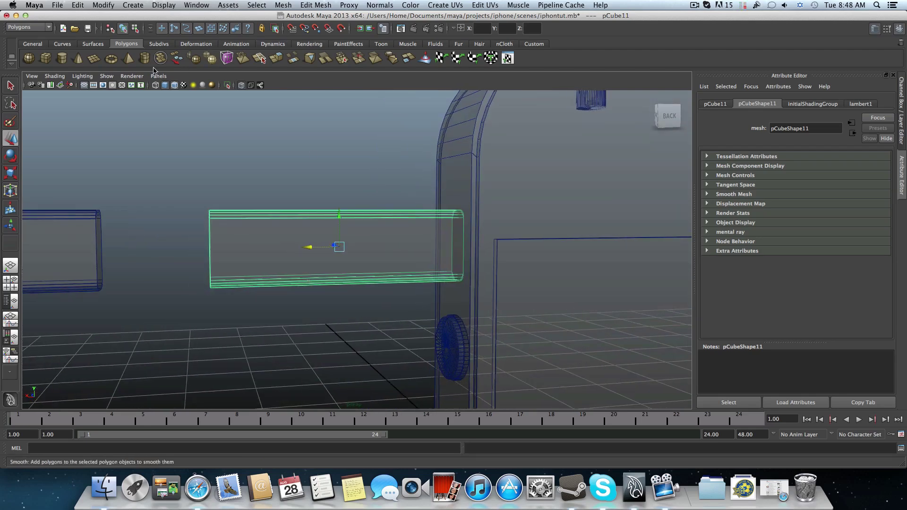
pyautogui.click(54, 76)
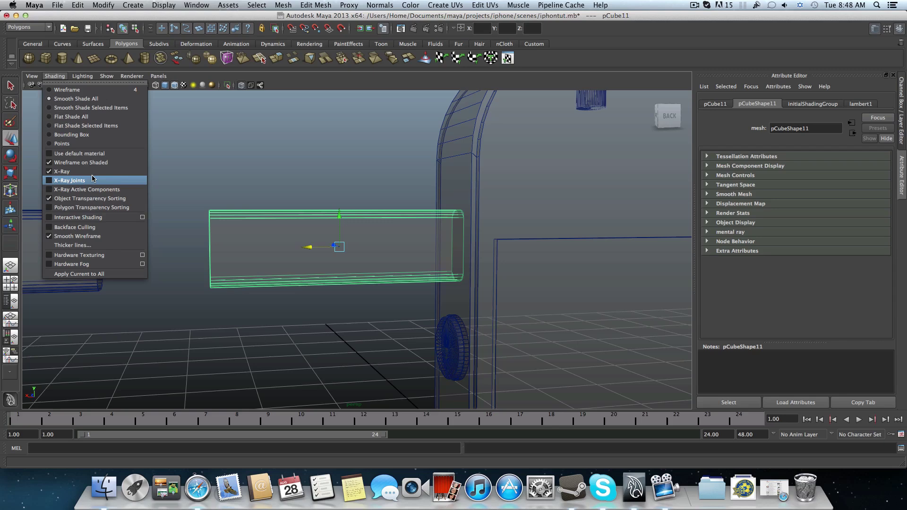
pyautogui.click(64, 171)
pyautogui.click(562, 191)
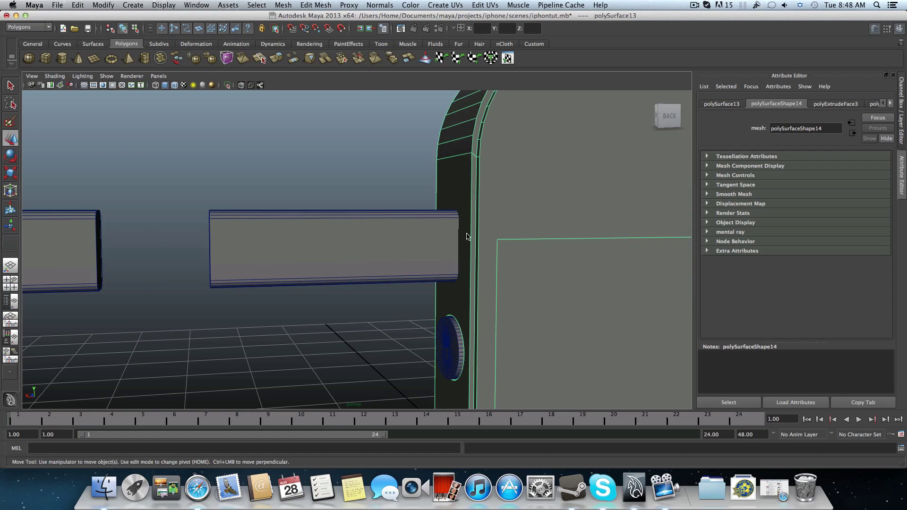
# - Select both blocks and raise them together a little higher above the upper round button
pyautogui.scroll(-2, 425, 249)
pyautogui.click(376, 254)
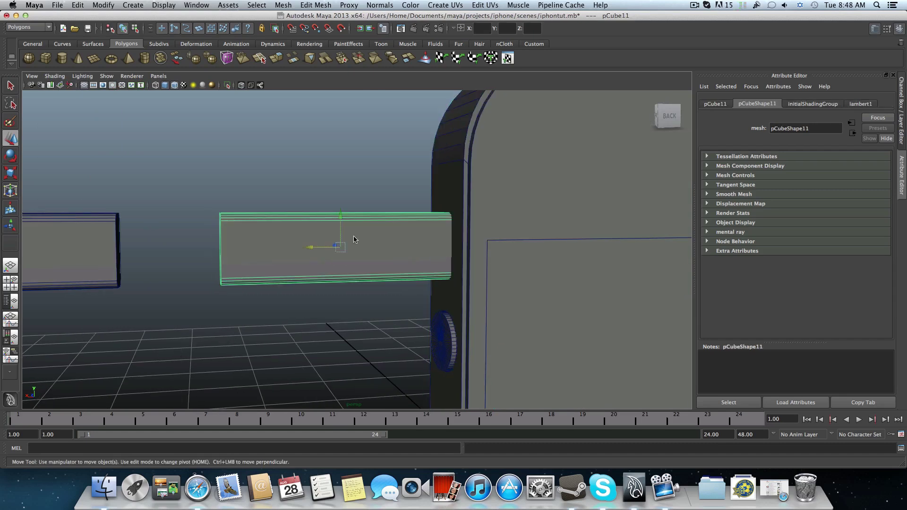
pyautogui.click(102, 257)
pyautogui.scroll(-3, 298, 223)
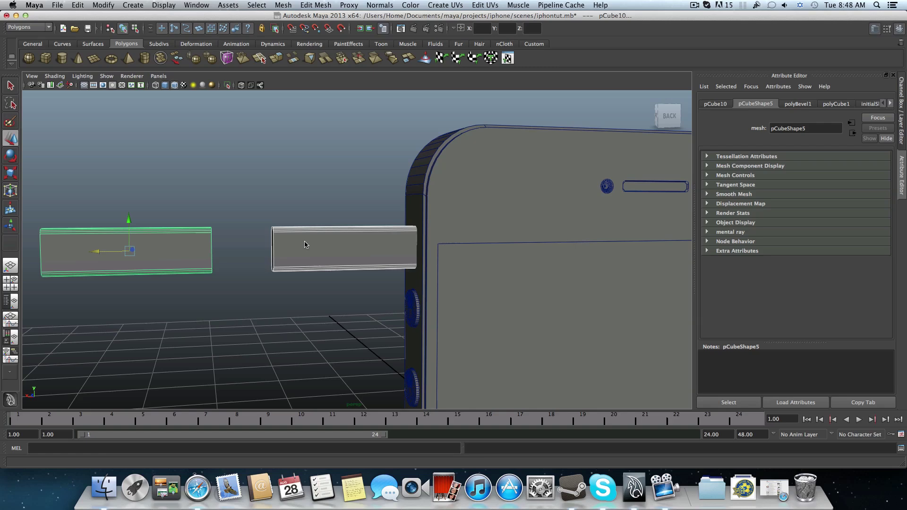
pyautogui.moveTo(128, 221); pyautogui.dragTo(128, 203)
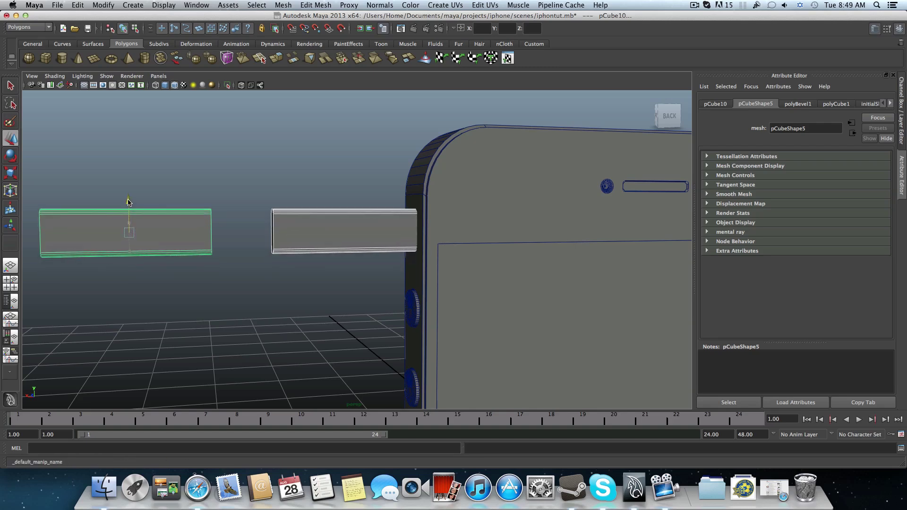
# - Scale both blocks together in height only, down to about 0.226
pyautogui.keyDown('alt'); pyautogui.moveTo(188, 225); pyautogui.dragTo(241, 235); pyautogui.keyUp('alt')
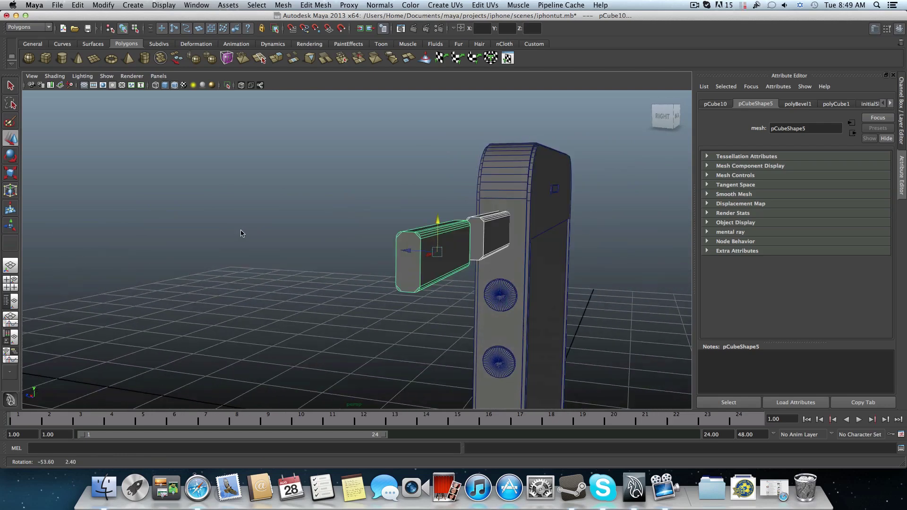
pyautogui.moveTo(439, 220); pyautogui.dragTo(403, 231)
pyautogui.click(10, 178)
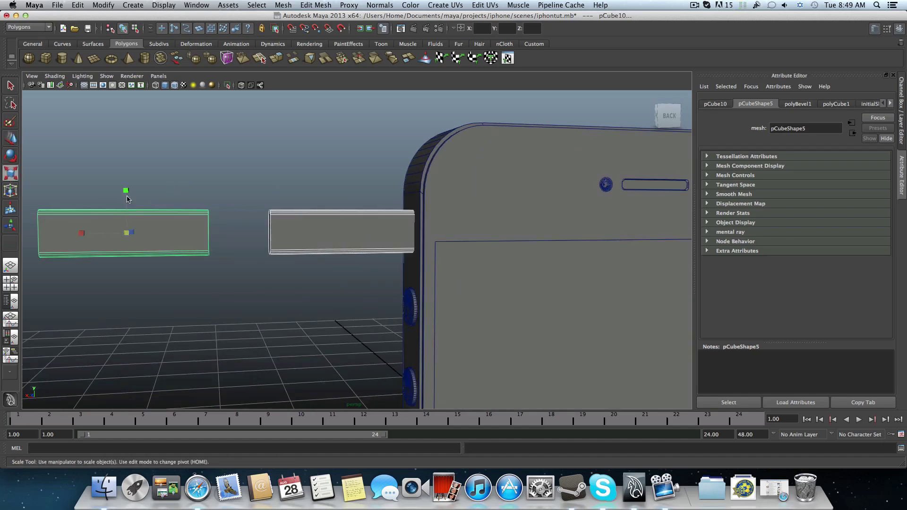
pyautogui.moveTo(126, 194); pyautogui.dragTo(127, 200)
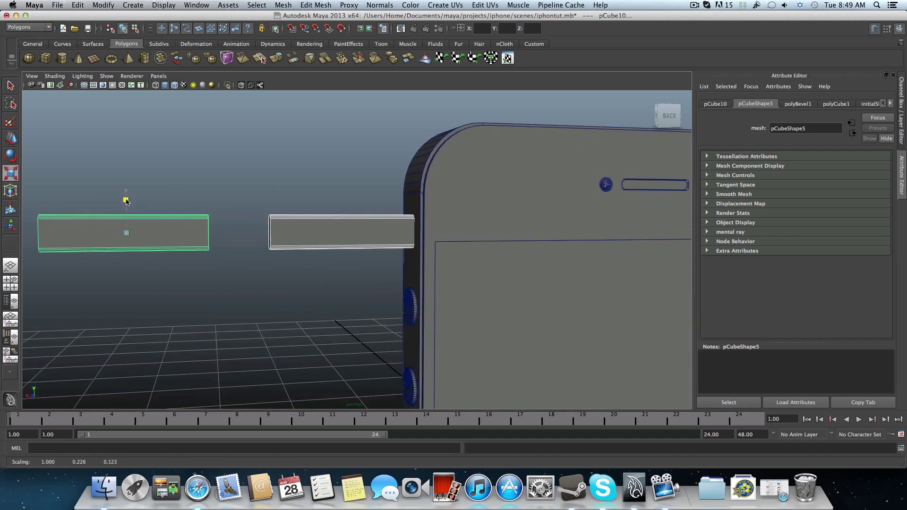
pyautogui.click(126, 202)
pyautogui.click(131, 223)
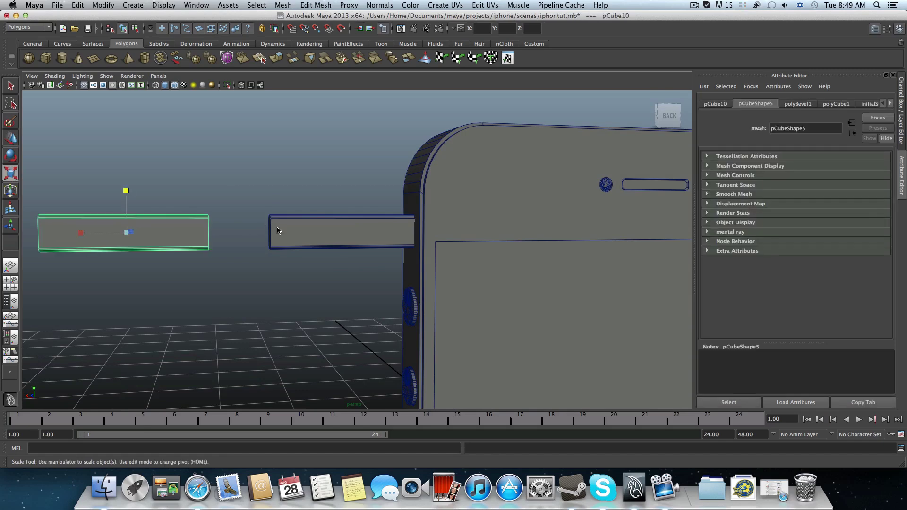
pyautogui.click(277, 230)
pyautogui.moveTo(343, 189); pyautogui.dragTo(344, 192)
pyautogui.keyDown('alt'); pyautogui.moveTo(244, 222); pyautogui.dragTo(249, 224, button='right'); pyautogui.keyUp('alt')
pyautogui.scroll(2, 255, 234)
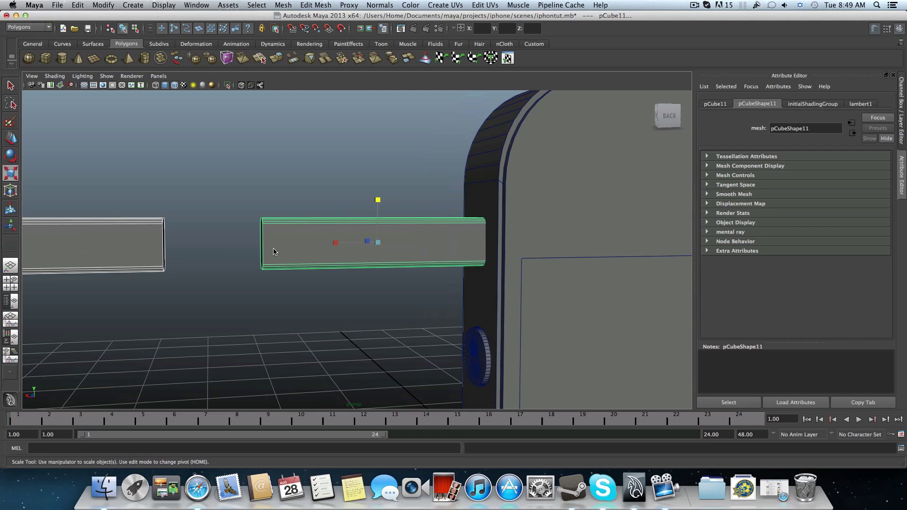
# - Try to subtract the inner block from the phone body with a Boolean Difference
pyautogui.click(310, 231)
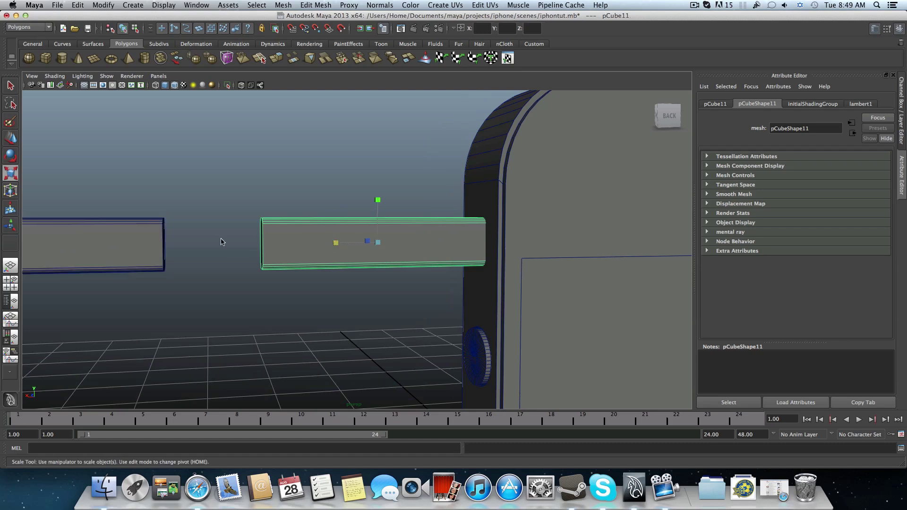
pyautogui.keyDown('alt'); pyautogui.moveTo(334, 260); pyautogui.dragTo(318, 262); pyautogui.keyUp('alt')
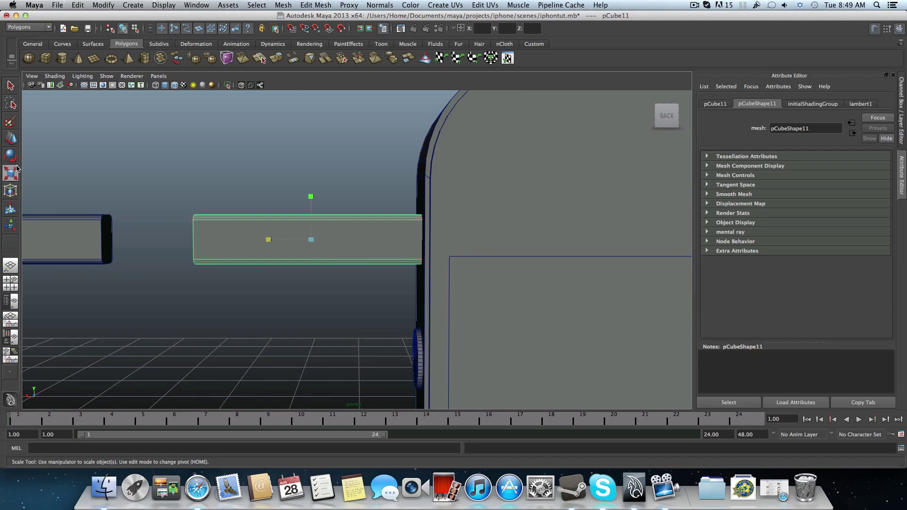
pyautogui.click(11, 139)
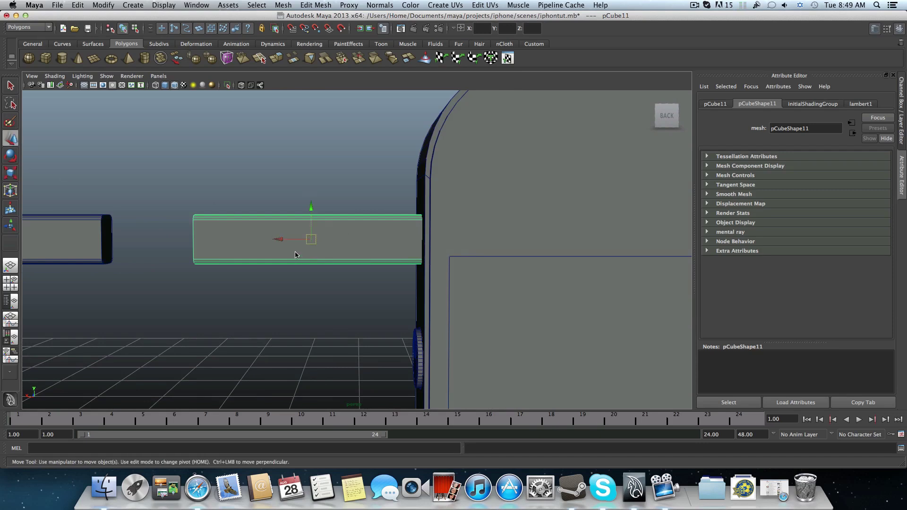
pyautogui.click(423, 215)
pyautogui.keyDown('shift'); pyautogui.click(409, 225); pyautogui.keyUp('shift')
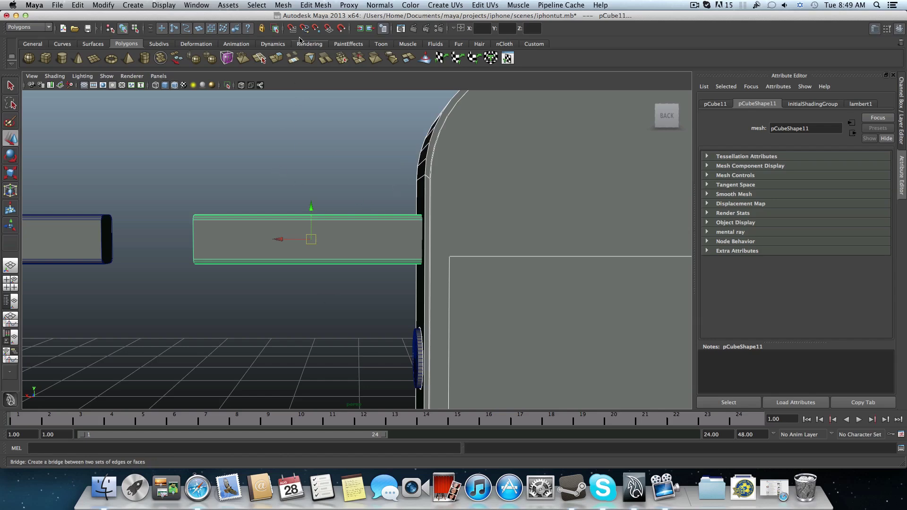
pyautogui.click(283, 5)
pyautogui.moveTo(285, 47)
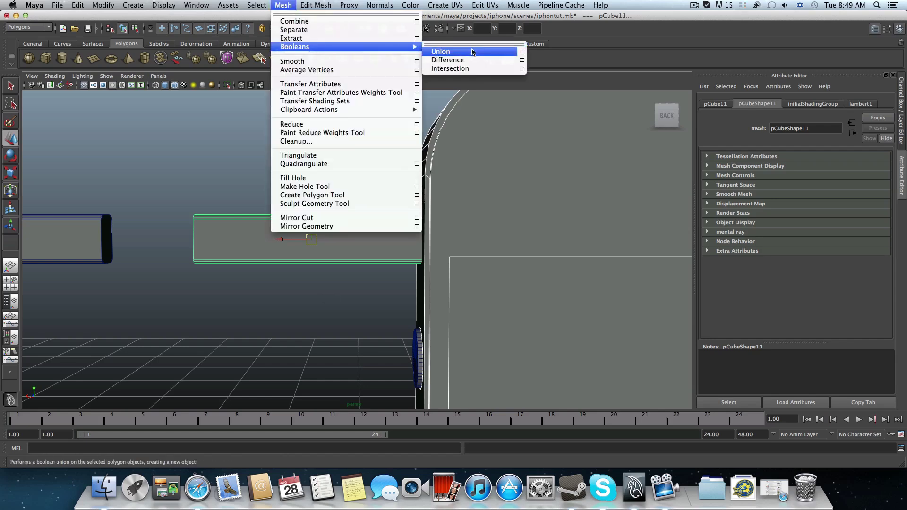
pyautogui.click(447, 60)
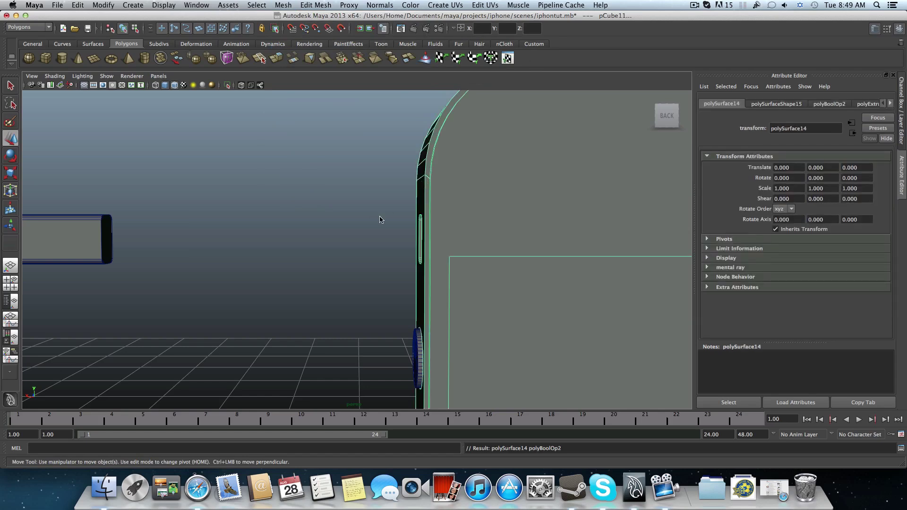
# - Inspect the opening in the phone's side and undo the Boolean Difference
pyautogui.keyDown('alt'); pyautogui.moveTo(378, 219); pyautogui.dragTo(400, 216); pyautogui.keyUp('alt')
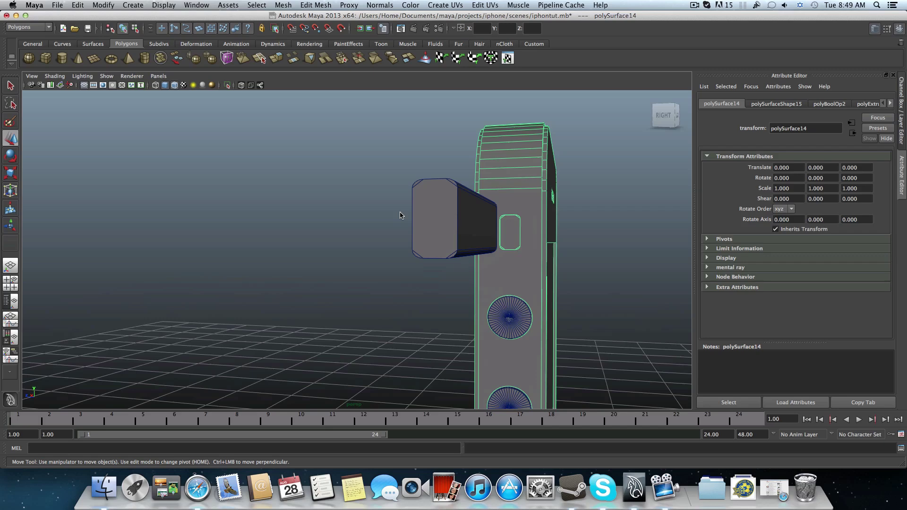
pyautogui.hotkey('ctrl', 'z')
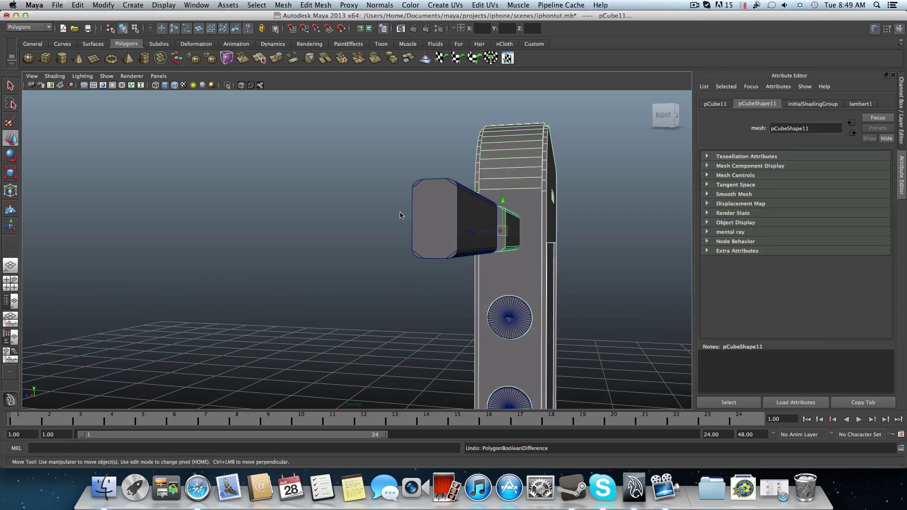
pyautogui.keyDown('alt'); pyautogui.moveTo(439, 221); pyautogui.dragTo(316, 257); pyautogui.keyUp('alt')
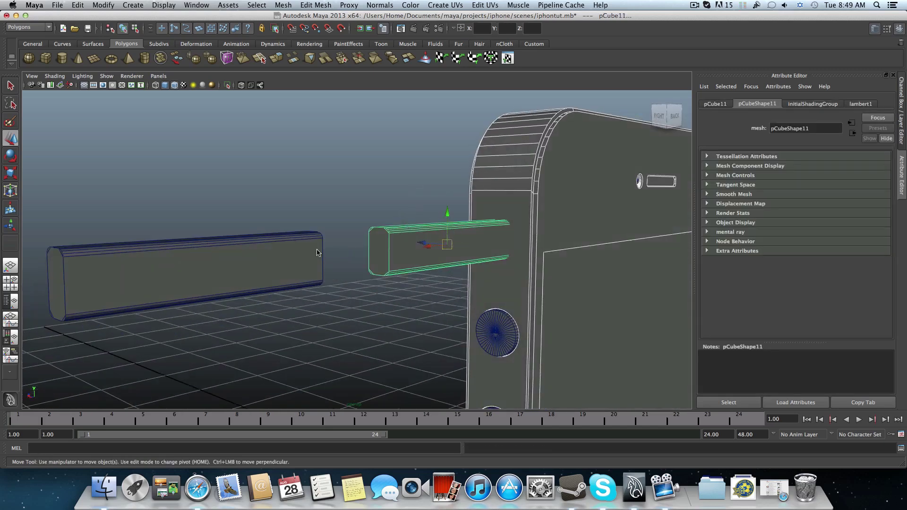
# - Select both beveled blocks and scale them together narrower across the phone's thickness, to about 0.084
pyautogui.click(331, 219)
pyautogui.click(383, 239)
pyautogui.keyDown('shift'); pyautogui.click(264, 264); pyautogui.keyUp('shift')
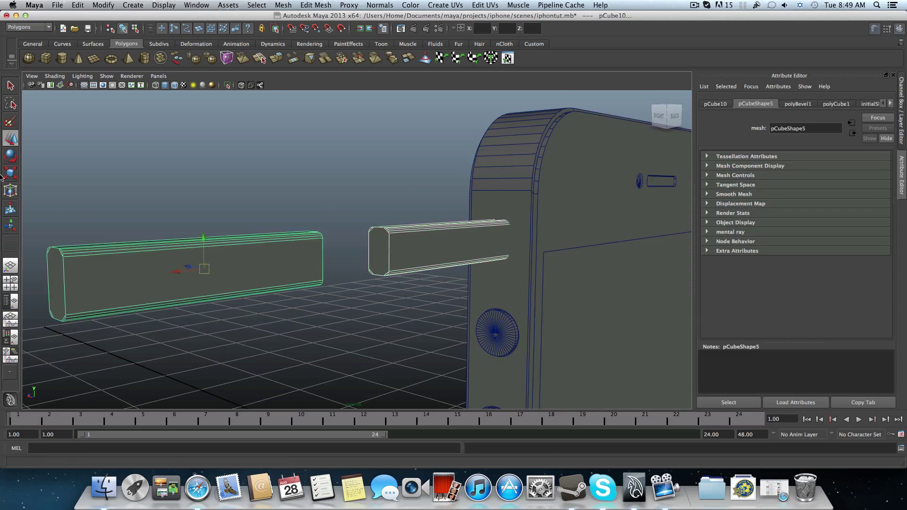
pyautogui.press('r')
pyautogui.click(201, 286)
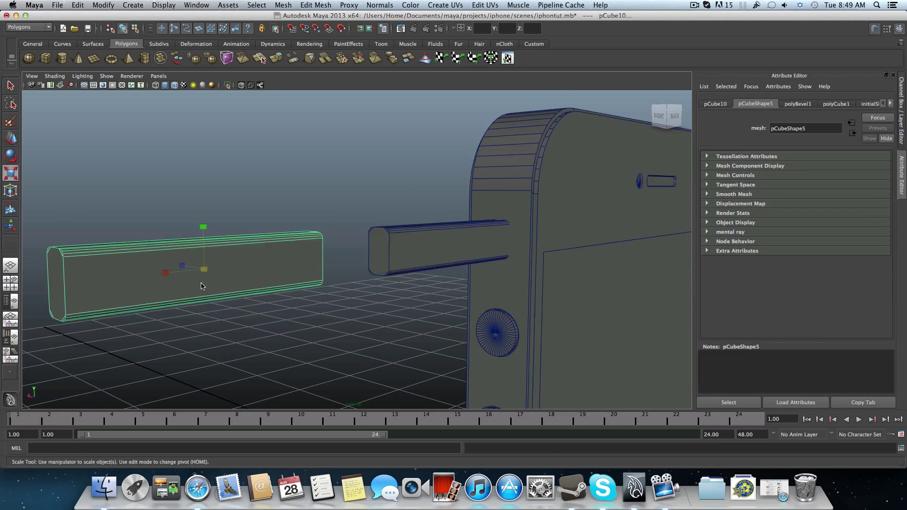
pyautogui.click(406, 245)
pyautogui.keyDown('shift'); pyautogui.click(289, 272); pyautogui.keyUp('shift')
pyautogui.press('f')
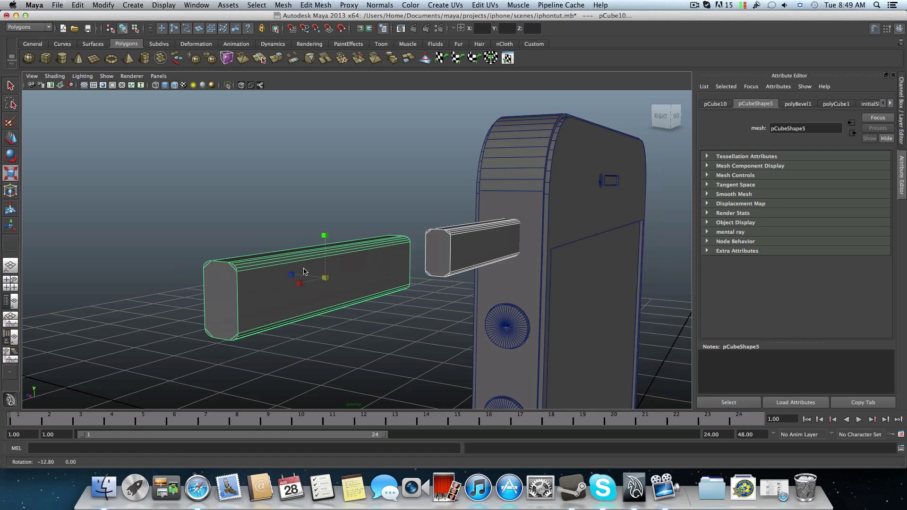
pyautogui.moveTo(297, 276); pyautogui.dragTo(355, 286)
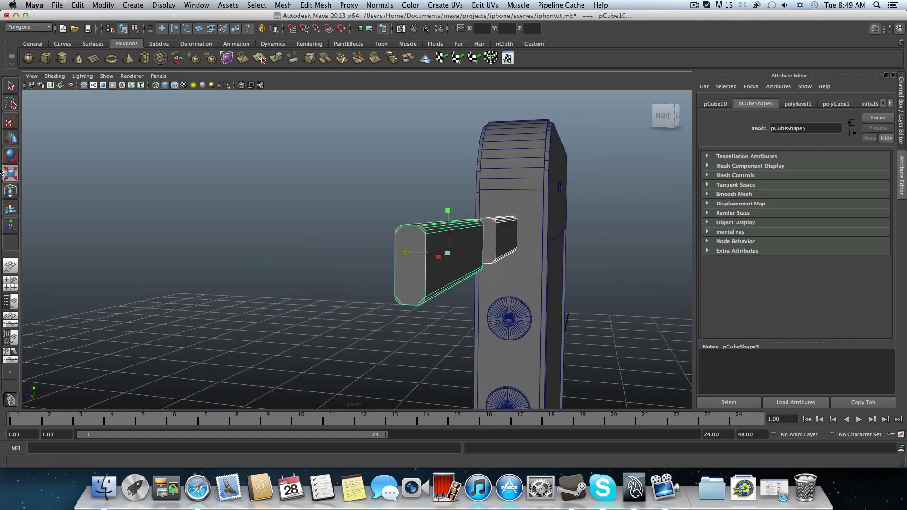
# - Raise both blocks together slightly above the upper round button, to a height of about 2.641
pyautogui.press('w')
pyautogui.moveTo(448, 222); pyautogui.dragTo(448, 210)
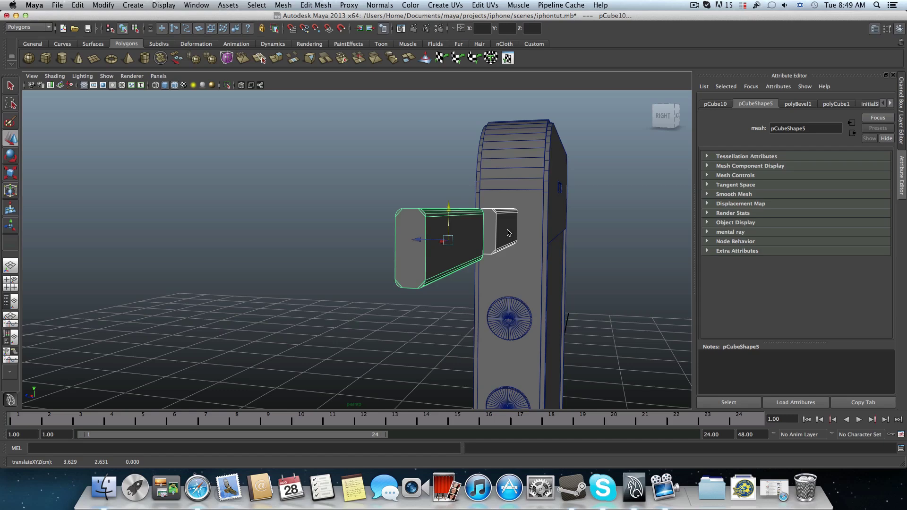
pyautogui.keyDown('alt'); pyautogui.moveTo(531, 243); pyautogui.dragTo(458, 245); pyautogui.keyUp('alt')
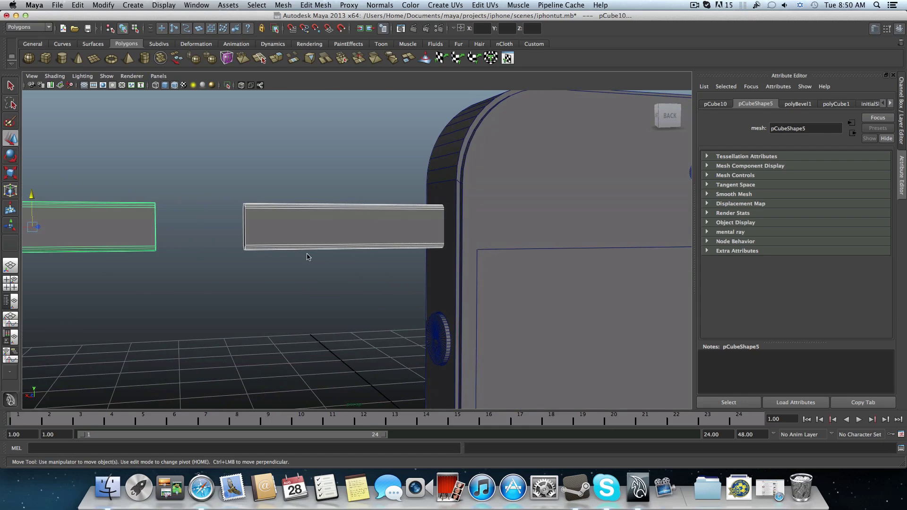
pyautogui.scroll(-2, 319, 254)
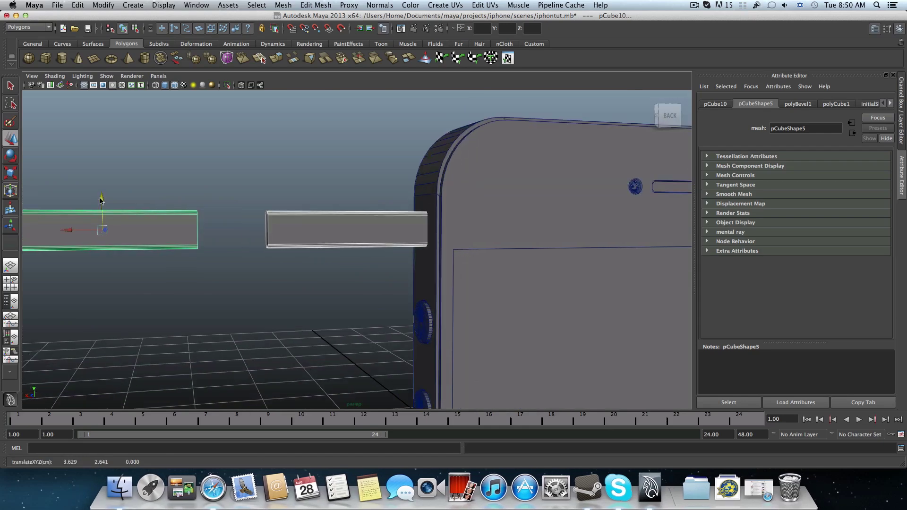
# - Subtract the inner block from the phone body with a Boolean Difference to cut the side switch recess
pyautogui.keyDown('alt'); pyautogui.moveTo(203, 250); pyautogui.dragTo(257, 253); pyautogui.keyUp('alt')
pyautogui.scroll(4, 257, 253)
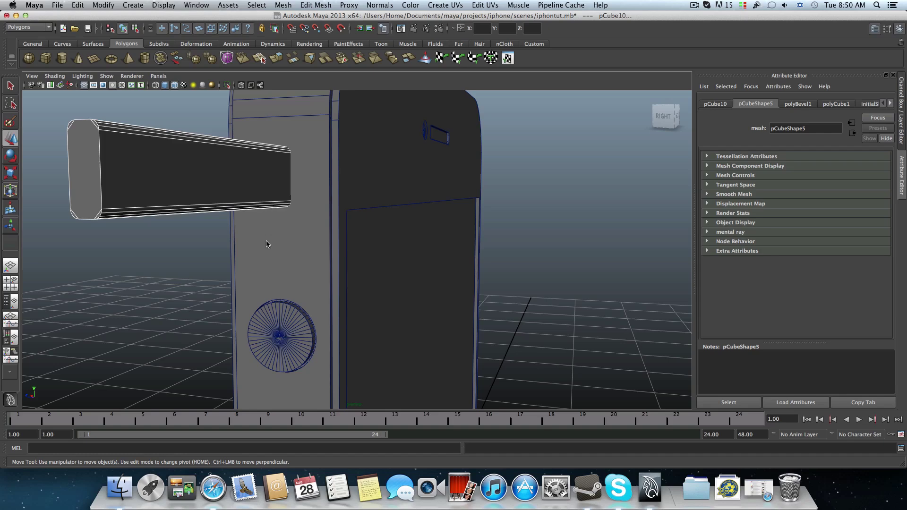
pyautogui.click(289, 235)
pyautogui.keyDown('shift'); pyautogui.click(249, 185); pyautogui.keyUp('shift')
pyautogui.click(283, 4)
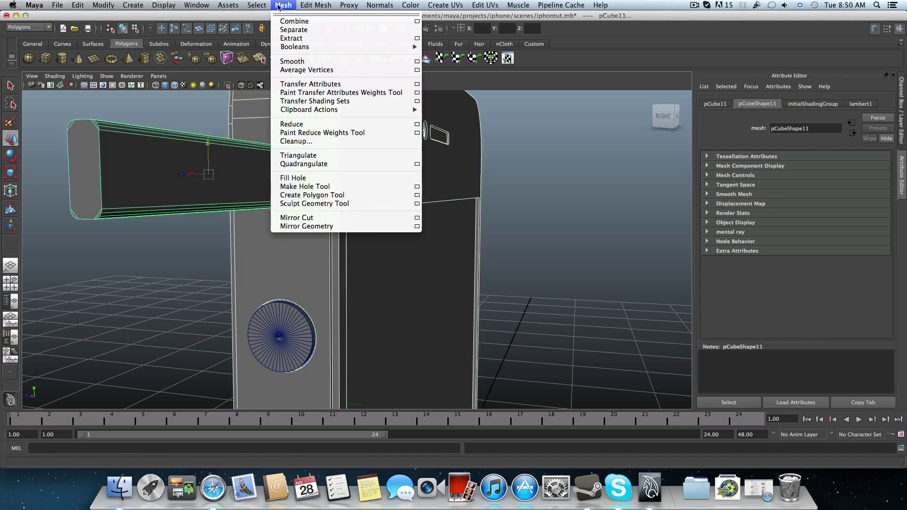
pyautogui.moveTo(406, 48)
pyautogui.click(447, 60)
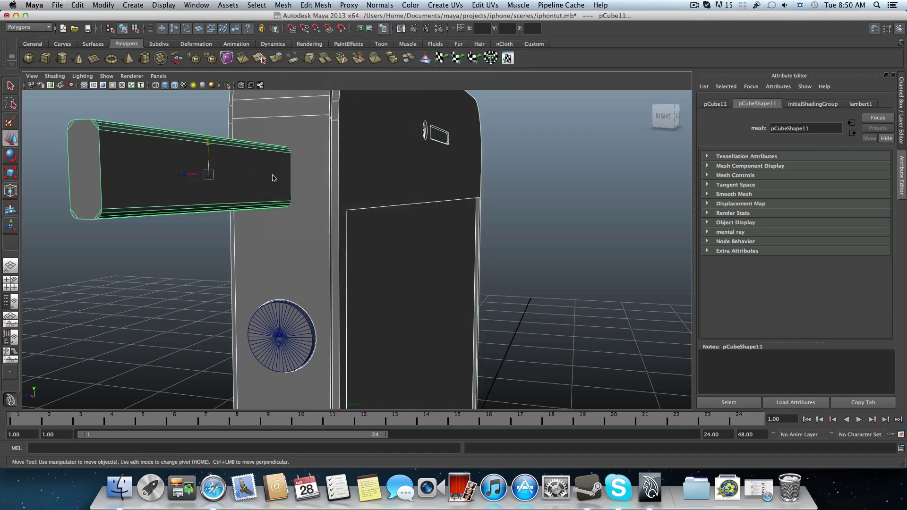
pyautogui.keyDown('alt'); pyautogui.moveTo(257, 194); pyautogui.dragTo(270, 192); pyautogui.keyUp('alt')
pyautogui.scroll(-3, 270, 192)
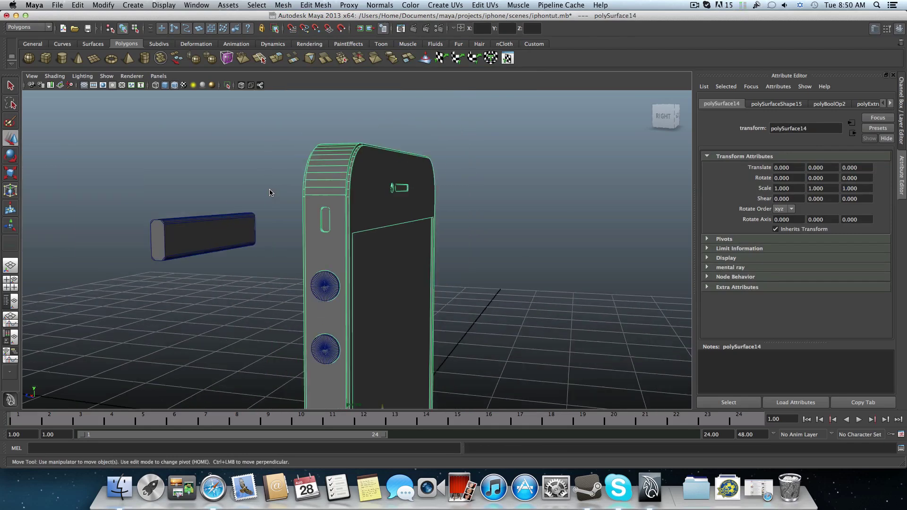
# - Select the remaining block and set its bevel offset to 1.000
pyautogui.click(201, 225)
pyautogui.keyDown('alt'); pyautogui.moveTo(226, 228); pyautogui.dragTo(133, 267); pyautogui.keyUp('alt')
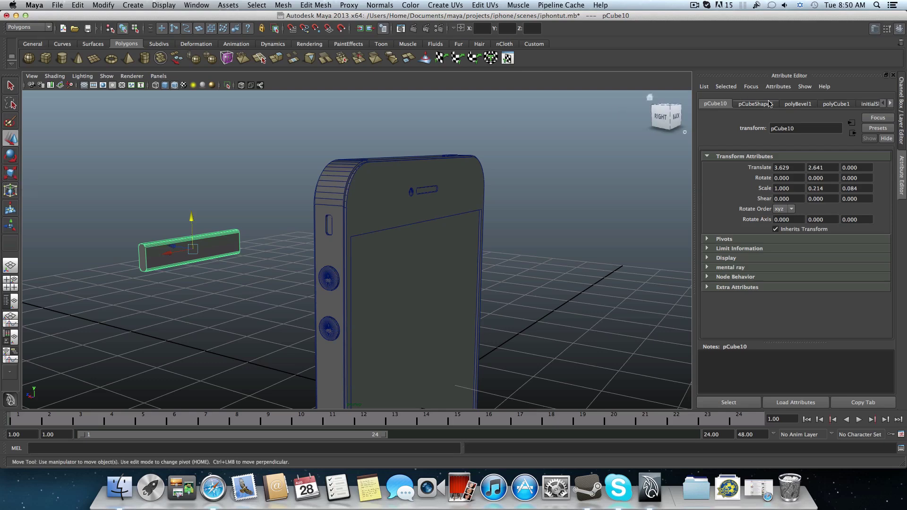
pyautogui.click(785, 105)
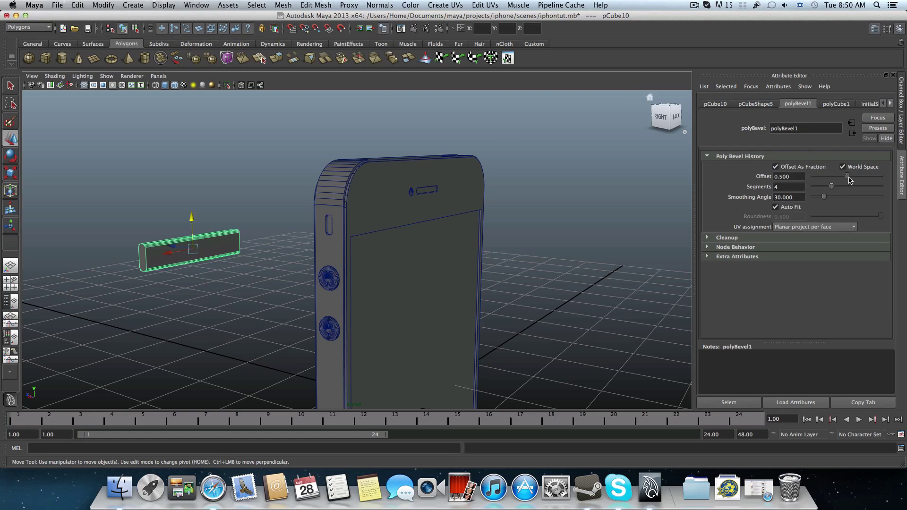
pyautogui.moveTo(846, 175); pyautogui.dragTo(881, 185)
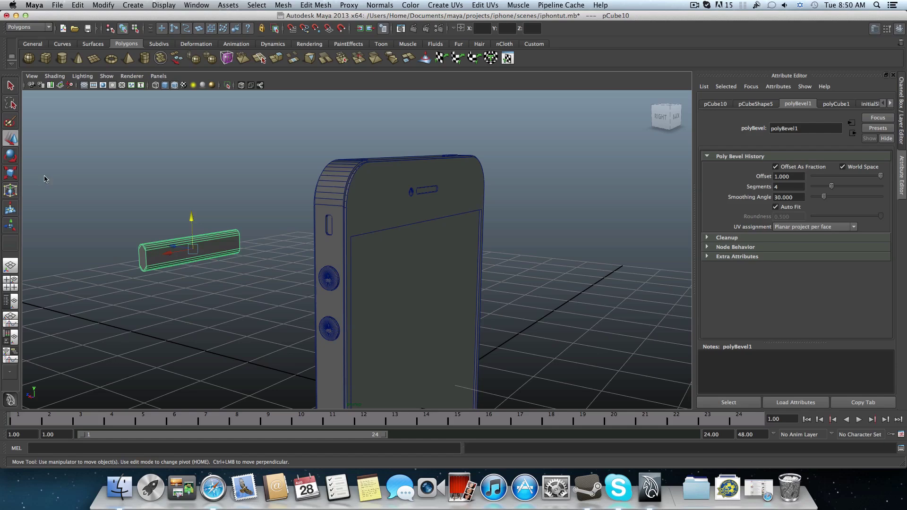
# - Shorten the block along its length to about 0.036 and move it into the recess, at about 1.750 in X
pyautogui.keyDown('alt'); pyautogui.moveTo(160, 221); pyautogui.dragTo(233, 232); pyautogui.keyUp('alt')
pyautogui.keyDown('alt'); pyautogui.moveTo(115, 218); pyautogui.dragTo(42, 170); pyautogui.keyUp('alt')
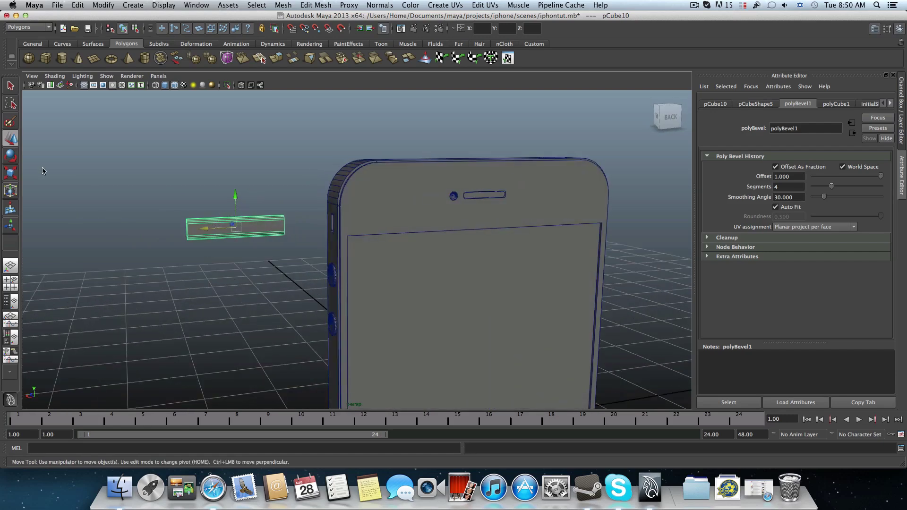
pyautogui.click(10, 173)
pyautogui.moveTo(193, 230); pyautogui.dragTo(270, 227)
pyautogui.click(10, 137)
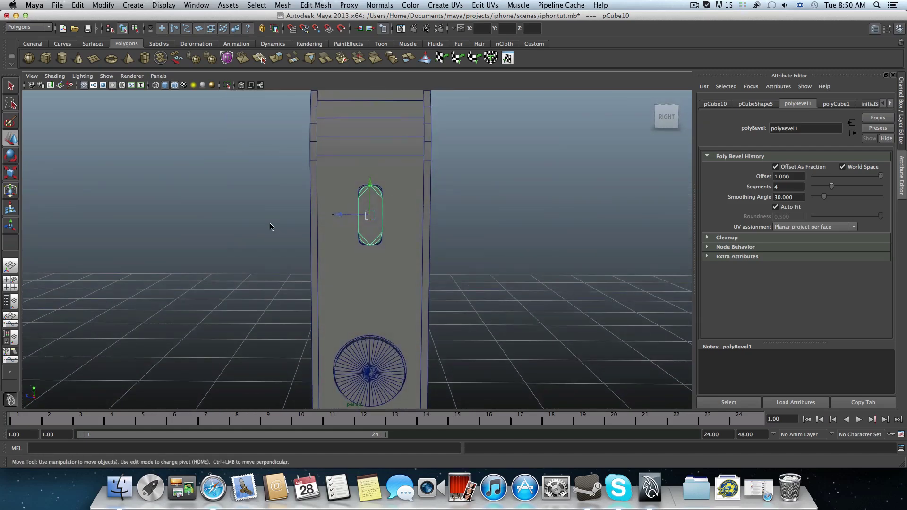
# - Scale the block in the recess narrower across the phone's thickness, to about 0.043
pyautogui.click(11, 172)
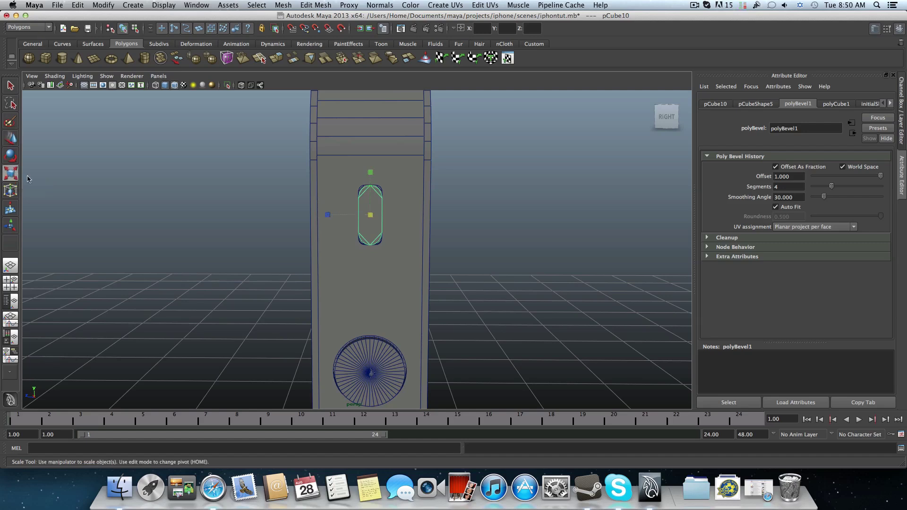
pyautogui.click(330, 215)
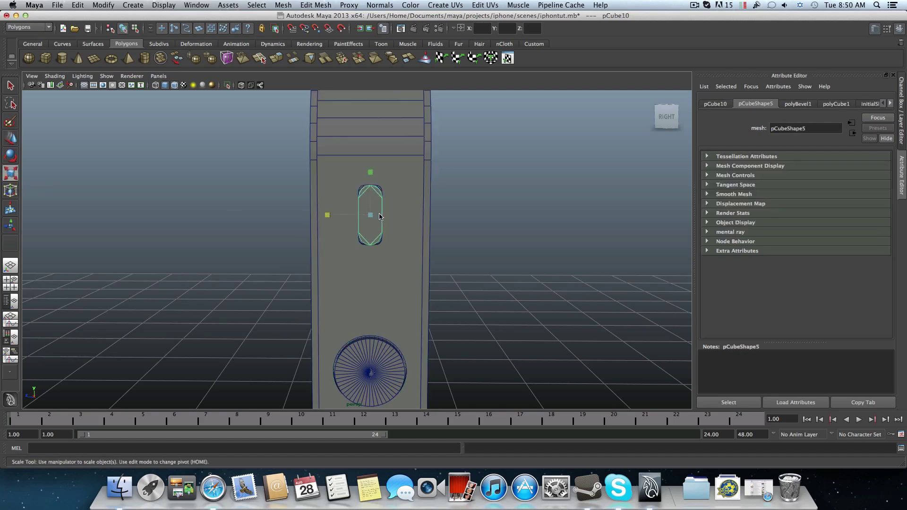
pyautogui.moveTo(329, 217); pyautogui.dragTo(348, 218)
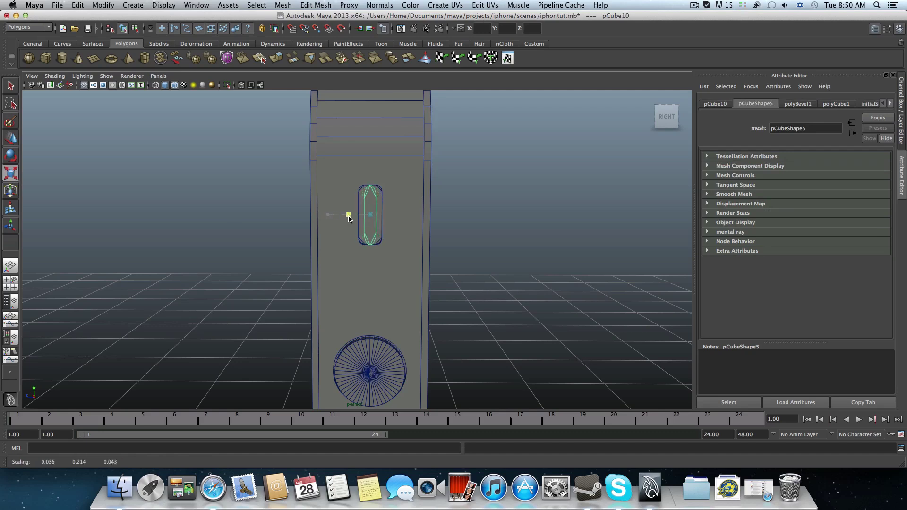
# - Set the switch block's bevel offset to 1.000 and segments to 8, and try scaling its height to about 0.147
pyautogui.click(797, 105)
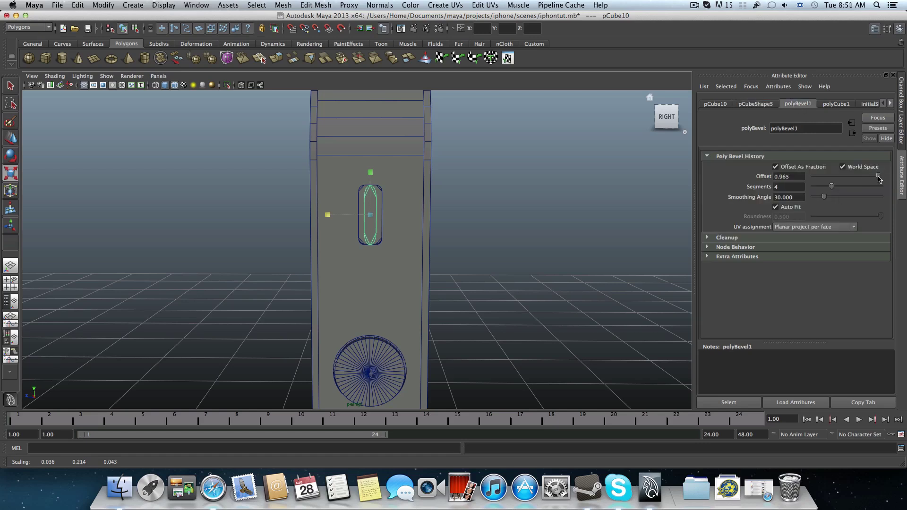
pyautogui.moveTo(876, 178)
pyautogui.mouseDown()
pyautogui.moveTo(855, 179)
pyautogui.moveTo(890, 182)
pyautogui.mouseUp()
pyautogui.moveTo(834, 188); pyautogui.dragTo(855, 189)
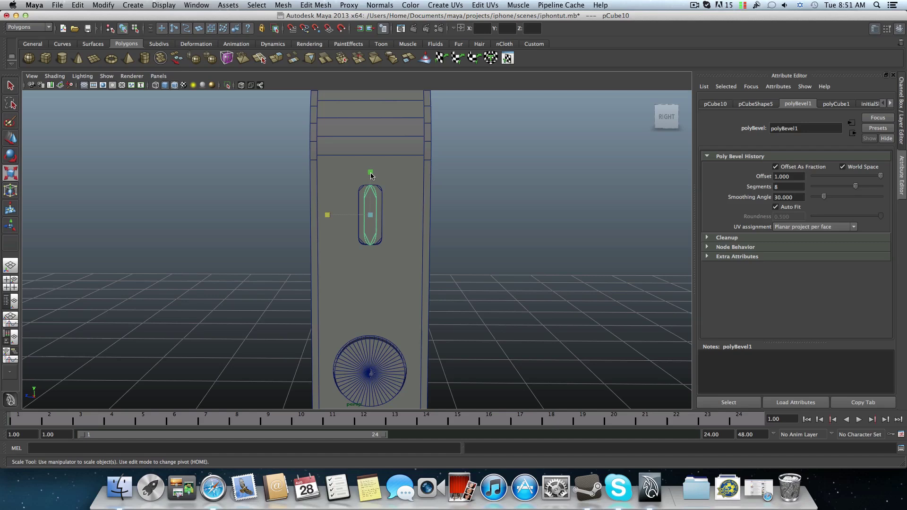
pyautogui.moveTo(371, 175); pyautogui.dragTo(368, 196)
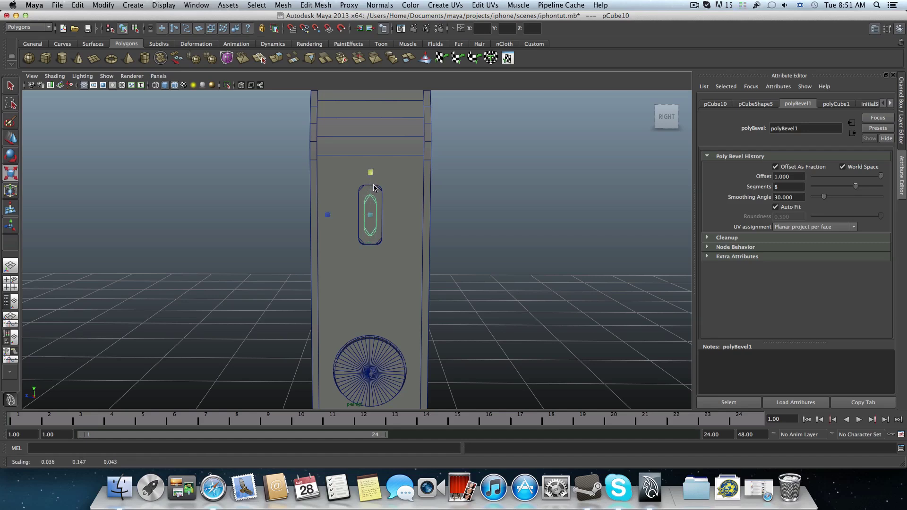
# - Move the switch block across the recess toward one long edge, at about -0.017 in Z
pyautogui.click(12, 139)
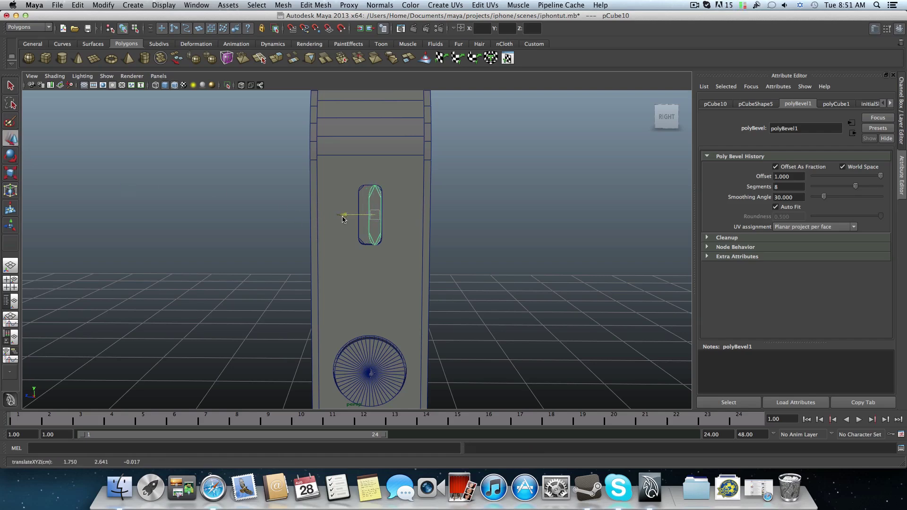
pyautogui.keyDown('alt'); pyautogui.moveTo(334, 219); pyautogui.dragTo(412, 227, button='right'); pyautogui.keyUp('alt')
pyautogui.keyDown('alt'); pyautogui.moveTo(412, 228); pyautogui.dragTo(364, 231); pyautogui.keyUp('alt')
pyautogui.keyDown('alt'); pyautogui.moveTo(322, 228); pyautogui.dragTo(438, 237, button='right'); pyautogui.keyUp('alt')
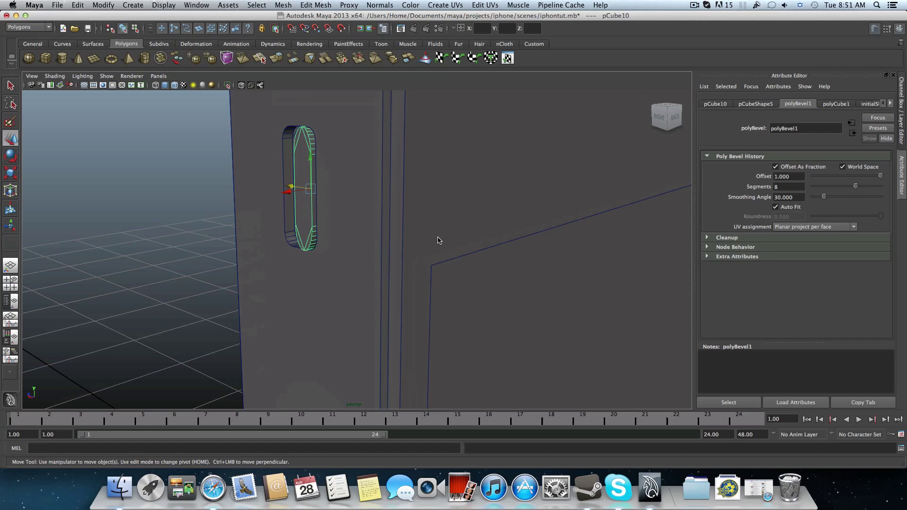
# - Try to scale the vertices at both rounded ends of the switch block in height, and return to object mode
pyautogui.keyDown('alt'); pyautogui.moveTo(437, 239); pyautogui.dragTo(410, 231); pyautogui.keyUp('alt')
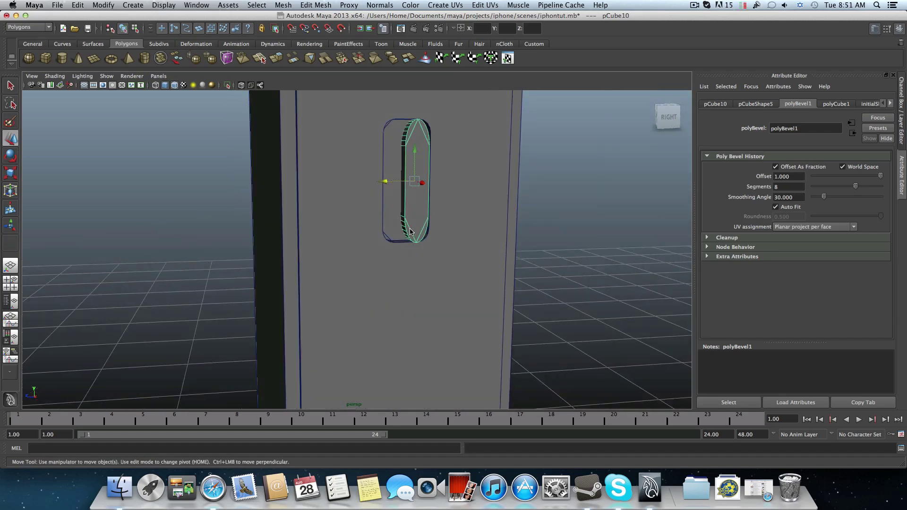
pyautogui.keyDown('alt'); pyautogui.moveTo(410, 232); pyautogui.dragTo(389, 213); pyautogui.keyUp('alt')
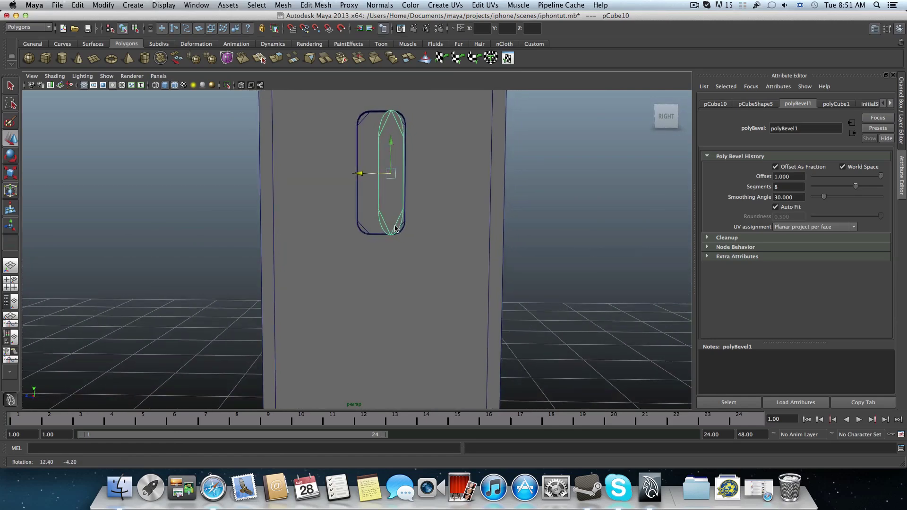
pyautogui.rightClick(389, 212)
pyautogui.moveTo(390, 212); pyautogui.dragTo(354, 209, button='right')
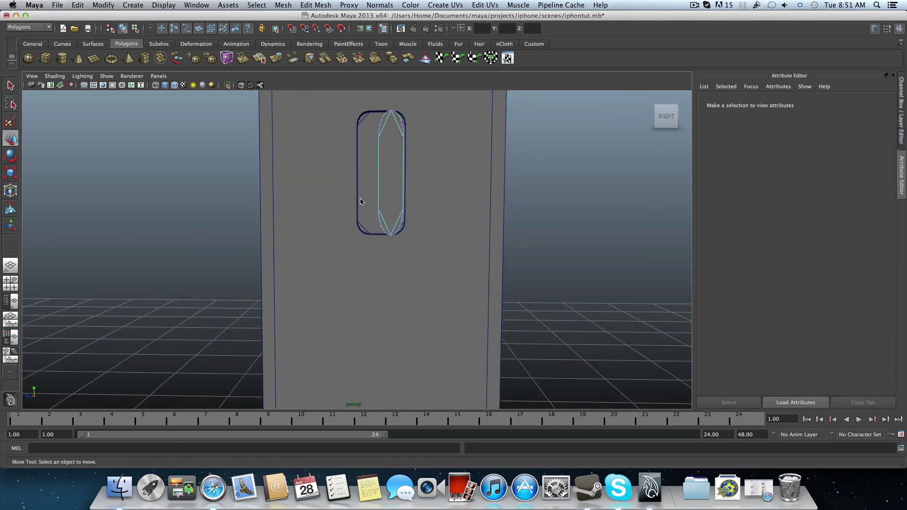
pyautogui.moveTo(360, 202); pyautogui.dragTo(423, 261)
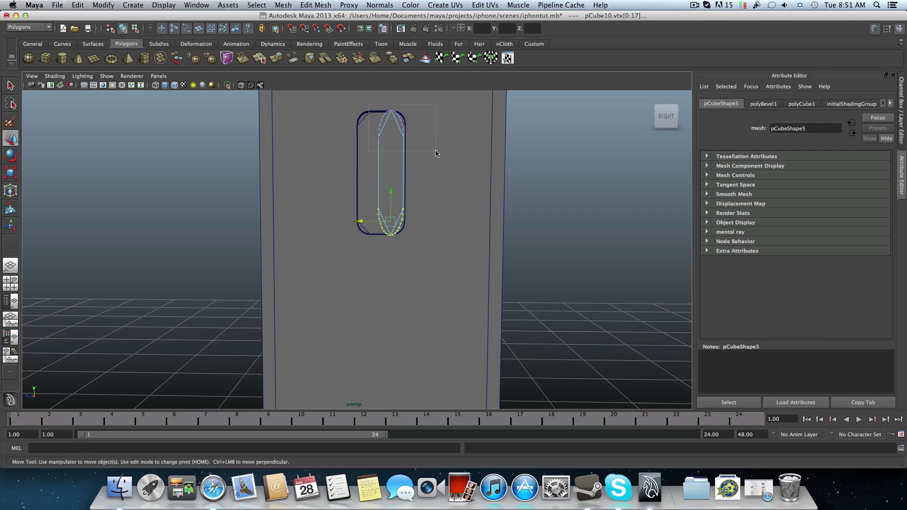
pyautogui.keyDown('shift'); pyautogui.moveTo(436, 153); pyautogui.dragTo(435, 153); pyautogui.keyUp('shift')
pyautogui.click(14, 173)
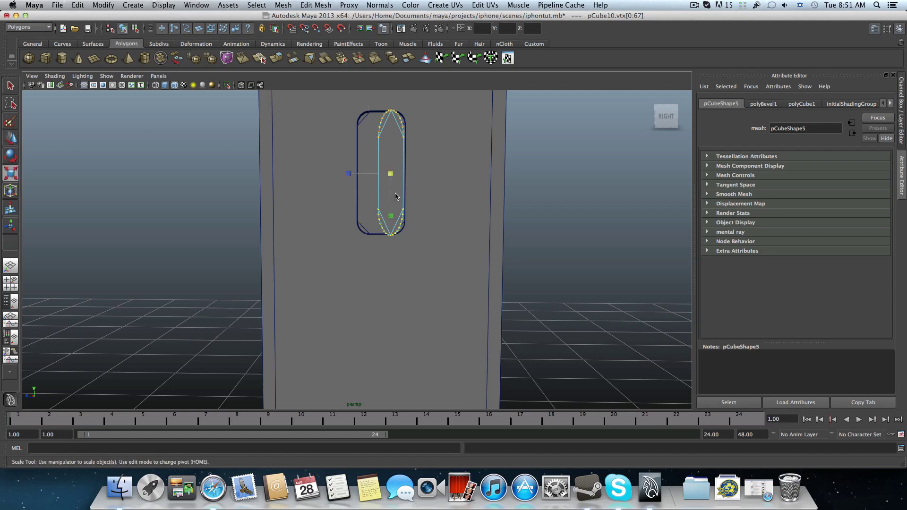
pyautogui.moveTo(390, 218); pyautogui.dragTo(390, 193)
pyautogui.press('z')
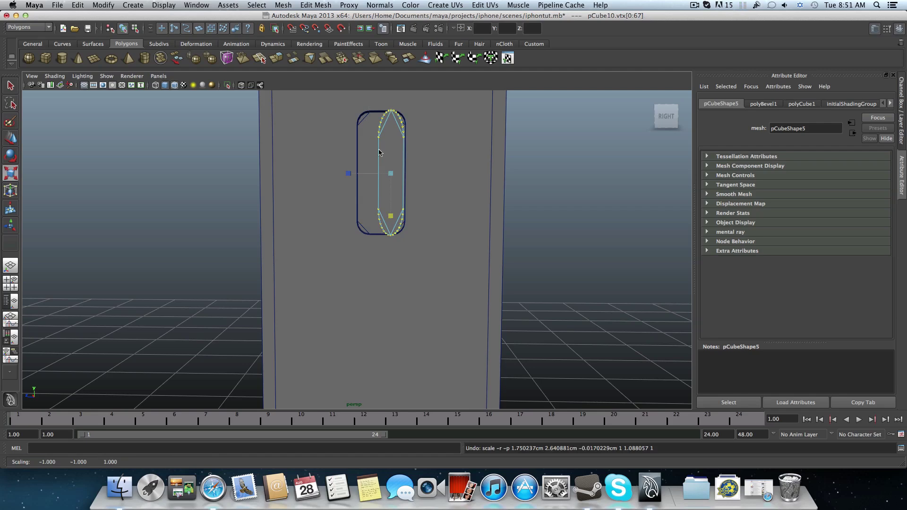
pyautogui.moveTo(398, 204)
pyautogui.keyDown('alt'); pyautogui.mouseDown()
pyautogui.moveTo(346, 212)
pyautogui.moveTo(391, 209)
pyautogui.mouseUp(); pyautogui.keyUp('alt')
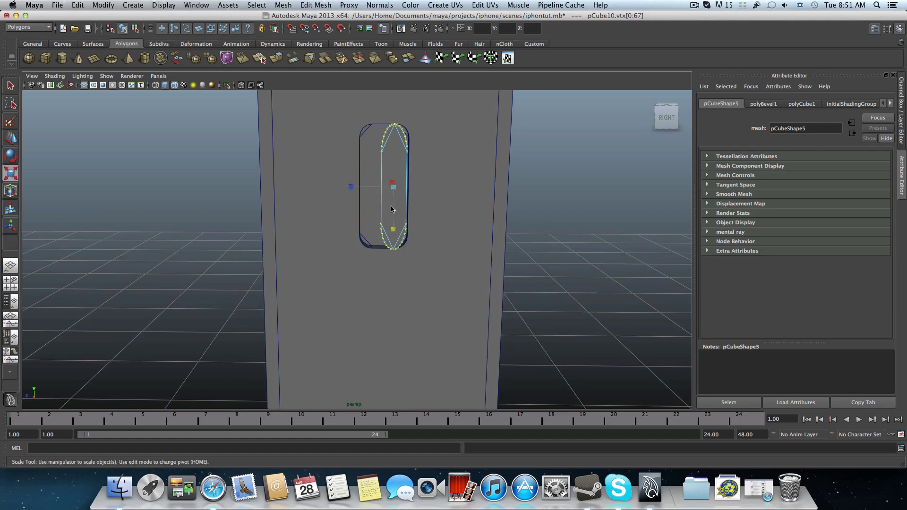
pyautogui.press('F8')
# - Examine the switch in its recess and the whole phone model from all sides, including the plain back
pyautogui.moveTo(391, 209)
pyautogui.keyDown('alt'); pyautogui.mouseDown()
pyautogui.moveTo(331, 215)
pyautogui.moveTo(400, 202)
pyautogui.mouseUp(); pyautogui.keyUp('alt')
pyautogui.moveTo(385, 162); pyautogui.dragTo(384, 161)
pyautogui.keyDown('alt'); pyautogui.moveTo(374, 161); pyautogui.dragTo(427, 180, button='right'); pyautogui.keyUp('alt')
pyautogui.keyDown('alt'); pyautogui.moveTo(441, 186); pyautogui.dragTo(364, 194); pyautogui.keyUp('alt')
pyautogui.keyDown('alt'); pyautogui.moveTo(364, 194); pyautogui.dragTo(268, 182, button='right'); pyautogui.keyUp('alt')
pyautogui.keyDown('alt'); pyautogui.moveTo(279, 177); pyautogui.dragTo(174, 129, button='middle'); pyautogui.keyUp('alt')
pyautogui.keyDown('alt'); pyautogui.moveTo(394, 181); pyautogui.dragTo(362, 184, button='right'); pyautogui.keyUp('alt')
pyautogui.keyDown('alt'); pyautogui.moveTo(361, 185); pyautogui.dragTo(326, 151, button='middle'); pyautogui.keyUp('alt')
pyautogui.keyDown('alt'); pyautogui.moveTo(387, 191); pyautogui.dragTo(358, 204, button='right'); pyautogui.keyUp('alt')
pyautogui.keyDown('alt'); pyautogui.moveTo(358, 205); pyautogui.dragTo(247, 206); pyautogui.keyUp('alt')
pyautogui.keyDown('alt'); pyautogui.moveTo(317, 209); pyautogui.dragTo(321, 208, button='middle'); pyautogui.keyUp('alt')
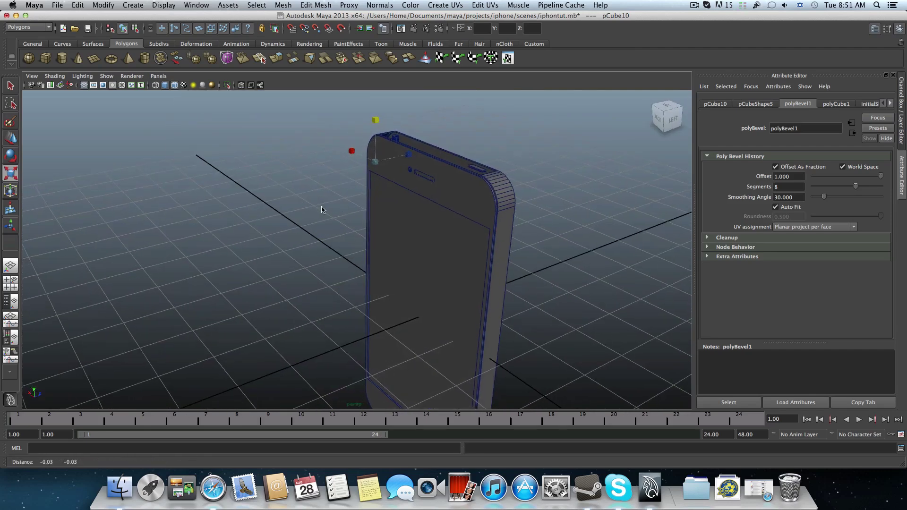
pyautogui.keyDown('alt'); pyautogui.moveTo(321, 210); pyautogui.dragTo(203, 205); pyautogui.keyUp('alt')
pyautogui.keyDown('alt'); pyautogui.moveTo(357, 214); pyautogui.dragTo(251, 221, button='middle'); pyautogui.keyUp('alt')
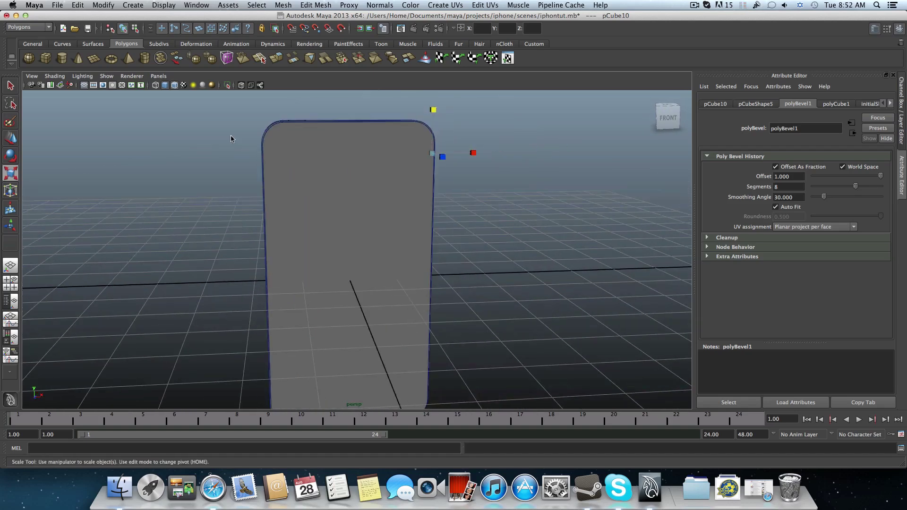
# - Create a polygon cylinder, scale it uniformly to about 0.386 and move it clear of the phone to about 2.522 in Z
pyautogui.click(60, 62)
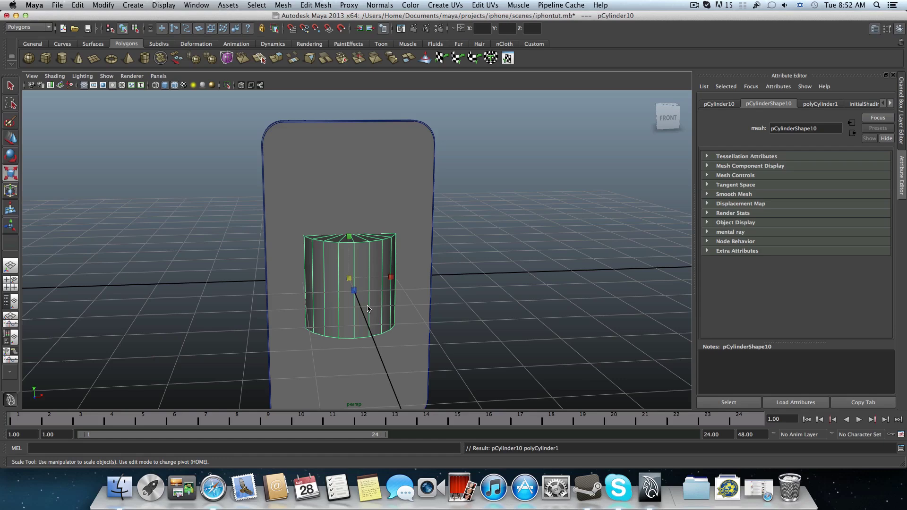
pyautogui.keyDown('alt'); pyautogui.moveTo(368, 309); pyautogui.dragTo(437, 307); pyautogui.keyUp('alt')
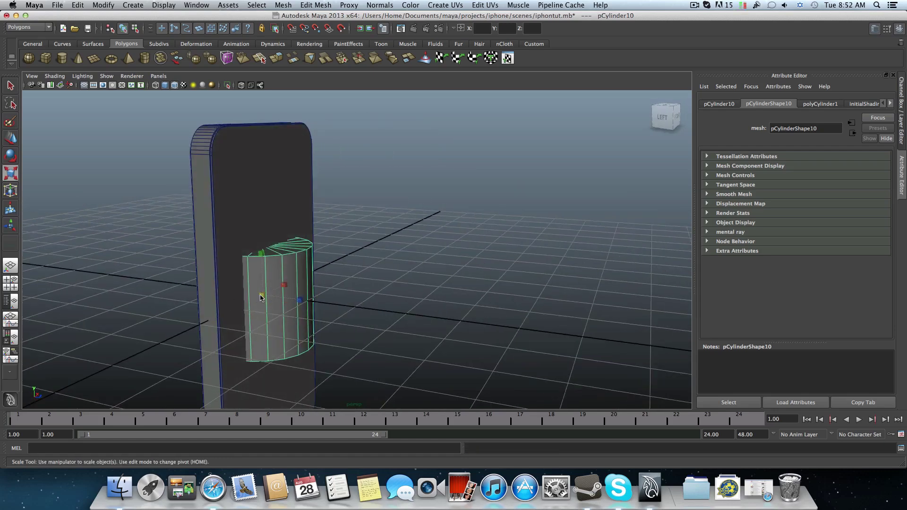
pyautogui.moveTo(264, 297); pyautogui.dragTo(224, 305)
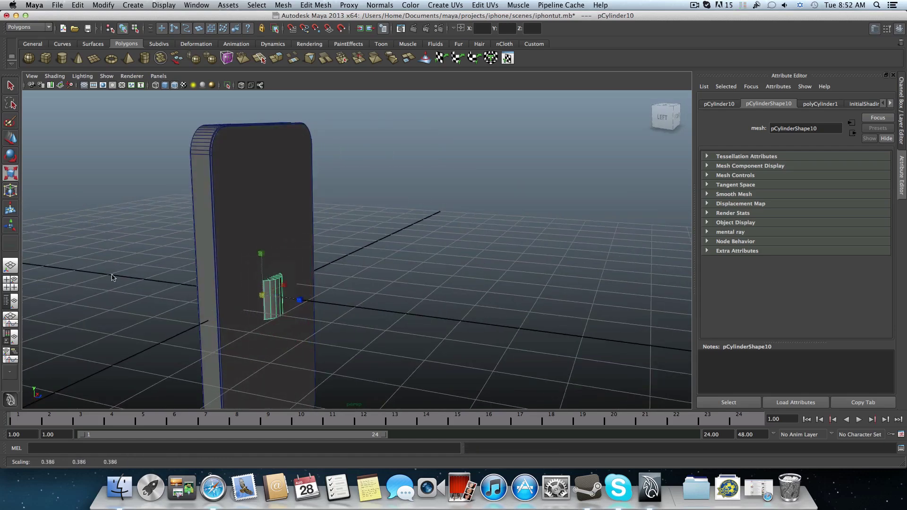
pyautogui.click(10, 139)
pyautogui.moveTo(287, 302); pyautogui.dragTo(408, 316)
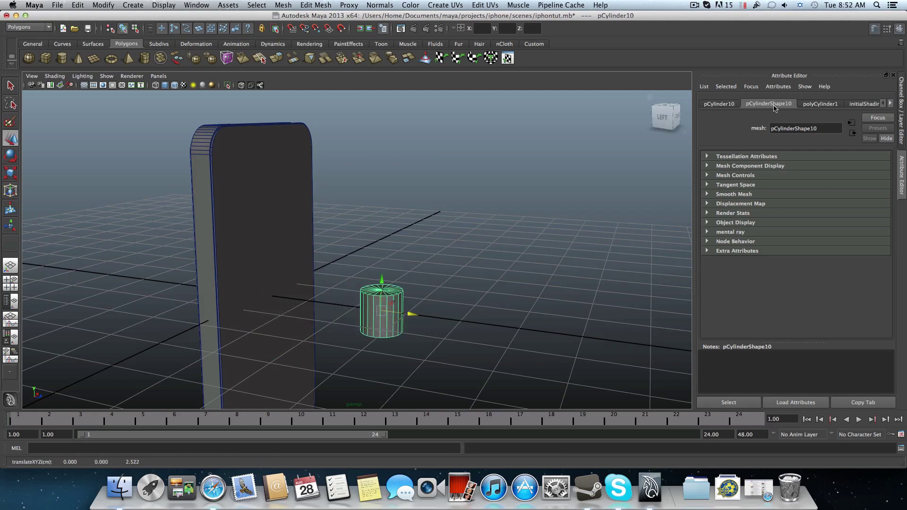
# - Set the cylinder's height subdivisions to 19 and its cap subdivisions to 0
pyautogui.click(730, 105)
pyautogui.click(809, 104)
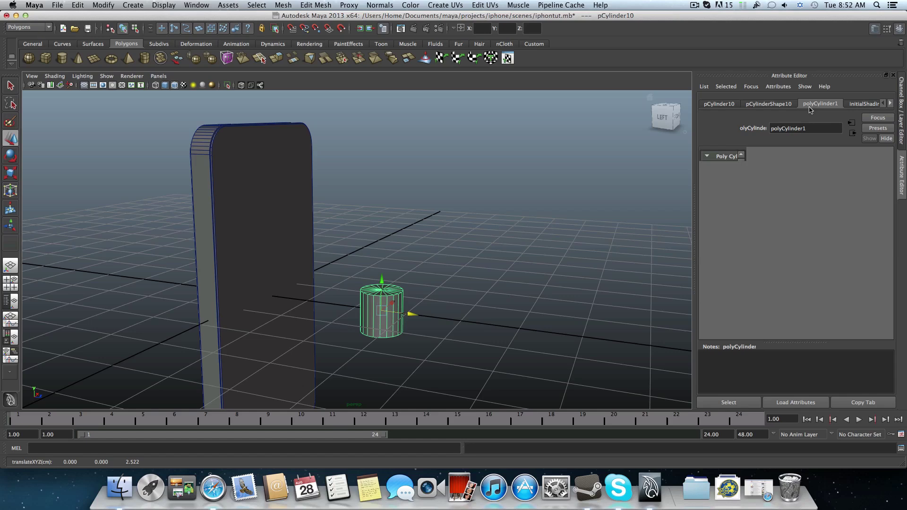
pyautogui.moveTo(815, 204); pyautogui.dragTo(827, 206)
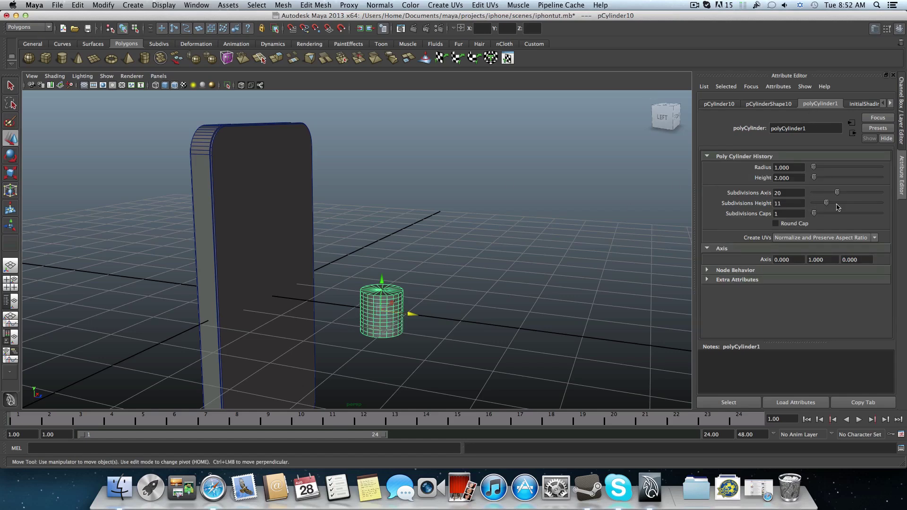
pyautogui.moveTo(827, 205); pyautogui.dragTo(838, 205)
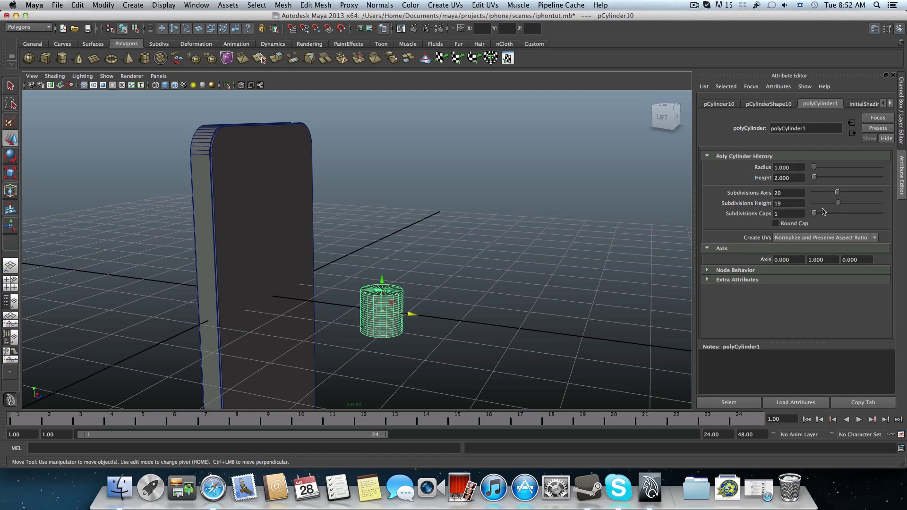
pyautogui.moveTo(814, 213); pyautogui.dragTo(813, 213)
# - Rotate the cylinder to exactly 90 degrees around X so its flat end faces the phone's back
pyautogui.press('e')
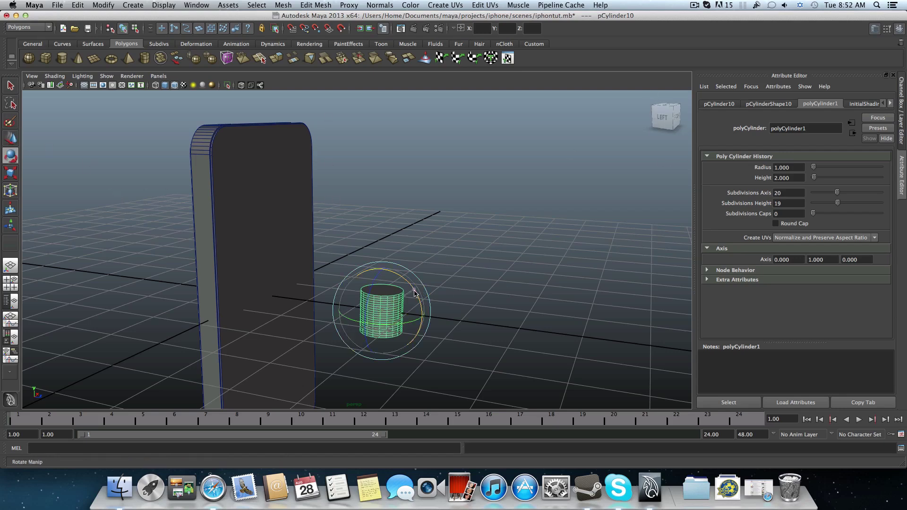
pyautogui.moveTo(413, 290); pyautogui.dragTo(415, 292)
pyautogui.click(897, 30)
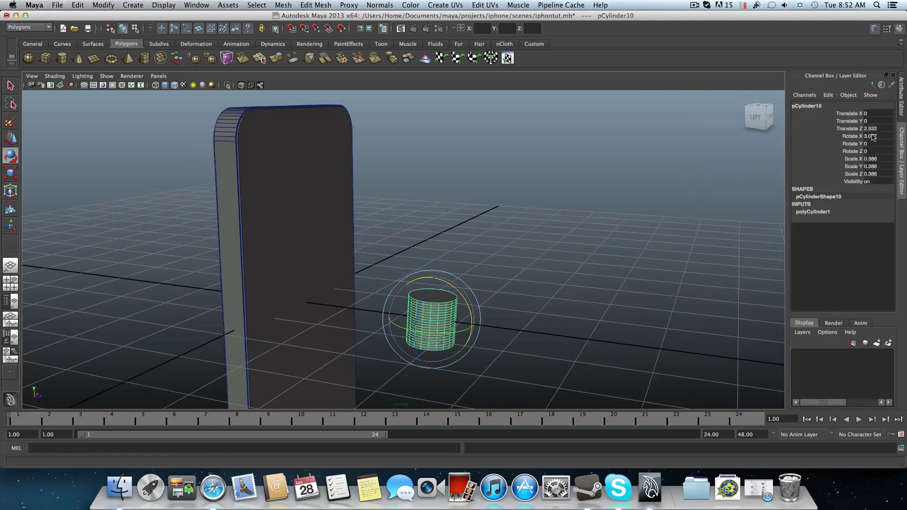
pyautogui.click(872, 136)
pyautogui.write('90')
pyautogui.press('Return')
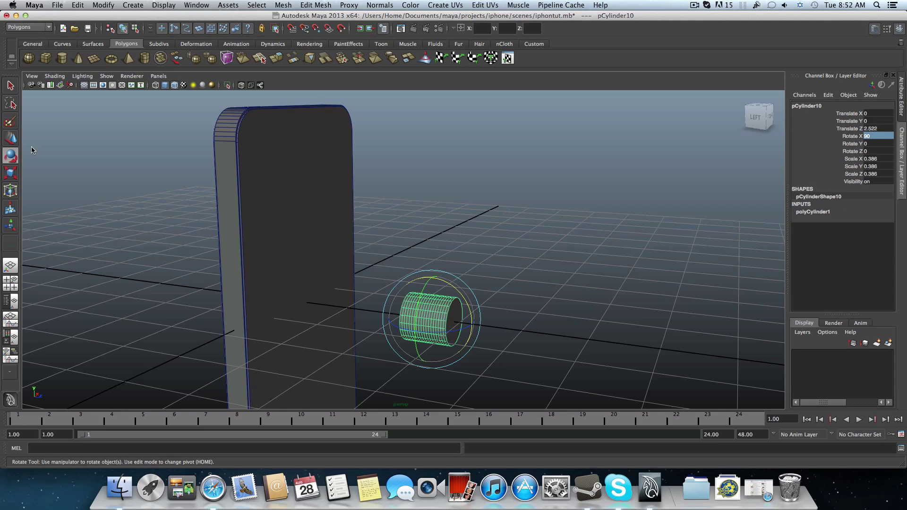
# - Move the cylinder to the upper corner of the phone's plain back, at about X -1.188, Y 2.395, Z 0.35
pyautogui.click(11, 137)
pyautogui.moveTo(431, 295); pyautogui.dragTo(434, 144)
pyautogui.keyDown('alt'); pyautogui.moveTo(458, 213); pyautogui.dragTo(387, 213); pyautogui.keyUp('alt')
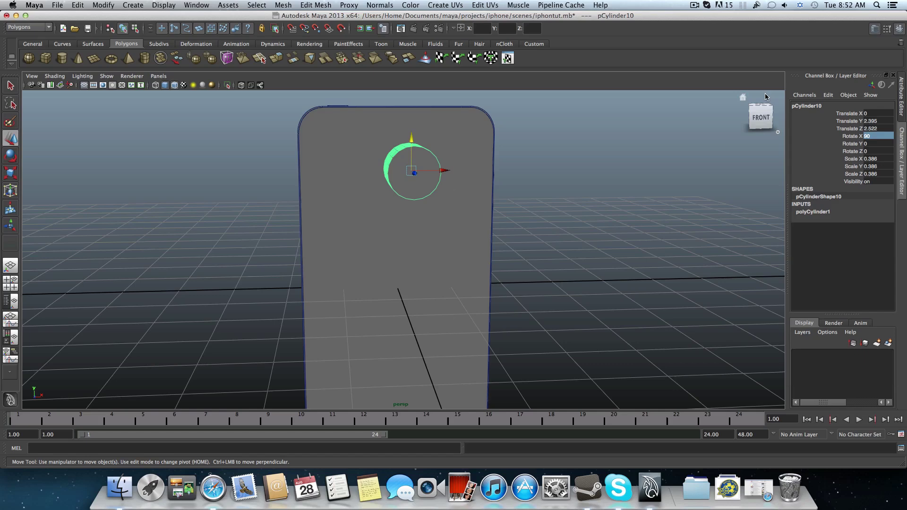
pyautogui.moveTo(448, 171); pyautogui.dragTo(364, 172)
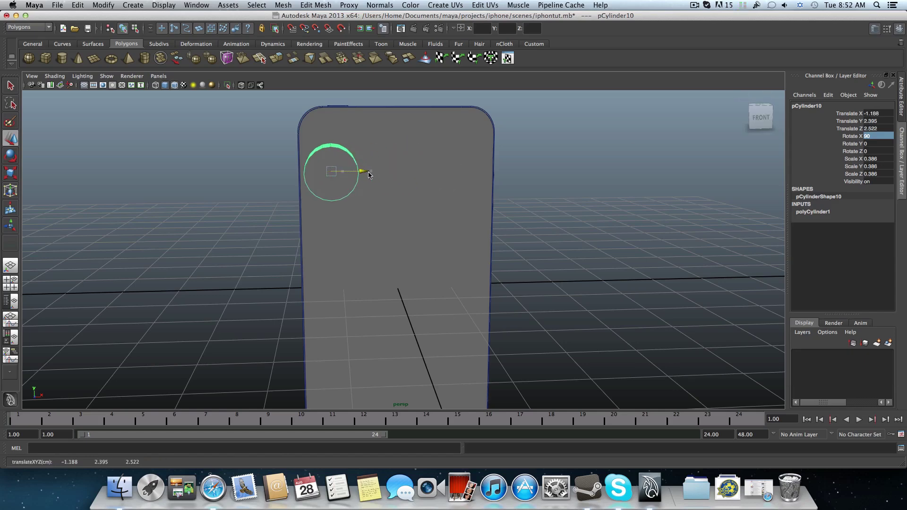
pyautogui.keyDown('alt'); pyautogui.moveTo(381, 203); pyautogui.dragTo(326, 186); pyautogui.keyUp('alt')
pyautogui.keyDown('alt'); pyautogui.moveTo(384, 202); pyautogui.dragTo(181, 166); pyautogui.keyUp('alt')
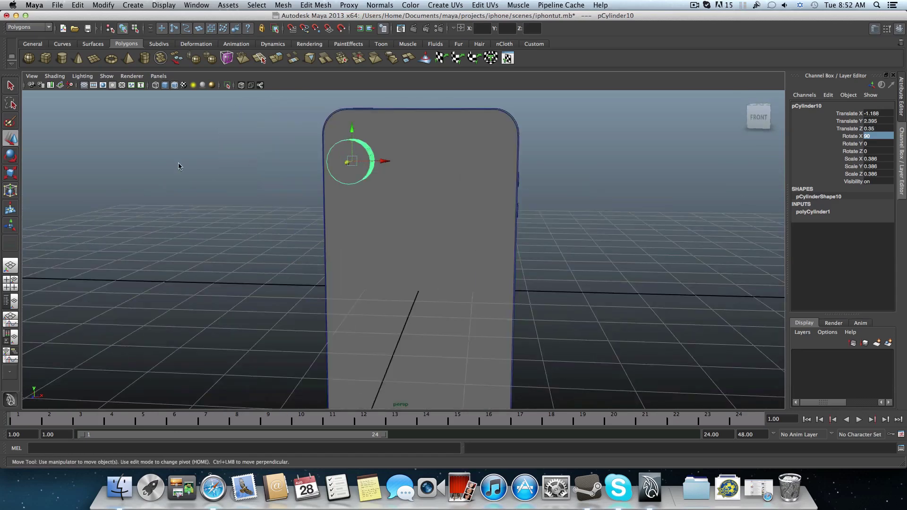
# - Scale the cylinder uniformly to about 0.191 and move it closer to the rounded corner, at about X -1.357, Y 2.849
pyautogui.press('r')
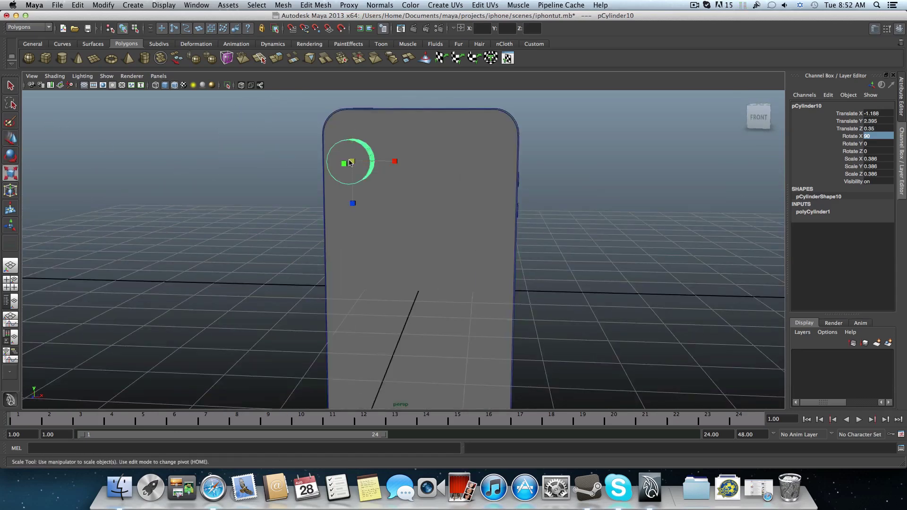
pyautogui.moveTo(352, 162); pyautogui.dragTo(333, 168)
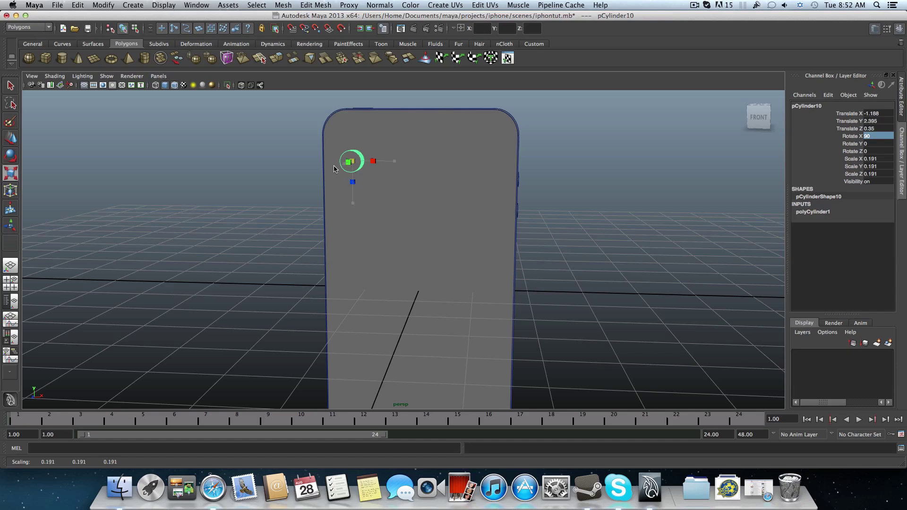
pyautogui.click(10, 138)
pyautogui.moveTo(354, 128); pyautogui.dragTo(346, 104)
pyautogui.moveTo(380, 137); pyautogui.dragTo(366, 137)
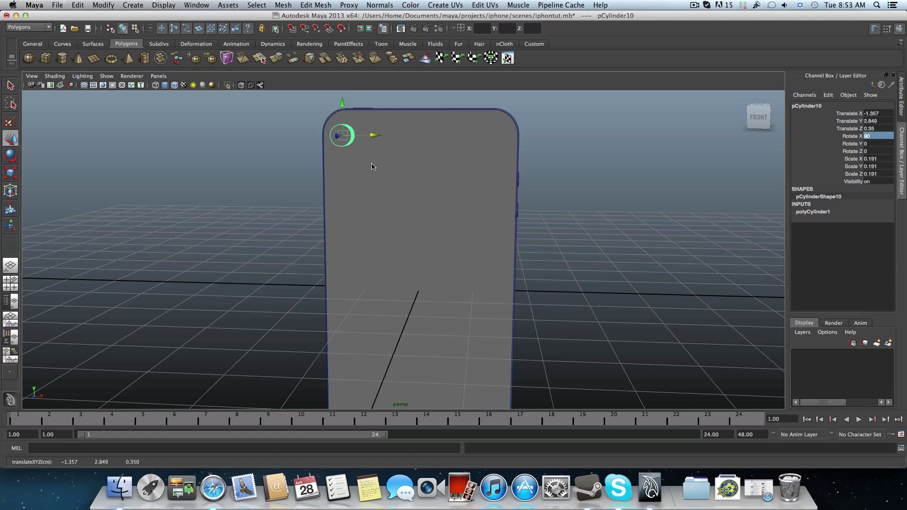
# - Fine-tune the cylinder's spacing from the phone's rounded corner, placing it at about X -1.335, Y 2.898
pyautogui.keyDown('alt'); pyautogui.moveTo(373, 166); pyautogui.dragTo(358, 145); pyautogui.keyUp('alt')
pyautogui.keyDown('alt'); pyautogui.moveTo(329, 123); pyautogui.dragTo(326, 113, button='middle'); pyautogui.keyUp('alt')
pyautogui.keyDown('alt'); pyautogui.moveTo(351, 120); pyautogui.dragTo(408, 127, button='right'); pyautogui.keyUp('alt')
pyautogui.keyDown('alt'); pyautogui.moveTo(387, 128); pyautogui.dragTo(446, 230, button='middle'); pyautogui.keyUp('alt')
pyautogui.keyDown('alt'); pyautogui.moveTo(370, 199); pyautogui.dragTo(455, 215, button='right'); pyautogui.keyUp('alt')
pyautogui.keyDown('alt'); pyautogui.moveTo(454, 215); pyautogui.dragTo(429, 211); pyautogui.keyUp('alt')
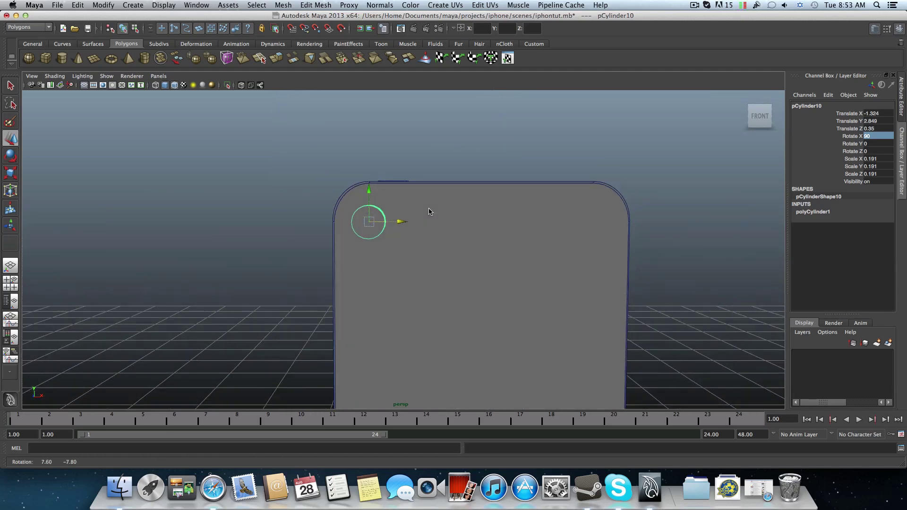
pyautogui.moveTo(369, 189); pyautogui.dragTo(369, 188)
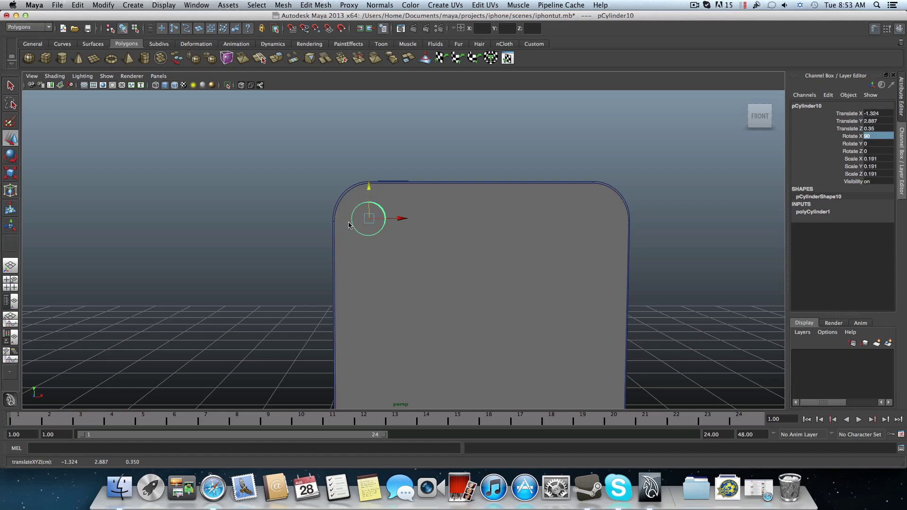
pyautogui.keyDown('alt'); pyautogui.moveTo(363, 242); pyautogui.dragTo(366, 196); pyautogui.keyUp('alt')
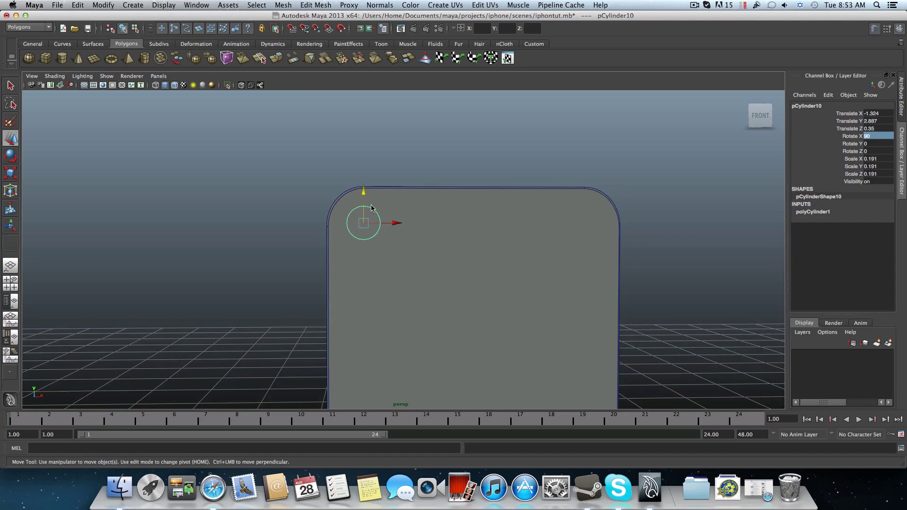
pyautogui.moveTo(397, 225); pyautogui.dragTo(397, 225)
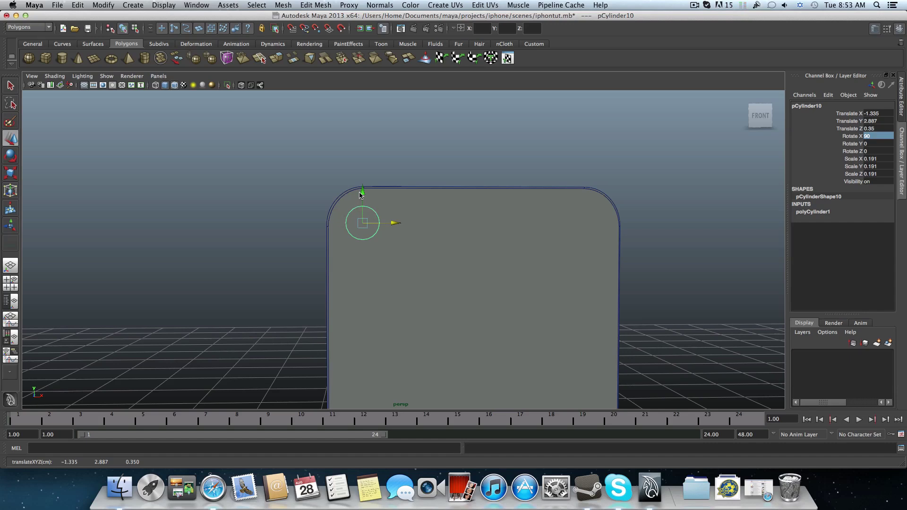
pyautogui.moveTo(361, 194); pyautogui.dragTo(362, 192)
pyautogui.click(759, 115)
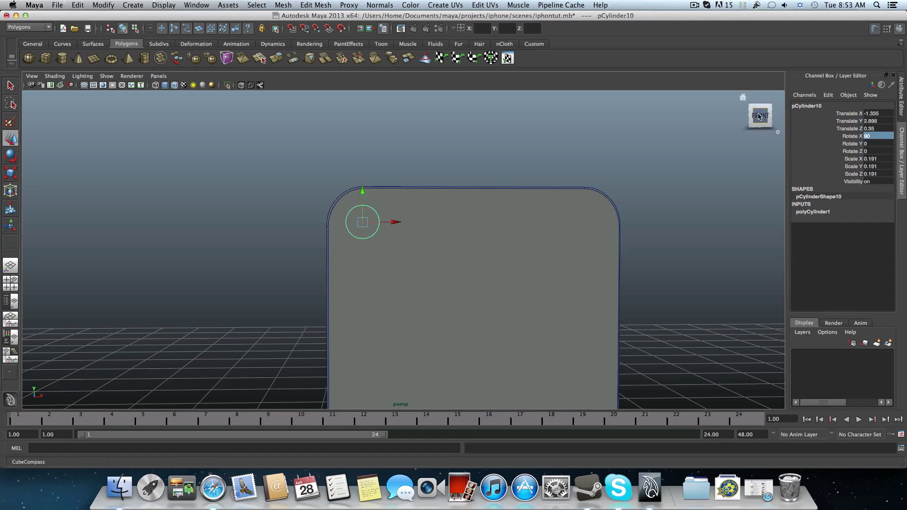
# - Raise the cylinder slightly to about 2.908 in Y and check its spacing from the corner's edges up close
pyautogui.scroll(-5, 624, 215)
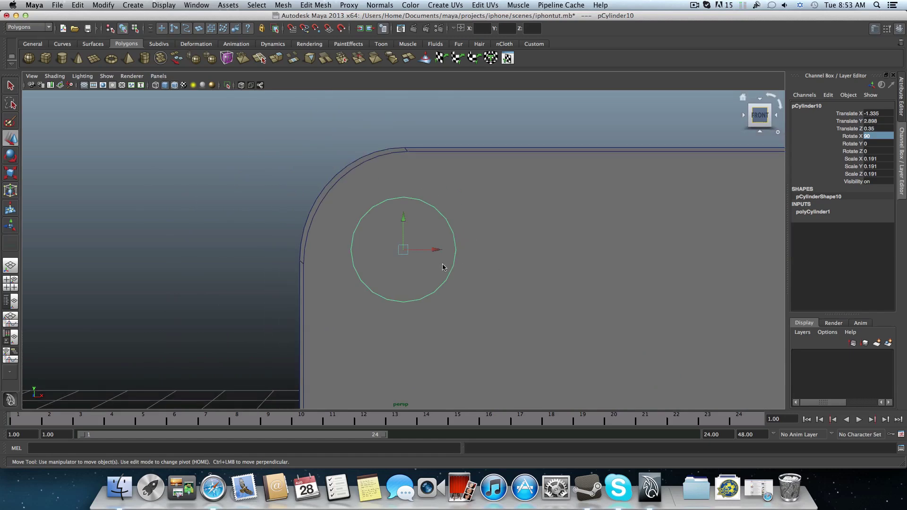
pyautogui.scroll(-3, 408, 264)
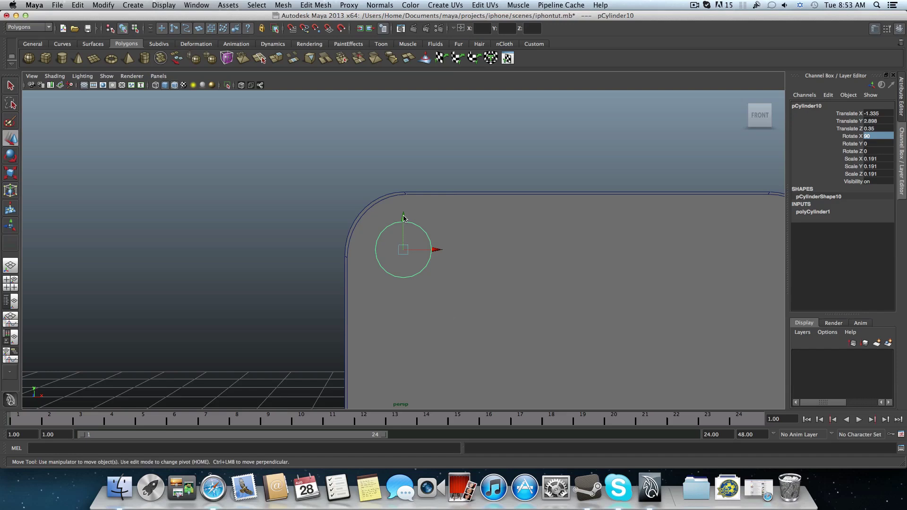
pyautogui.moveTo(402, 219); pyautogui.dragTo(403, 217)
pyautogui.scroll(8, 425, 231)
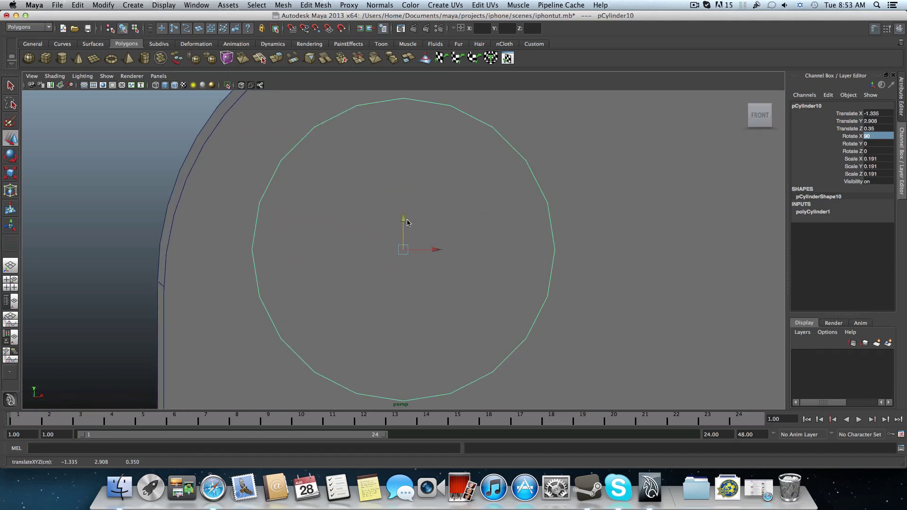
pyautogui.scroll(-5, 408, 223)
pyautogui.scroll(-2, 408, 222)
pyautogui.scroll(6, 407, 223)
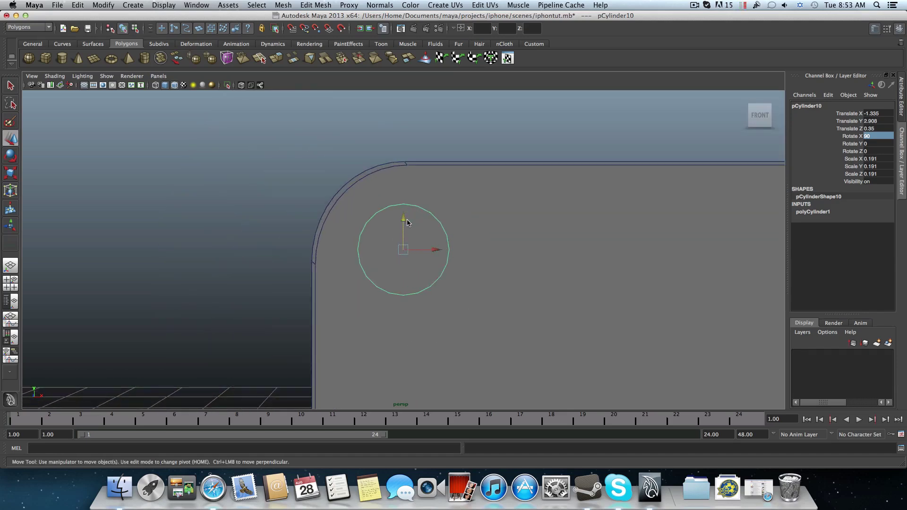
pyautogui.scroll(-6, 407, 222)
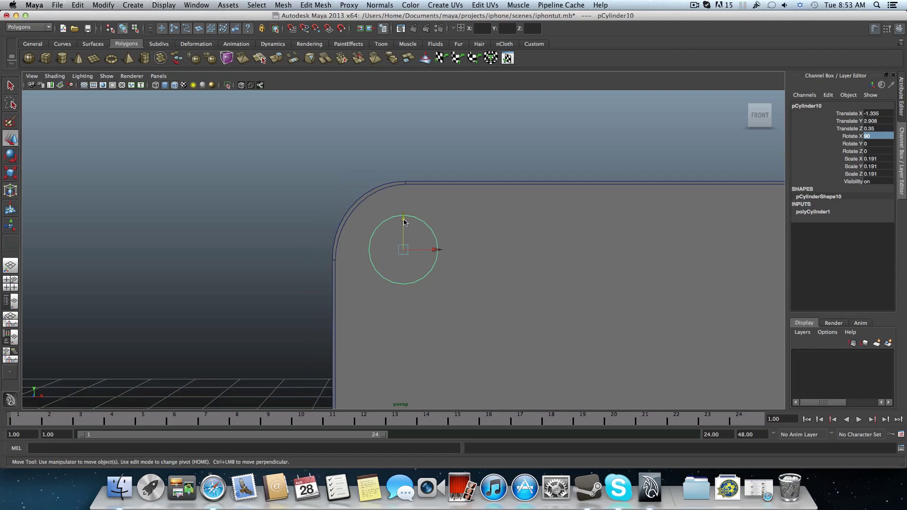
# - Nudge the cylinder to about 2.911 in Y and adjust its depth in the phone's back to about 0.325 in Z
pyautogui.moveTo(404, 222); pyautogui.dragTo(444, 259)
pyautogui.click(418, 261)
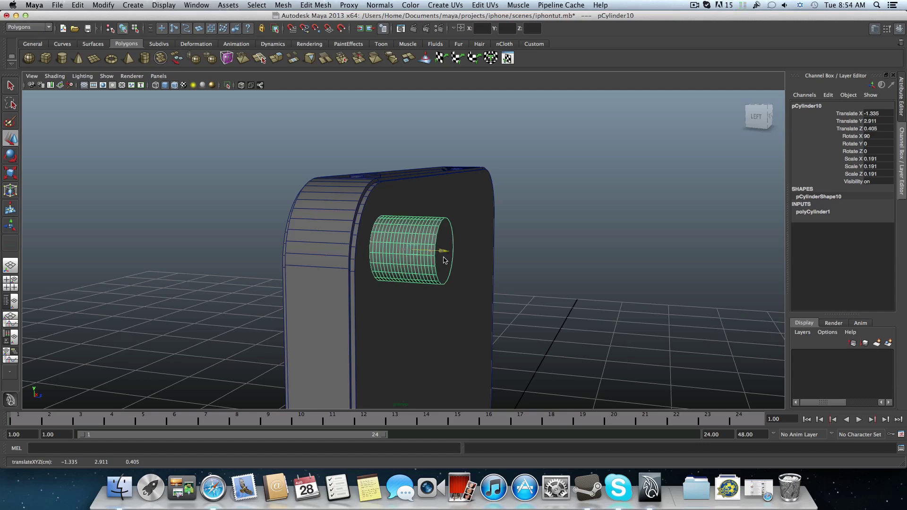
pyautogui.moveTo(444, 259); pyautogui.dragTo(364, 241)
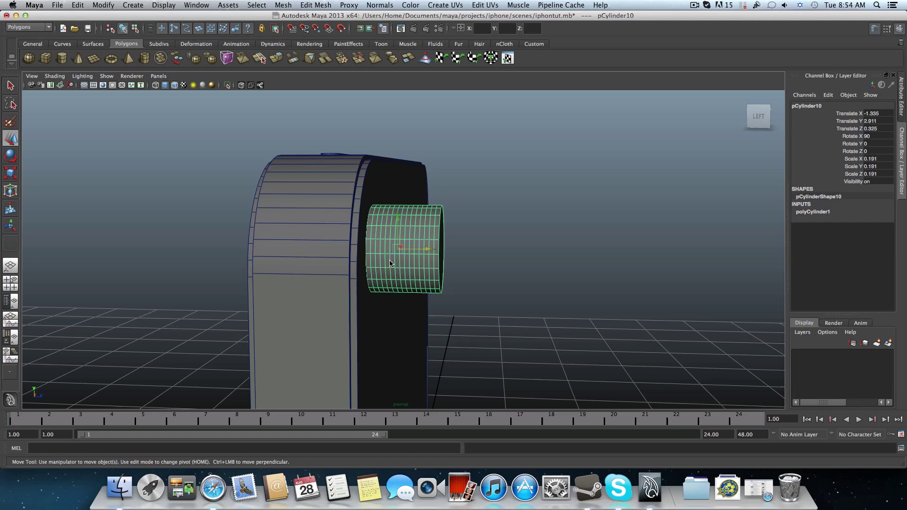
pyautogui.keyDown('alt'); pyautogui.moveTo(416, 276); pyautogui.dragTo(394, 280); pyautogui.keyUp('alt')
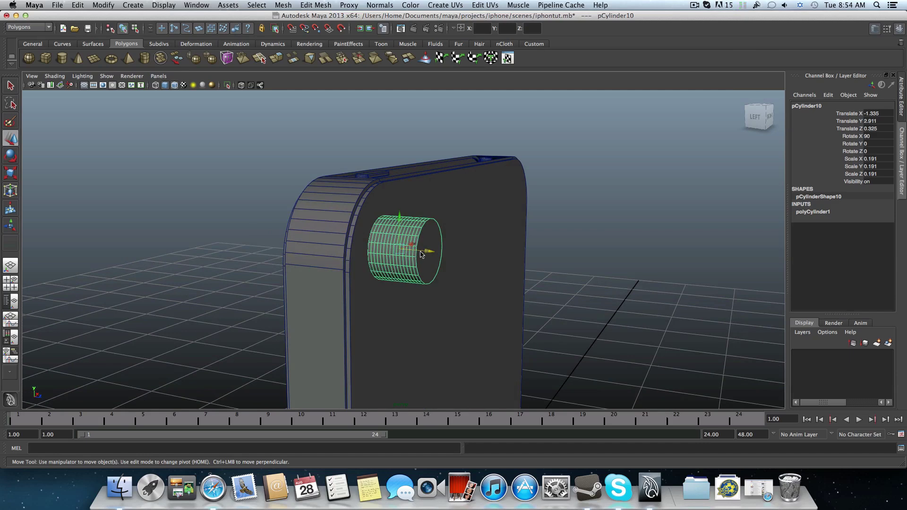
# - Pull the cylinder straight out of the phone's back to about 1.186 in Z
pyautogui.moveTo(429, 252); pyautogui.dragTo(580, 263)
pyautogui.keyDown('alt'); pyautogui.moveTo(409, 293); pyautogui.dragTo(483, 276); pyautogui.keyUp('alt')
# - Extrude the cylinder's phone-facing end face and scale the extrusion inward to 0.9
pyautogui.rightClick(511, 256)
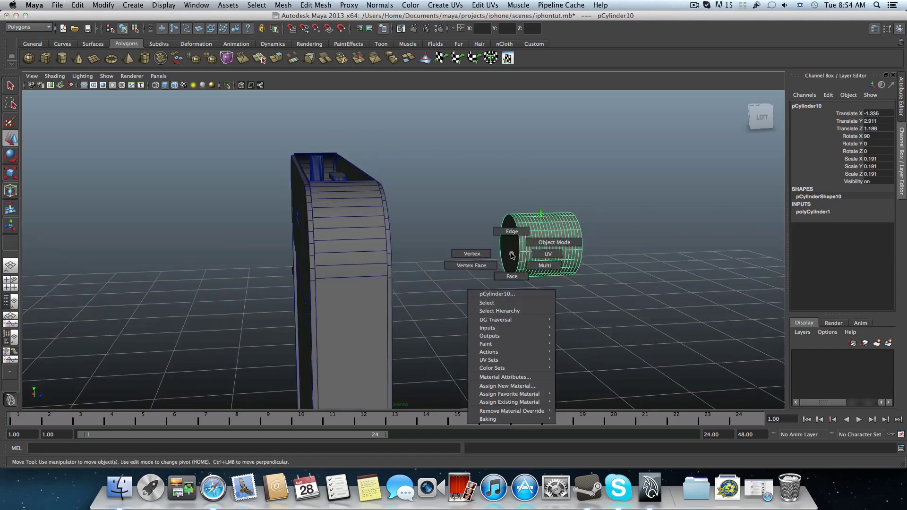
pyautogui.moveTo(511, 256); pyautogui.dragTo(510, 276, button='right')
pyautogui.click(508, 246)
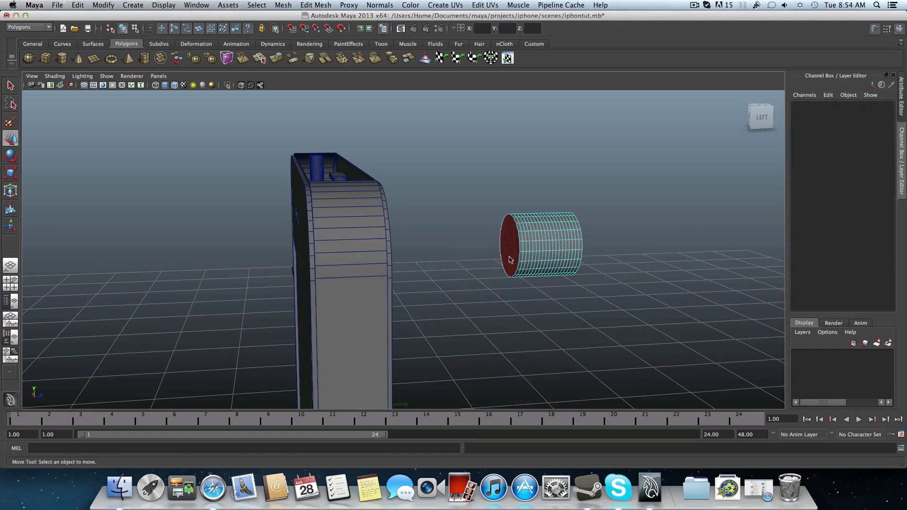
pyautogui.scroll(5, 501, 309)
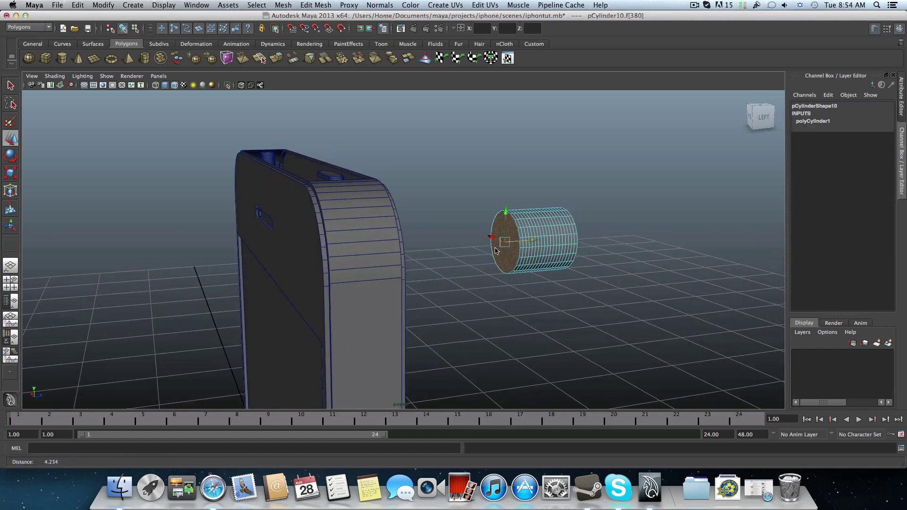
pyautogui.click(274, 60)
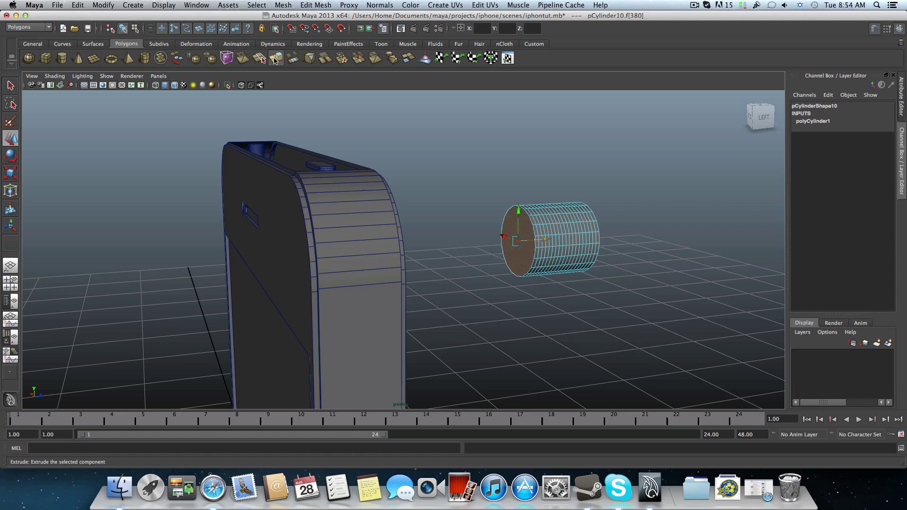
pyautogui.scroll(3, 519, 284)
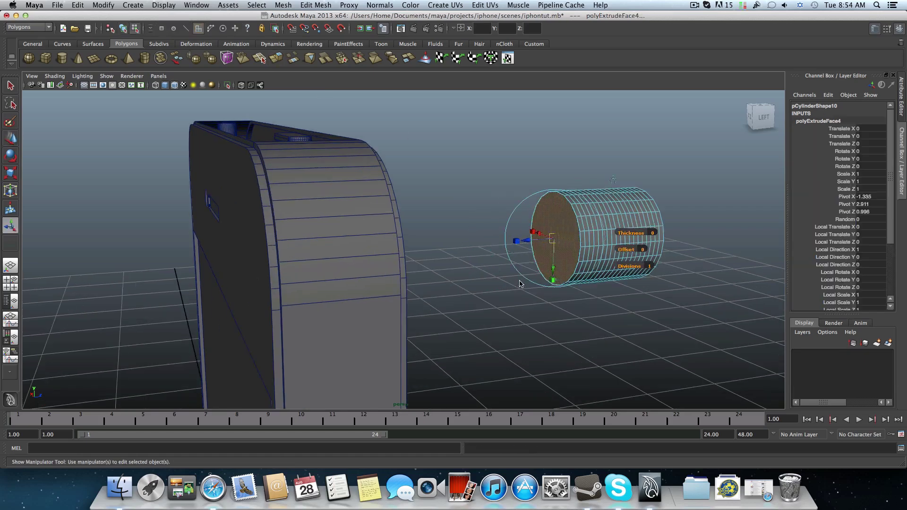
pyautogui.click(517, 244)
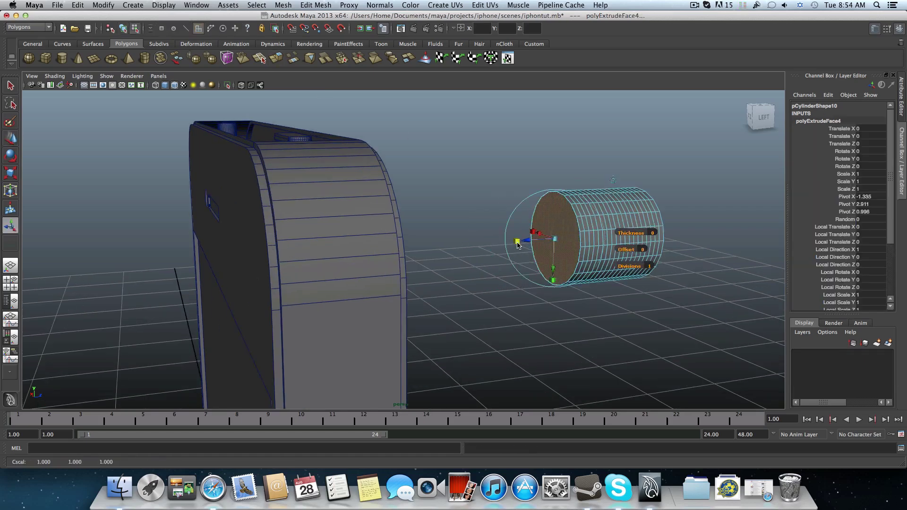
pyautogui.moveTo(554, 239); pyautogui.dragTo(551, 241)
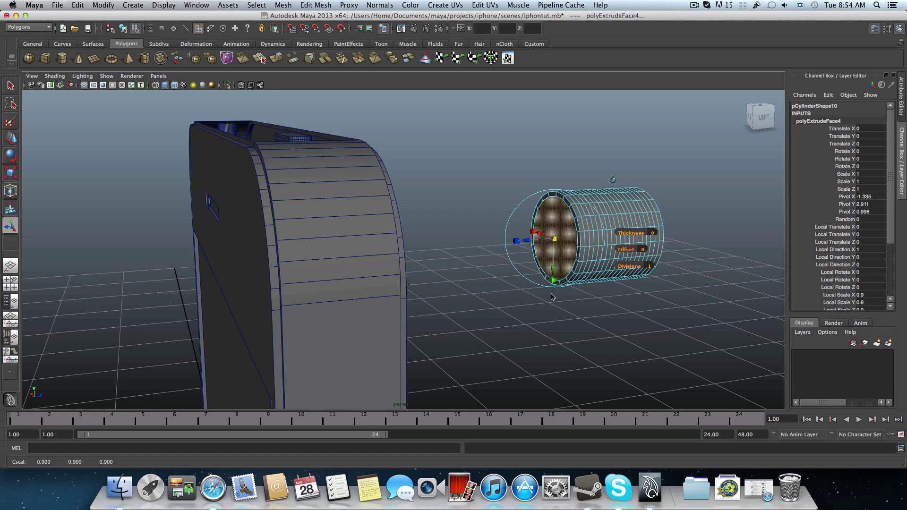
pyautogui.click(555, 240)
# - Return to object mode and push the whole cylinder back into the phone to about 0.326 in Z
pyautogui.press('F8')
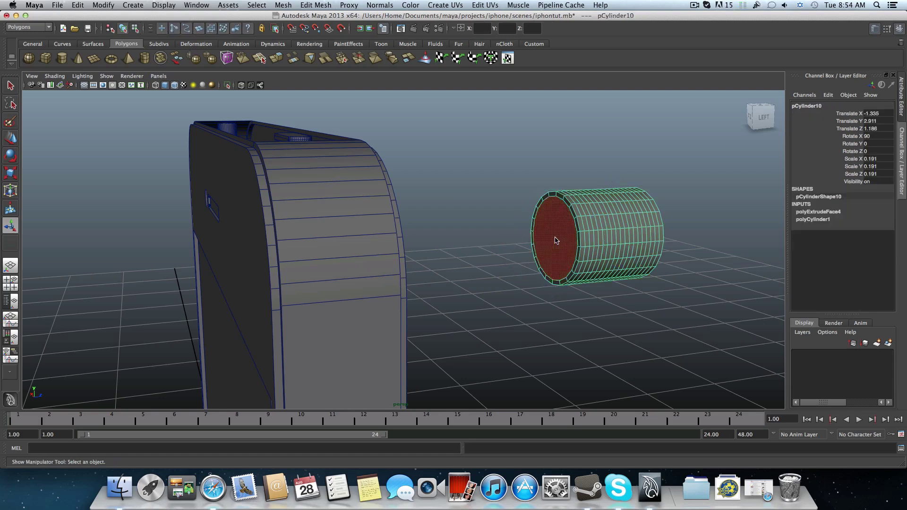
pyautogui.press('w')
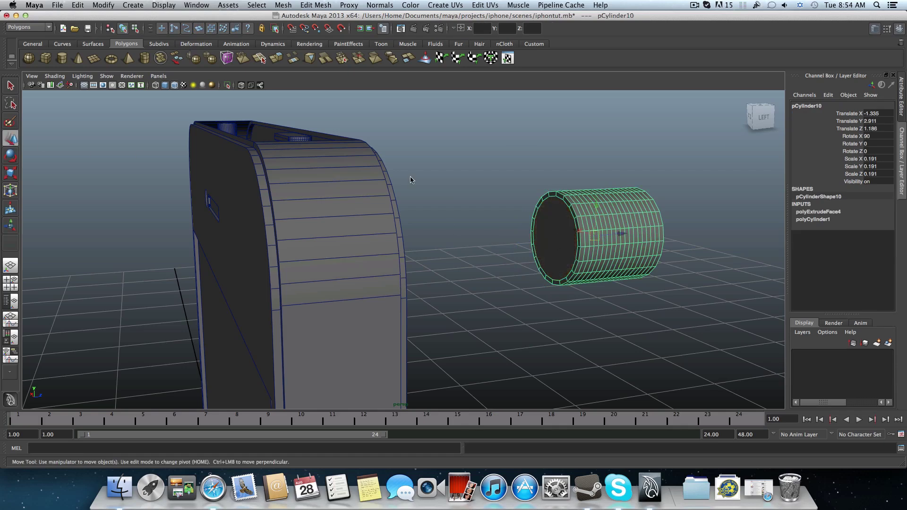
pyautogui.keyDown('alt'); pyautogui.moveTo(658, 257); pyautogui.dragTo(390, 225); pyautogui.keyUp('alt')
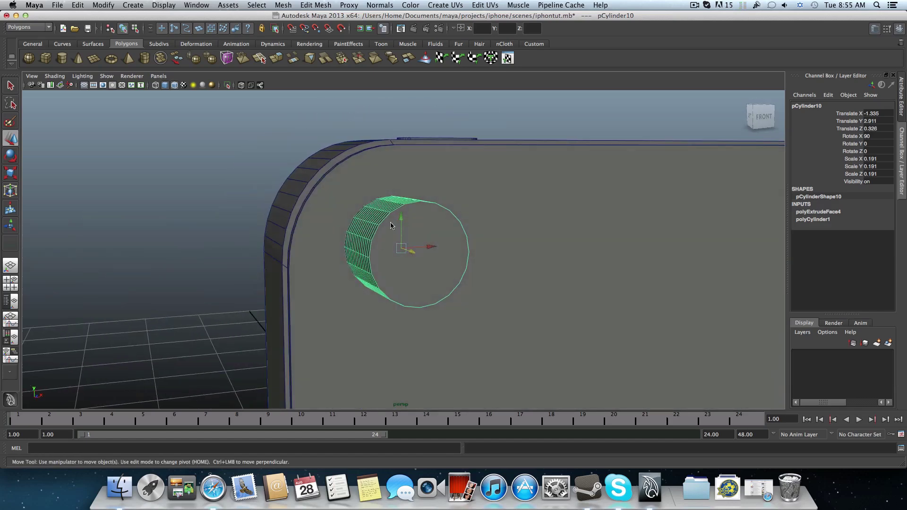
pyautogui.click(388, 164)
pyautogui.keyDown('shift'); pyautogui.click(421, 243); pyautogui.keyUp('shift')
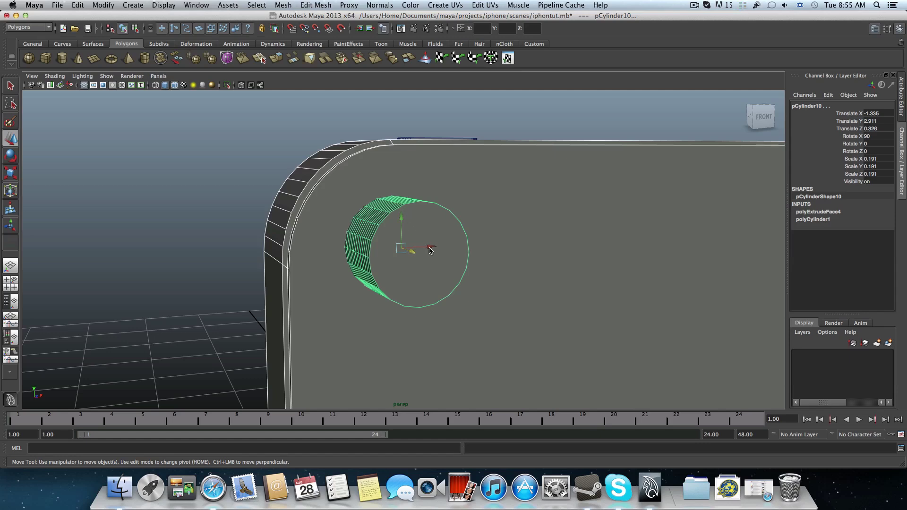
pyautogui.hotkey('ctrl', 'd')
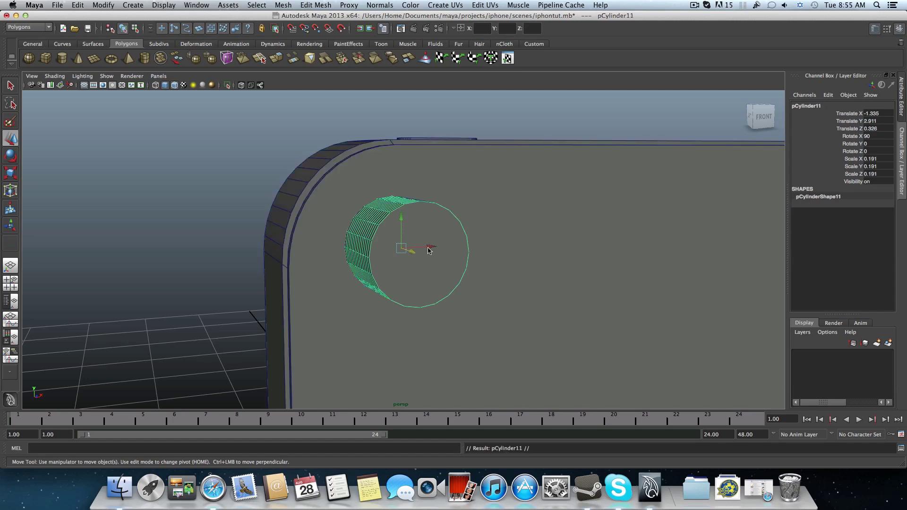
pyautogui.moveTo(428, 250); pyautogui.dragTo(560, 242)
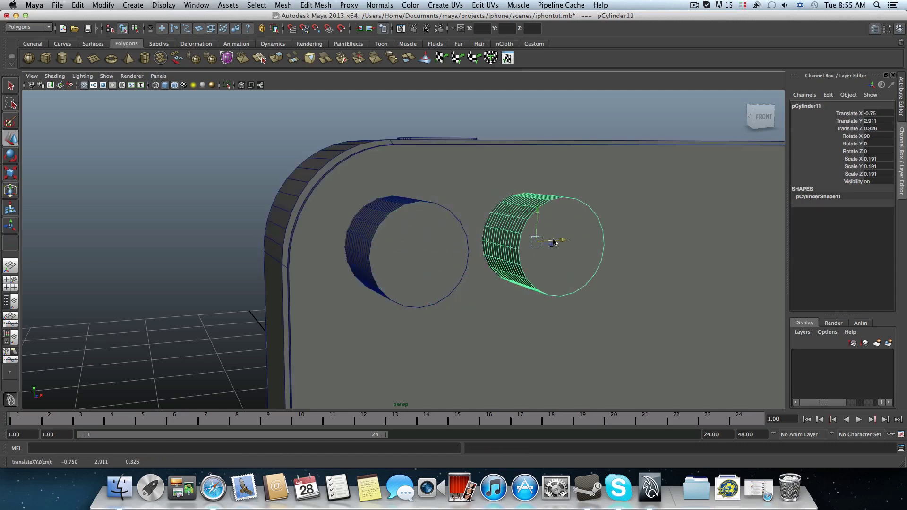
pyautogui.click(357, 187)
pyautogui.click(380, 226)
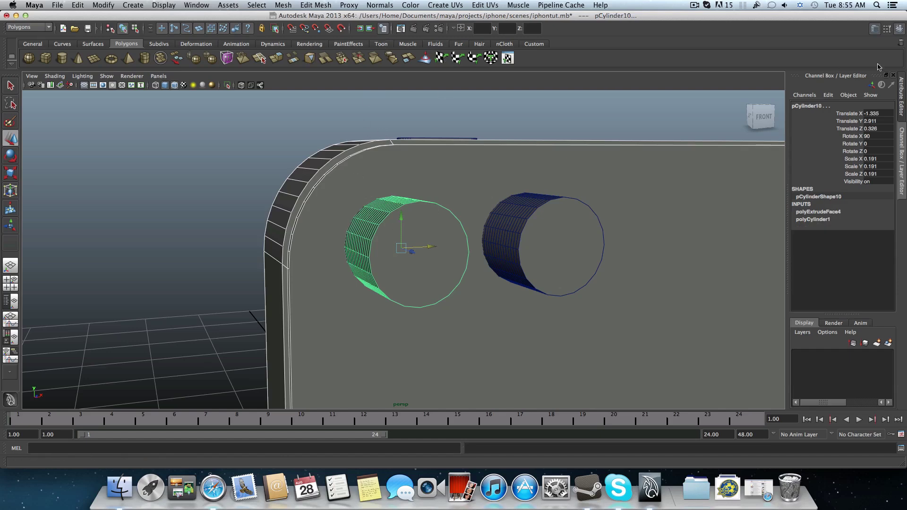
pyautogui.click(447, 264)
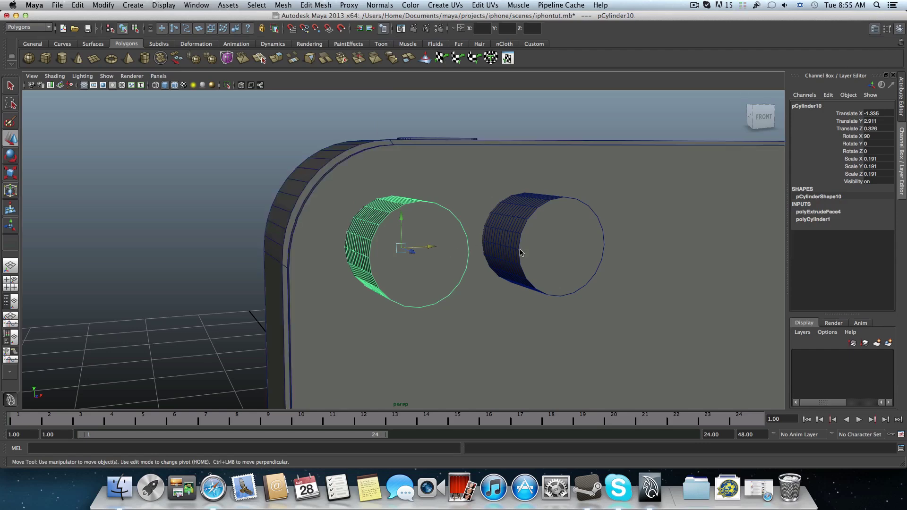
pyautogui.click(519, 253)
pyautogui.press('Delete')
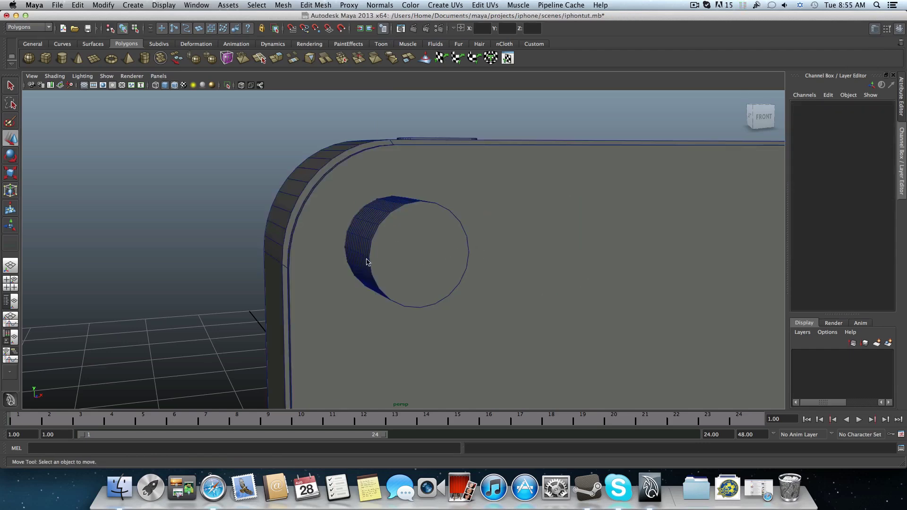
# - Raise the cylinder's axis subdivisions to near the upper end of the range for a rounder outline
pyautogui.click(368, 262)
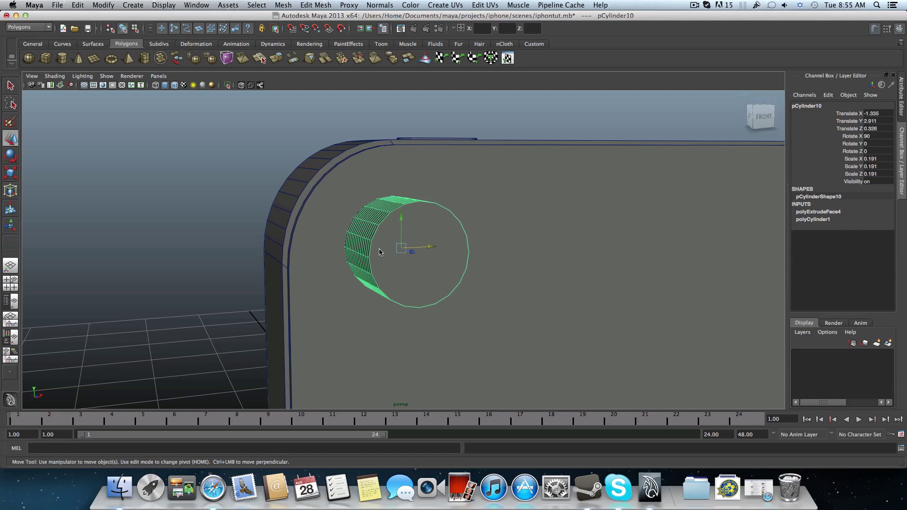
pyautogui.keyDown('alt'); pyautogui.moveTo(380, 251); pyautogui.dragTo(388, 264); pyautogui.keyUp('alt')
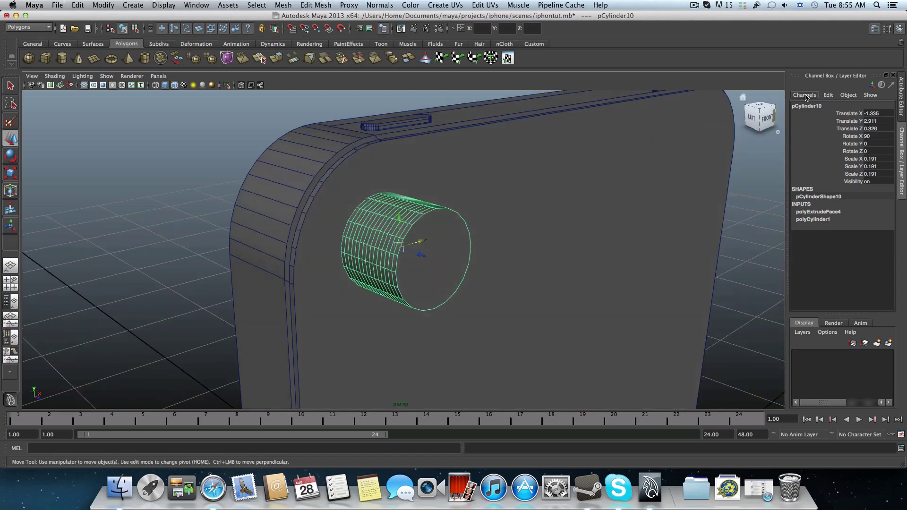
pyautogui.click(875, 29)
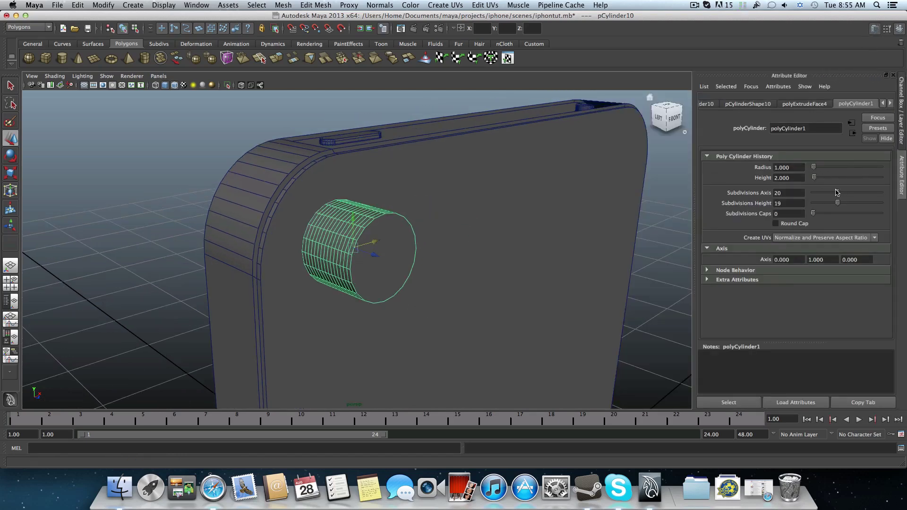
pyautogui.moveTo(836, 192); pyautogui.dragTo(879, 192)
pyautogui.click(900, 174)
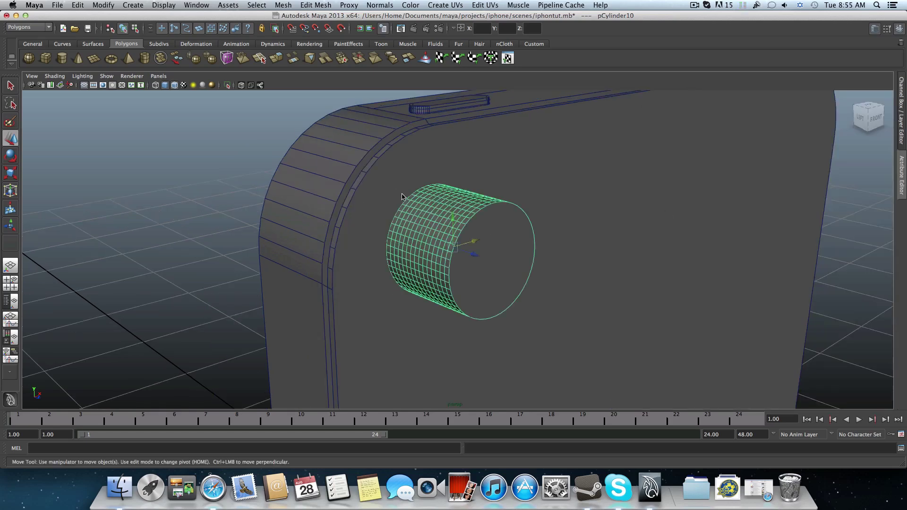
# - Duplicate the smoother cylinder, slide the copy sideways across the phone's back, and reselect the original
pyautogui.hotkey('ctrl', 'd')
pyautogui.moveTo(474, 241); pyautogui.dragTo(595, 216)
pyautogui.click(486, 245)
# - Pull the original cylinder out of the phone and extrude its phone-facing end face, scaled inward to leave a thin rim
pyautogui.keyDown('alt'); pyautogui.moveTo(501, 245); pyautogui.dragTo(680, 260); pyautogui.keyUp('alt')
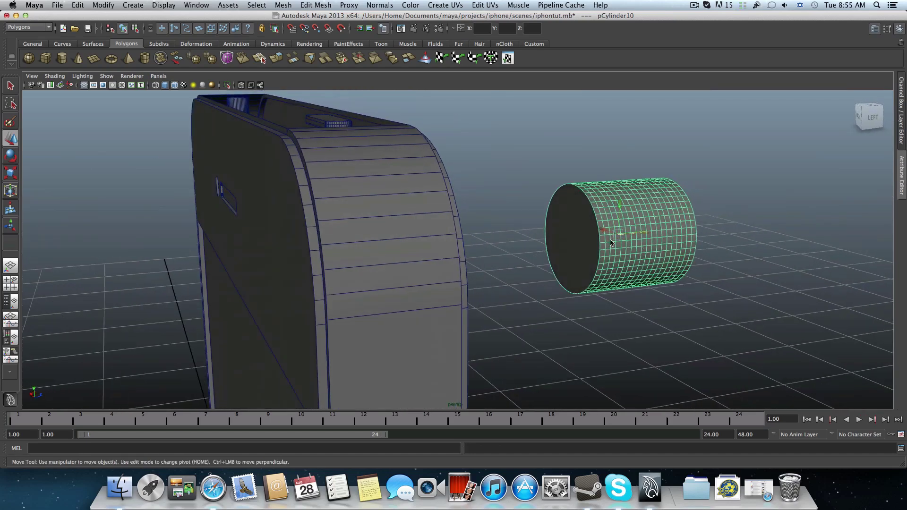
pyautogui.moveTo(591, 240)
pyautogui.keyDown('alt'); pyautogui.mouseDown()
pyautogui.moveTo(473, 217)
pyautogui.moveTo(313, 265)
pyautogui.moveTo(591, 247)
pyautogui.mouseUp(); pyautogui.keyUp('alt')
pyautogui.moveTo(578, 229); pyautogui.dragTo(578, 250, button='right')
pyautogui.click(576, 242)
pyautogui.click(277, 60)
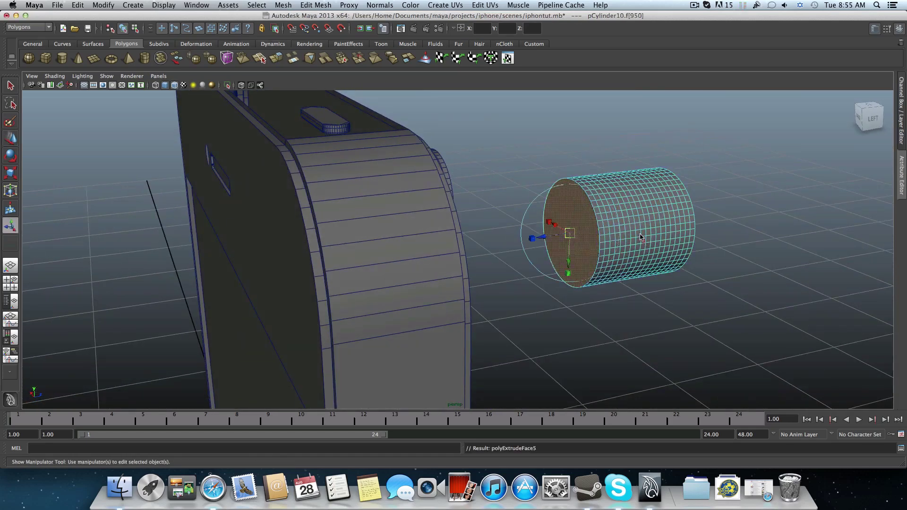
pyautogui.moveTo(572, 238); pyautogui.dragTo(469, 205)
pyautogui.press('F8')
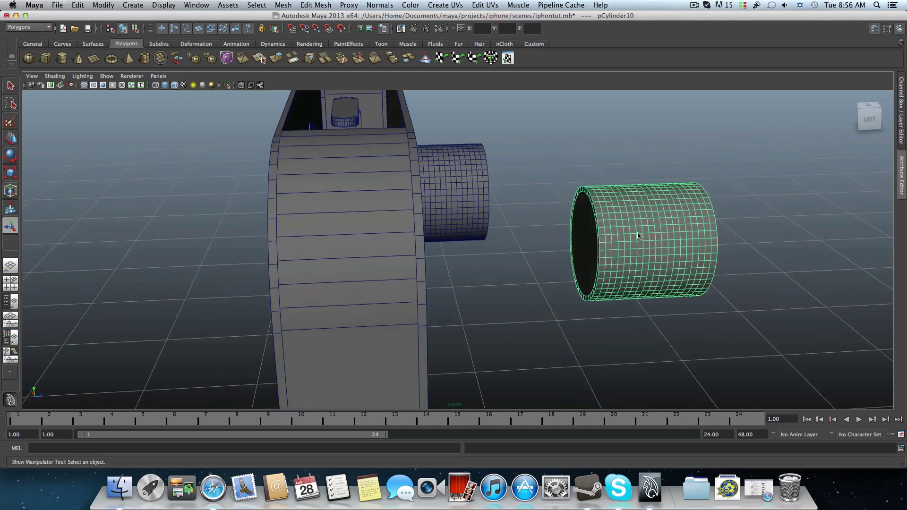
# - Duplicate the rimmed cylinder, placing the copy beside it, and delete the earlier unrimmed copy embedded in the phone
pyautogui.hotkey('ctrl', 'd')
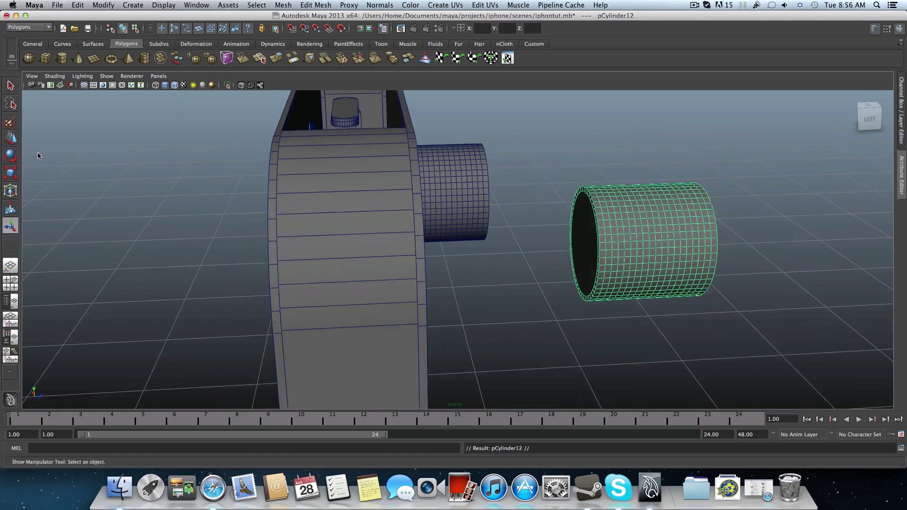
pyautogui.click(14, 141)
pyautogui.moveTo(640, 238); pyautogui.dragTo(590, 188)
pyautogui.click(476, 194)
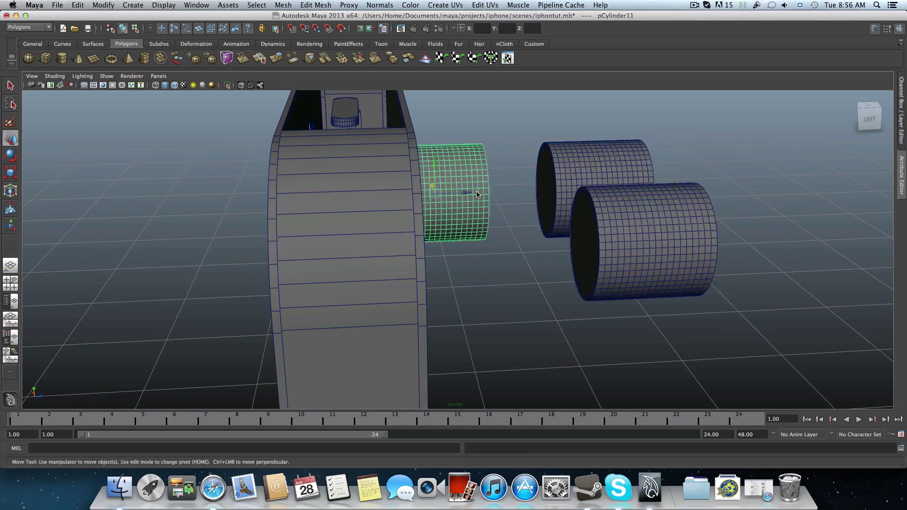
pyautogui.press('Delete')
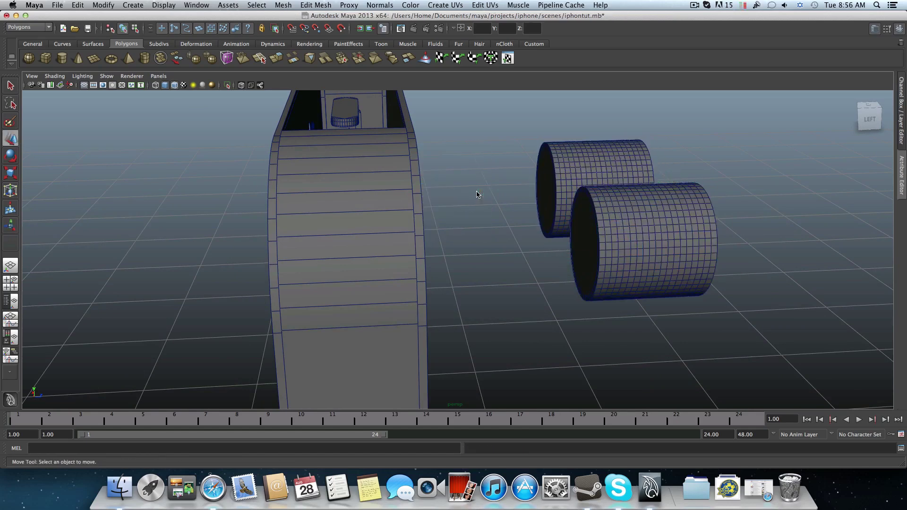
# - Push the rimmed cylinder back into the phone and subtract it from the phone's body with a Boolean Difference
pyautogui.click(623, 234)
pyautogui.keyDown('alt'); pyautogui.moveTo(624, 234); pyautogui.dragTo(440, 240); pyautogui.keyUp('alt')
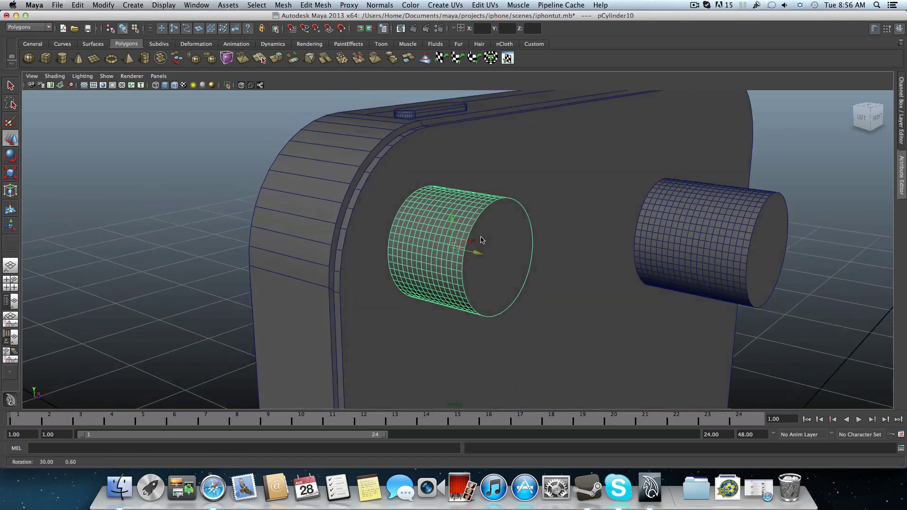
pyautogui.click(444, 153)
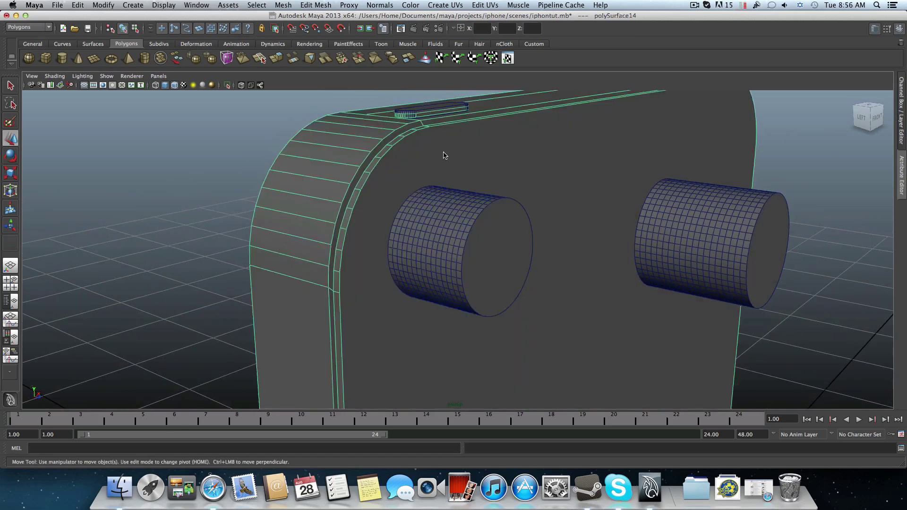
pyautogui.click(457, 236)
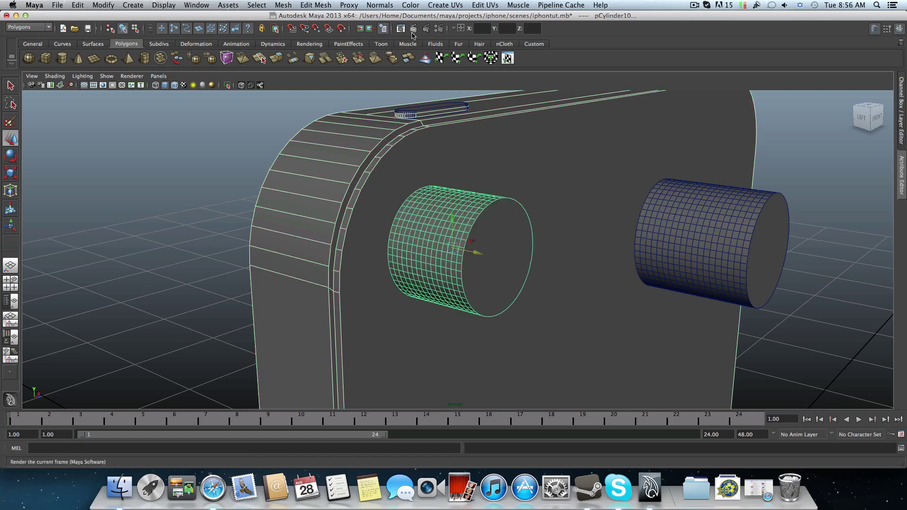
pyautogui.click(285, 5)
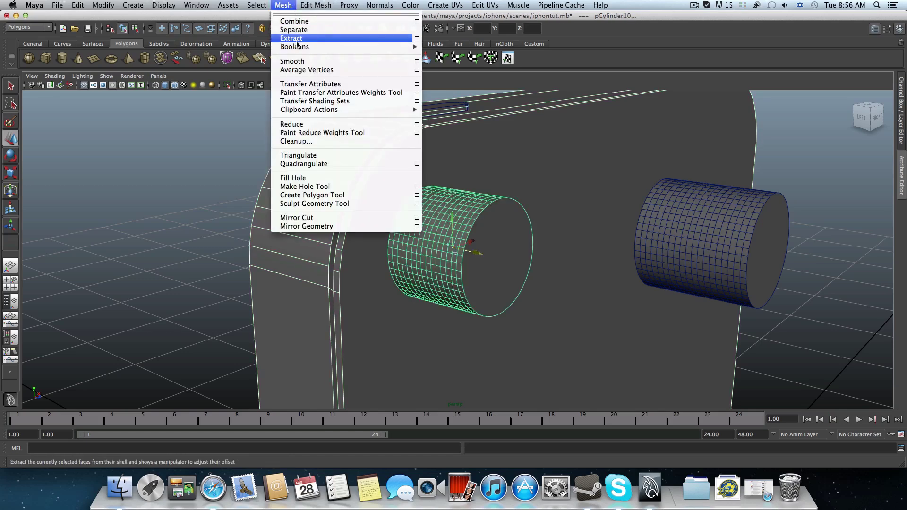
pyautogui.moveTo(321, 46)
pyautogui.click(449, 60)
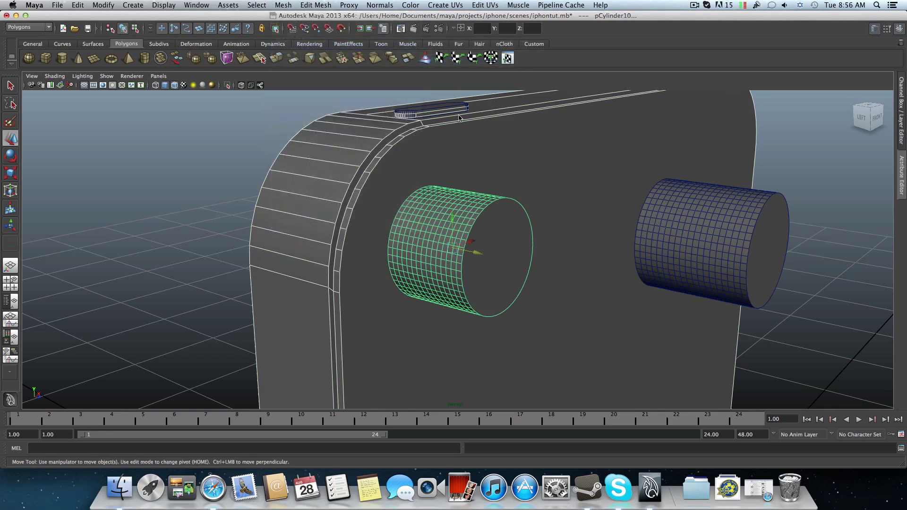
# - Select the ring of faces around the recess floor and extrude it outward to form a raised rim at the phone's back
pyautogui.keyDown('alt'); pyautogui.moveTo(499, 186); pyautogui.dragTo(431, 182); pyautogui.keyUp('alt')
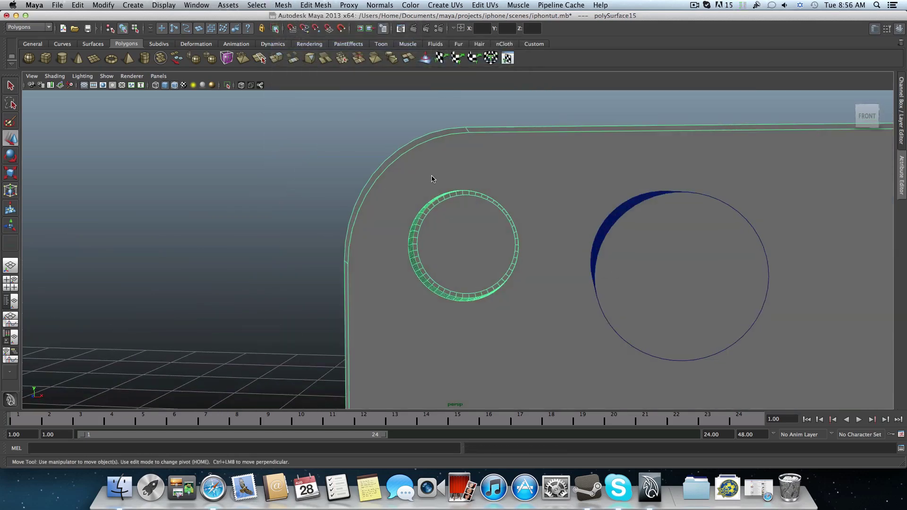
pyautogui.keyDown('alt'); pyautogui.moveTo(431, 183); pyautogui.dragTo(482, 176, button='right'); pyautogui.keyUp('alt')
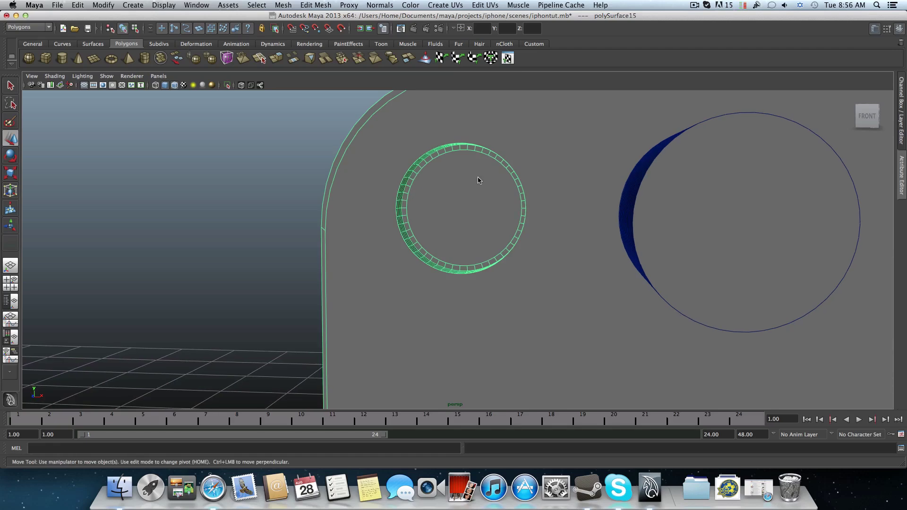
pyautogui.keyDown('alt'); pyautogui.moveTo(478, 180); pyautogui.dragTo(496, 184); pyautogui.keyUp('alt')
pyautogui.rightClick(509, 174)
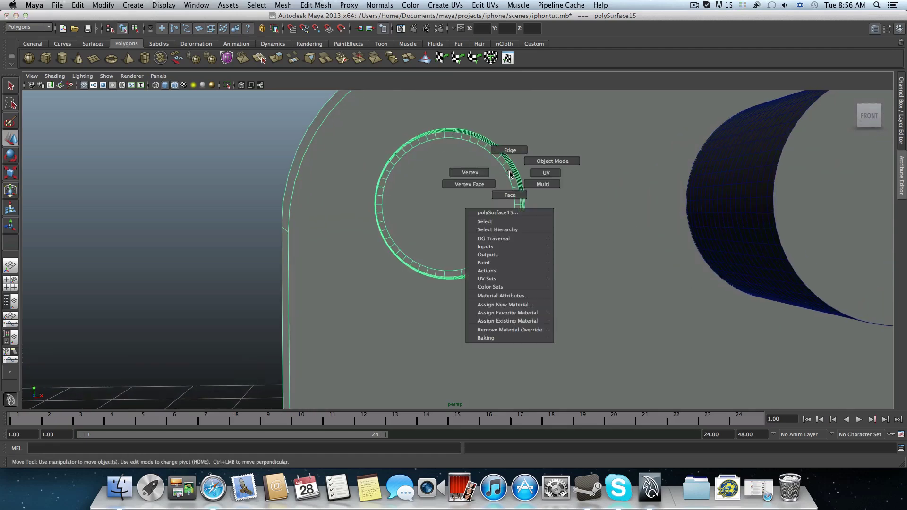
pyautogui.click(510, 194)
pyautogui.click(509, 175)
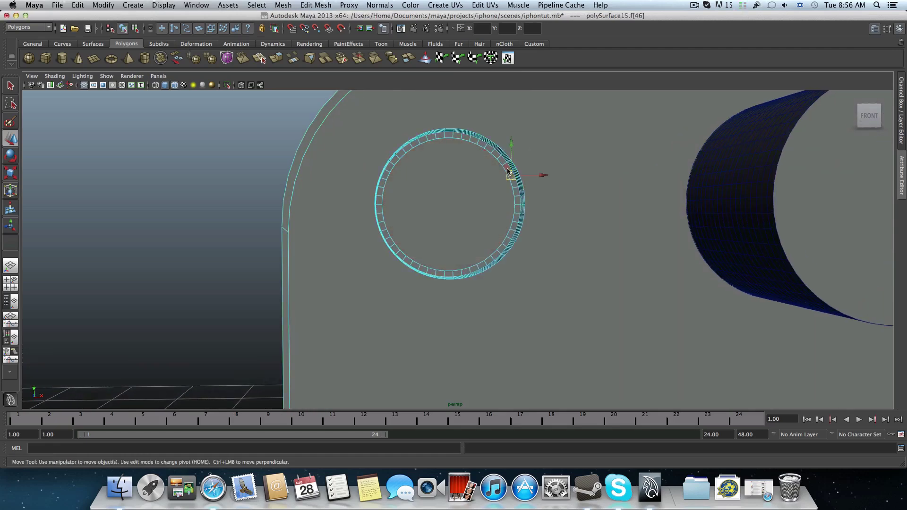
pyautogui.doubleClick(506, 172)
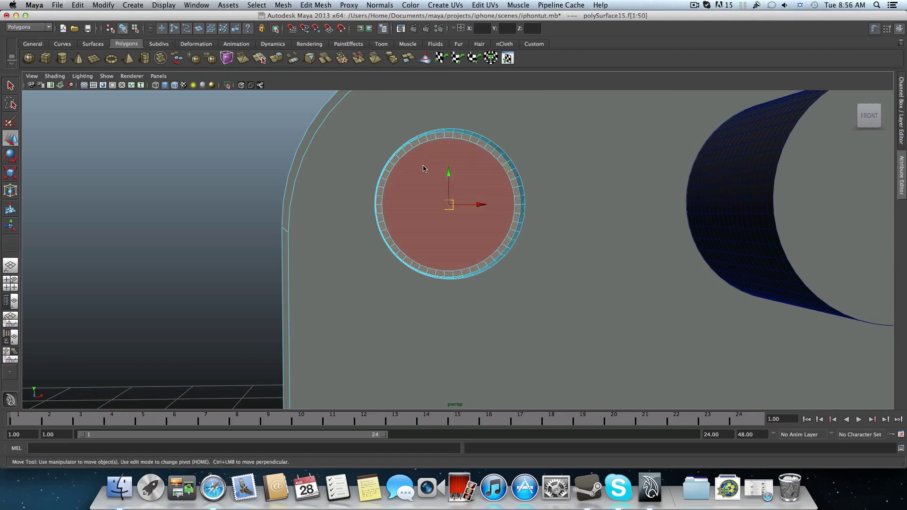
pyautogui.moveTo(423, 168)
pyautogui.keyDown('alt'); pyautogui.mouseDown()
pyautogui.moveTo(478, 172)
pyautogui.moveTo(434, 183)
pyautogui.moveTo(423, 172)
pyautogui.mouseUp(); pyautogui.keyUp('alt')
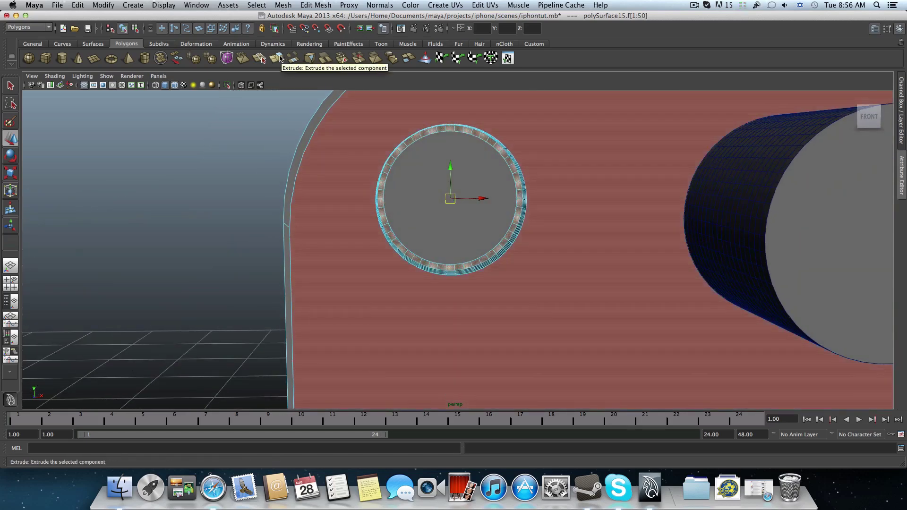
pyautogui.click(279, 57)
pyautogui.keyDown('alt'); pyautogui.moveTo(444, 191); pyautogui.dragTo(487, 201); pyautogui.keyUp('alt')
pyautogui.press('F8')
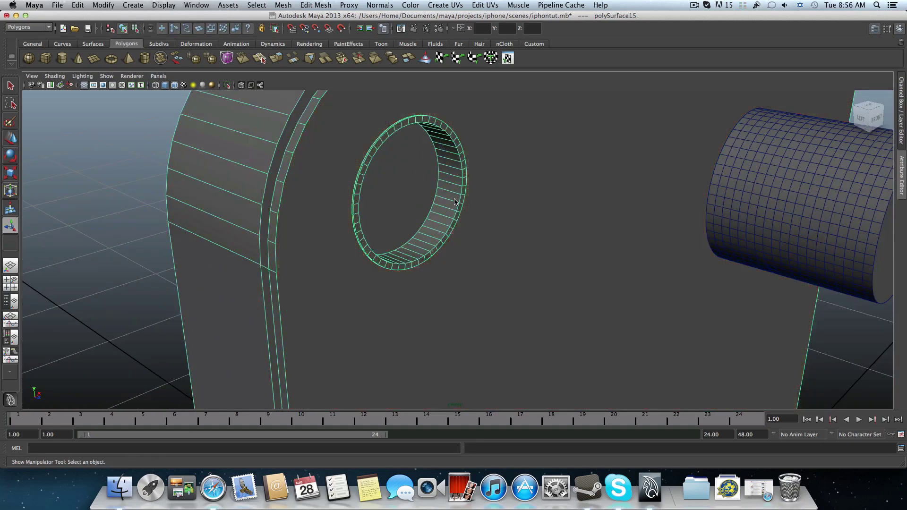
pyautogui.scroll(2, 453, 204)
pyautogui.keyDown('shift'); pyautogui.rightClick(443, 204); pyautogui.keyUp('shift')
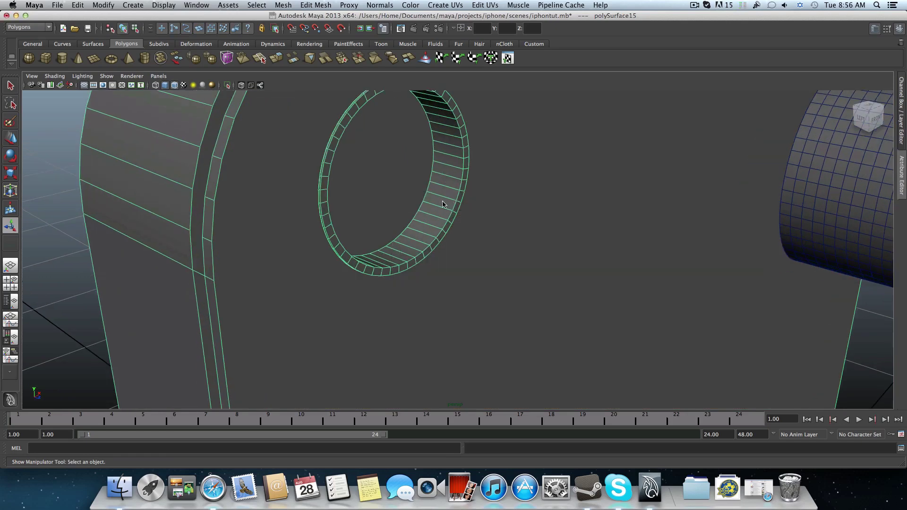
pyautogui.keyDown('shift'); pyautogui.rightClick(442, 204); pyautogui.keyUp('shift')
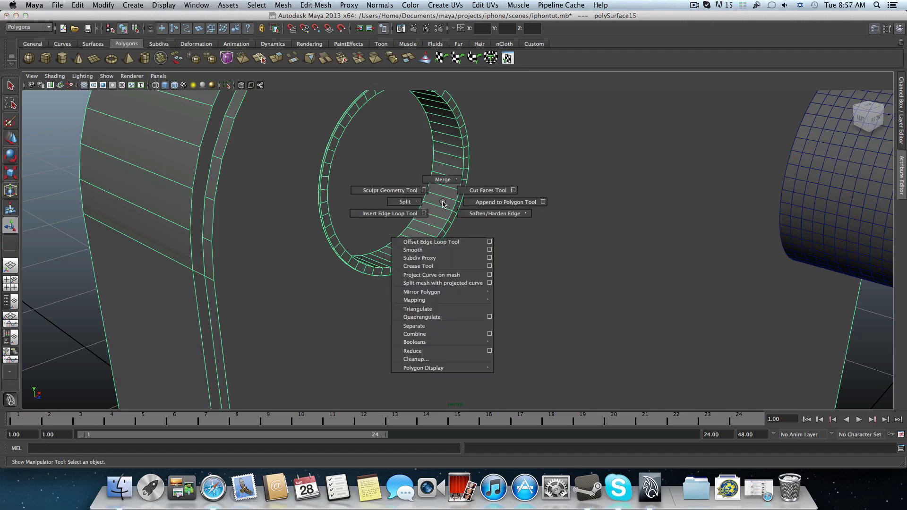
pyautogui.keyDown('shift'); pyautogui.moveTo(443, 202); pyautogui.dragTo(403, 218, button='right'); pyautogui.keyUp('shift')
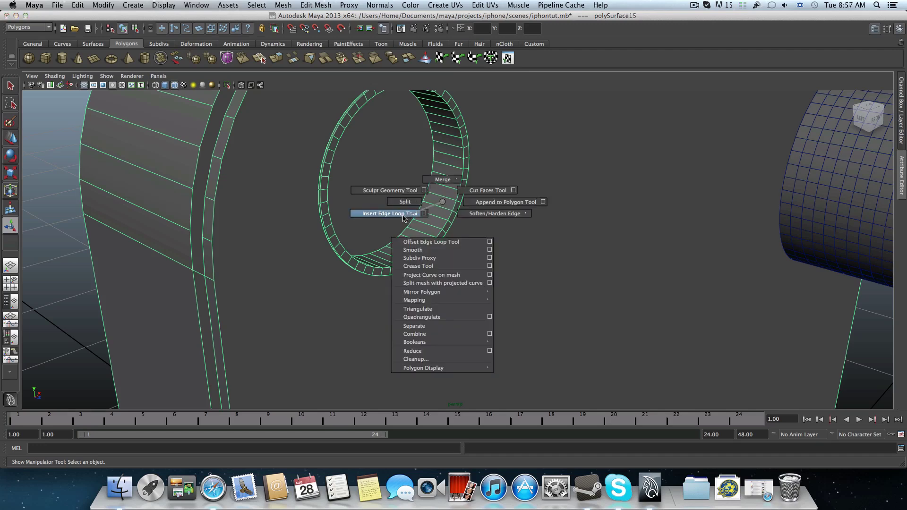
pyautogui.keyDown('shift'); pyautogui.moveTo(434, 213); pyautogui.dragTo(446, 205, button='right'); pyautogui.keyUp('shift')
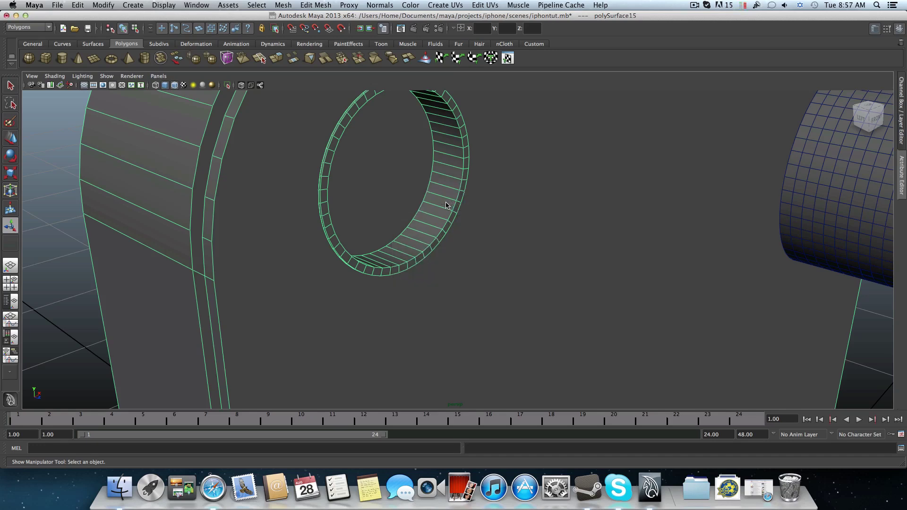
# - Select a depth-wise edge on the recess's inner wall and split its edge ring to add an edge loop midway along the wall
pyautogui.rightClick(445, 201)
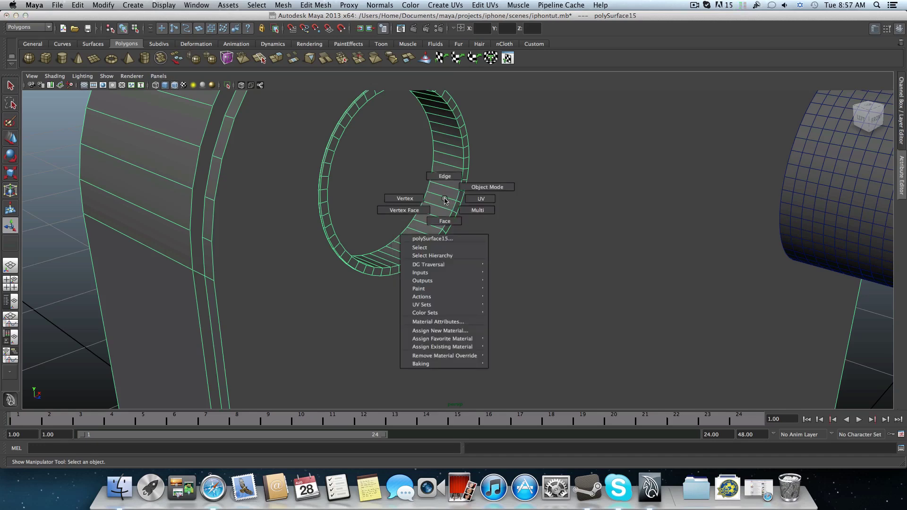
pyautogui.moveTo(444, 201); pyautogui.dragTo(444, 184, button='right')
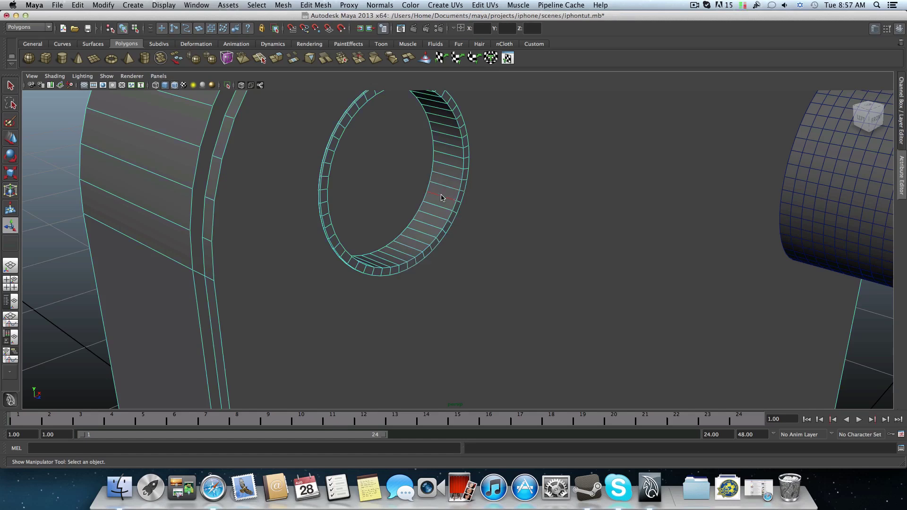
pyautogui.click(442, 198)
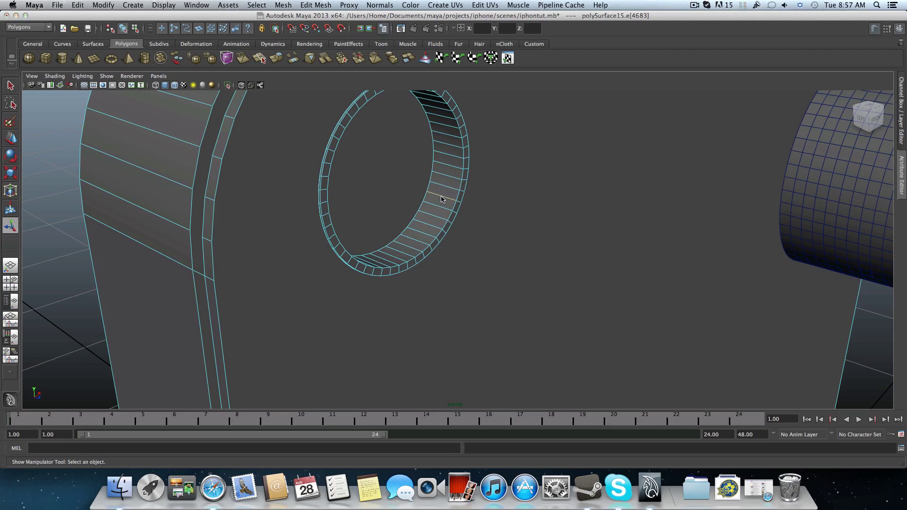
pyautogui.moveTo(441, 199)
pyautogui.keyDown('shift'); pyautogui.mouseDown(button='right')
pyautogui.moveTo(391, 212)
pyautogui.moveTo(443, 190)
pyautogui.moveTo(429, 197)
pyautogui.moveTo(468, 203)
pyautogui.moveTo(416, 204)
pyautogui.moveTo(447, 193)
pyautogui.mouseUp(button='right'); pyautogui.keyUp('shift')
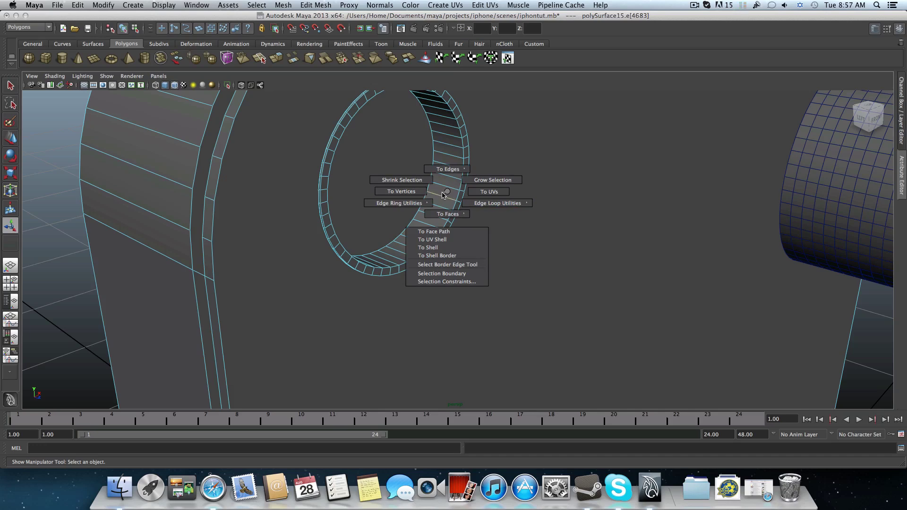
pyautogui.keyDown('shift'); pyautogui.moveTo(443, 195); pyautogui.dragTo(472, 210, button='right'); pyautogui.keyUp('shift')
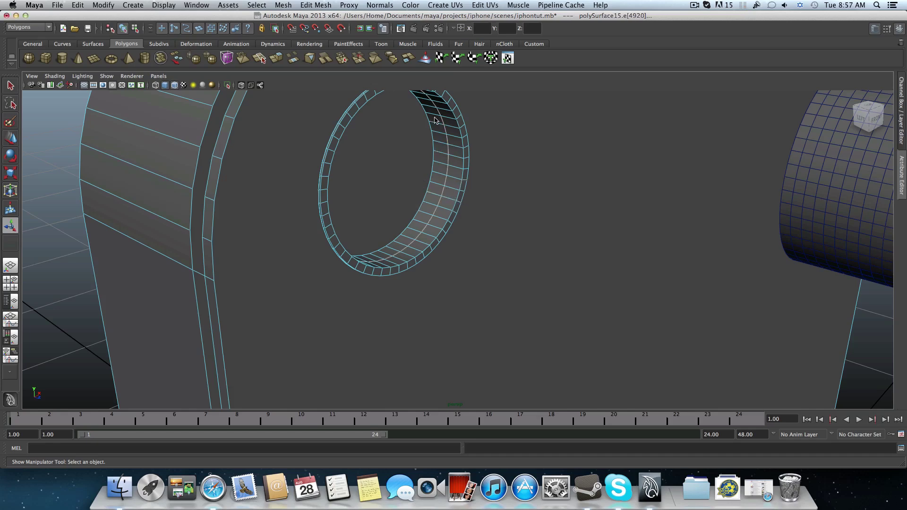
# - Split the edge rings on both halves of the recess wall to add one more edge loop to each half
pyautogui.keyDown('alt'); pyautogui.moveTo(429, 209); pyautogui.dragTo(419, 215); pyautogui.keyUp('alt')
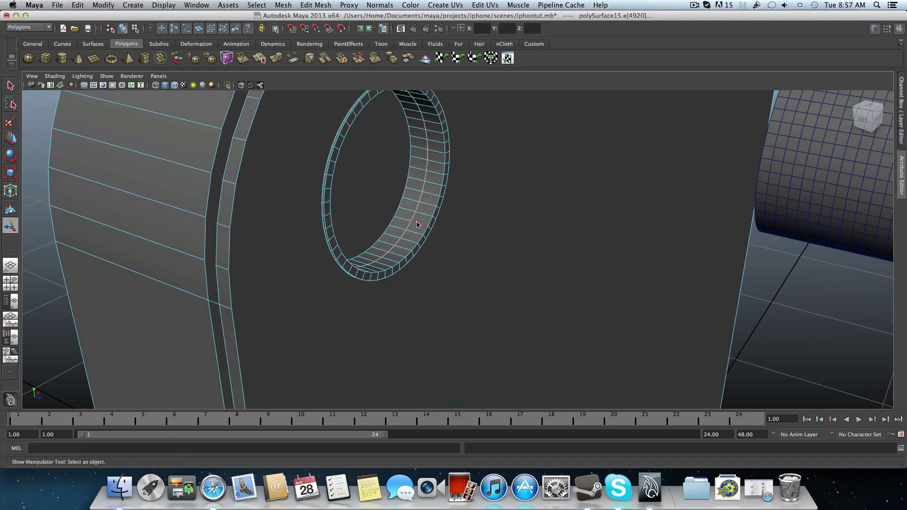
pyautogui.click(417, 224)
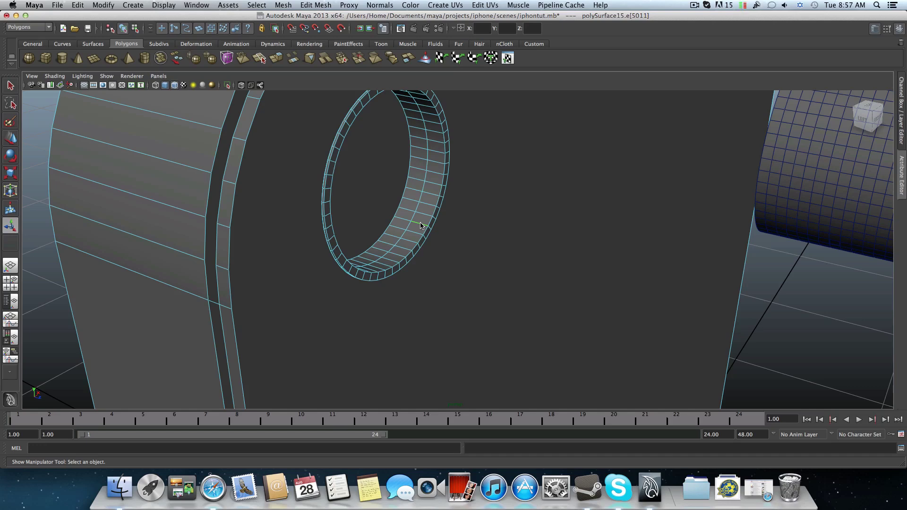
pyautogui.keyDown('shift'); pyautogui.rightClick(421, 225); pyautogui.keyUp('shift')
pyautogui.keyDown('shift'); pyautogui.moveTo(418, 225); pyautogui.dragTo(440, 245, button='right'); pyautogui.keyUp('shift')
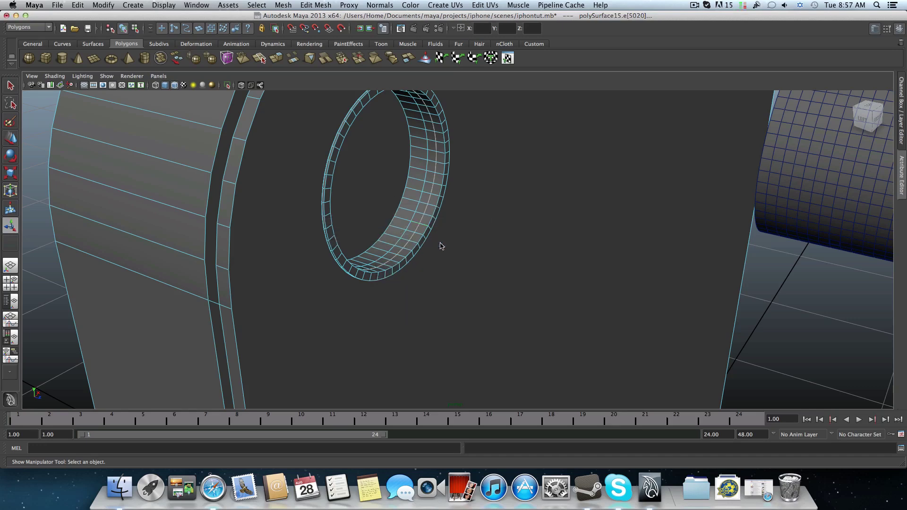
pyautogui.click(407, 211)
pyautogui.keyDown('shift'); pyautogui.moveTo(406, 210); pyautogui.dragTo(412, 230, button='right'); pyautogui.keyUp('shift')
pyautogui.keyDown('alt'); pyautogui.moveTo(419, 213); pyautogui.dragTo(402, 177); pyautogui.keyUp('alt')
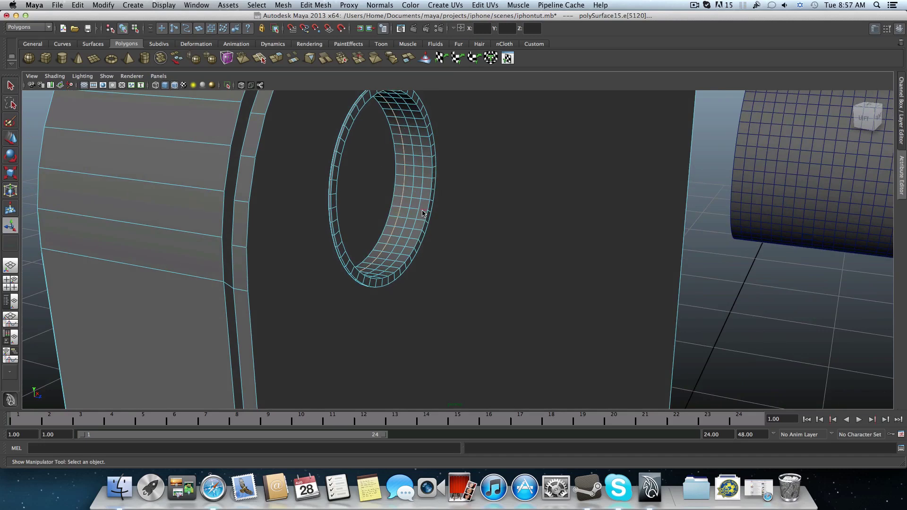
# - Extrude the deepest loop of faces on the recess wall toward the center, forming an annular floor around a smaller central opening
pyautogui.keyDown('shift'); pyautogui.moveTo(397, 211); pyautogui.dragTo(395, 236, button='right'); pyautogui.keyUp('shift')
pyautogui.click(392, 228)
pyautogui.keyDown('shift'); pyautogui.doubleClick(392, 221); pyautogui.keyUp('shift')
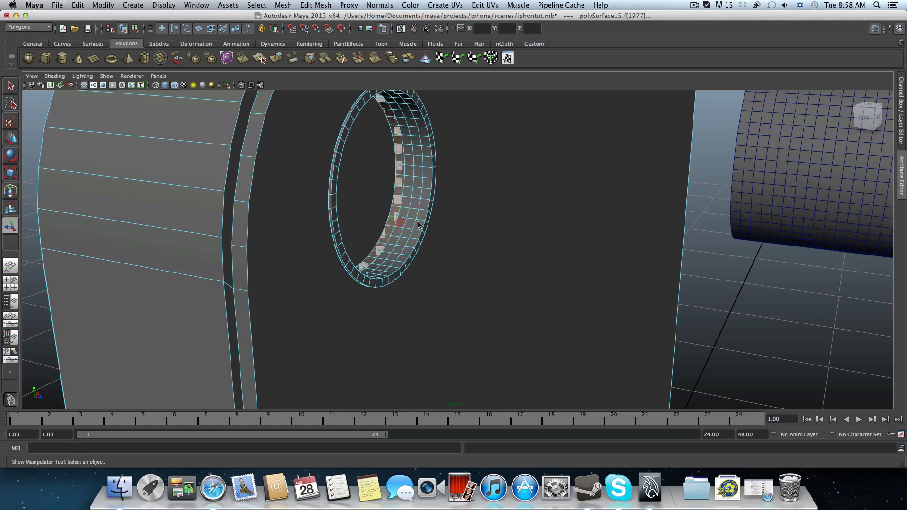
pyautogui.keyDown('alt'); pyautogui.moveTo(416, 221); pyautogui.dragTo(382, 213); pyautogui.keyUp('alt')
pyautogui.click(279, 60)
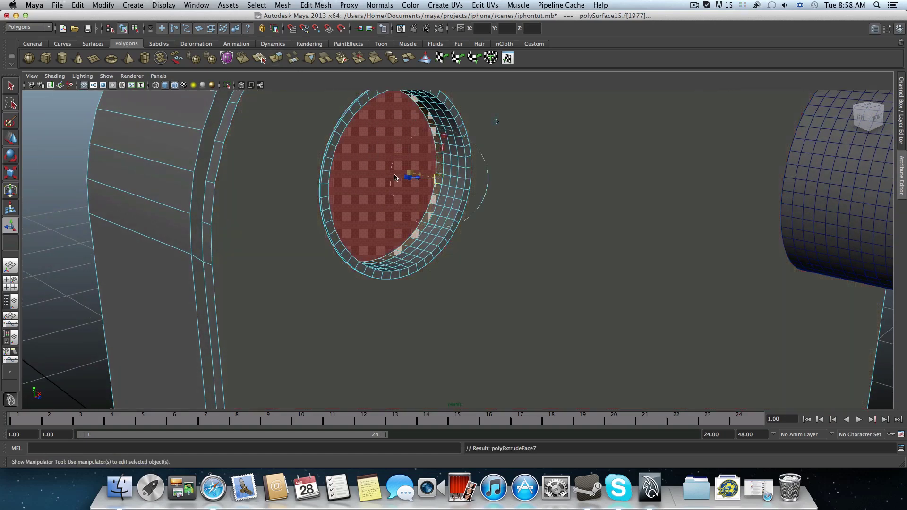
pyautogui.moveTo(415, 187)
pyautogui.keyDown('alt'); pyautogui.mouseDown()
pyautogui.moveTo(465, 197)
pyautogui.moveTo(420, 187)
pyautogui.mouseUp(); pyautogui.keyUp('alt')
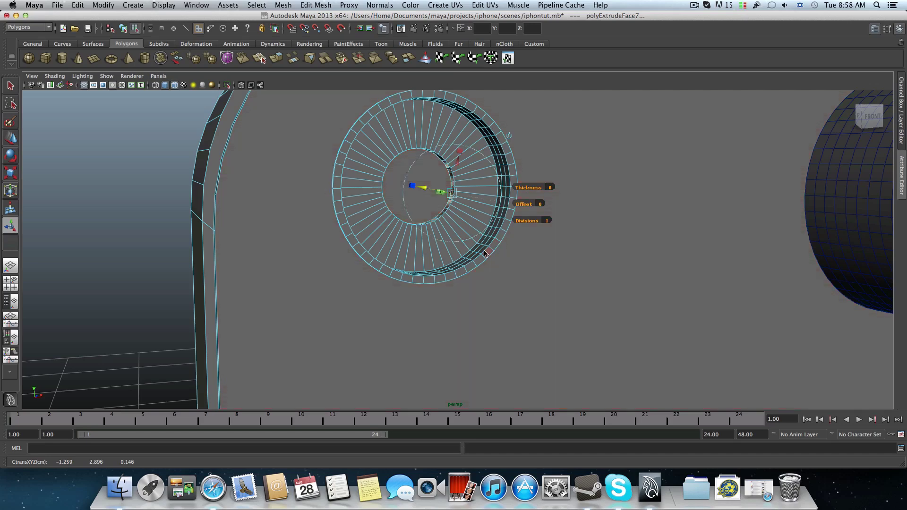
pyautogui.keyDown('alt'); pyautogui.moveTo(485, 252); pyautogui.dragTo(508, 261); pyautogui.keyUp('alt')
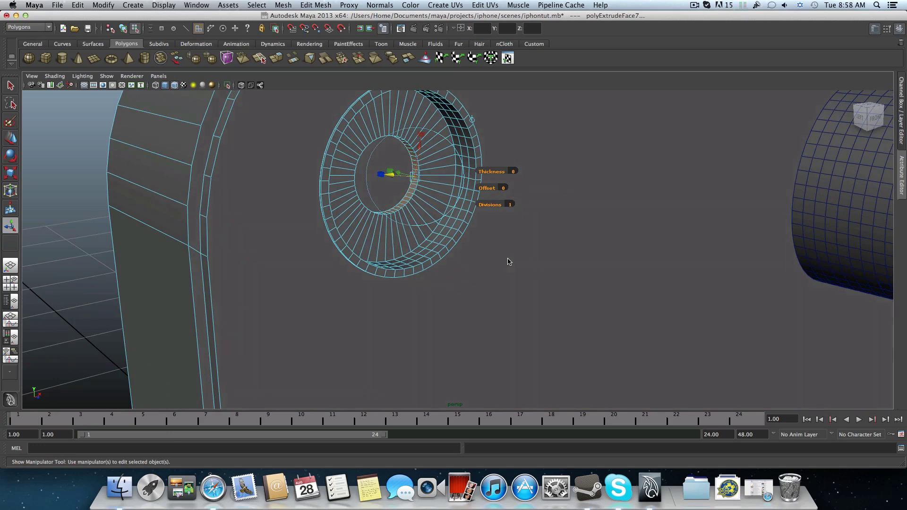
pyautogui.keyDown('alt'); pyautogui.moveTo(403, 202); pyautogui.dragTo(372, 197); pyautogui.keyUp('alt')
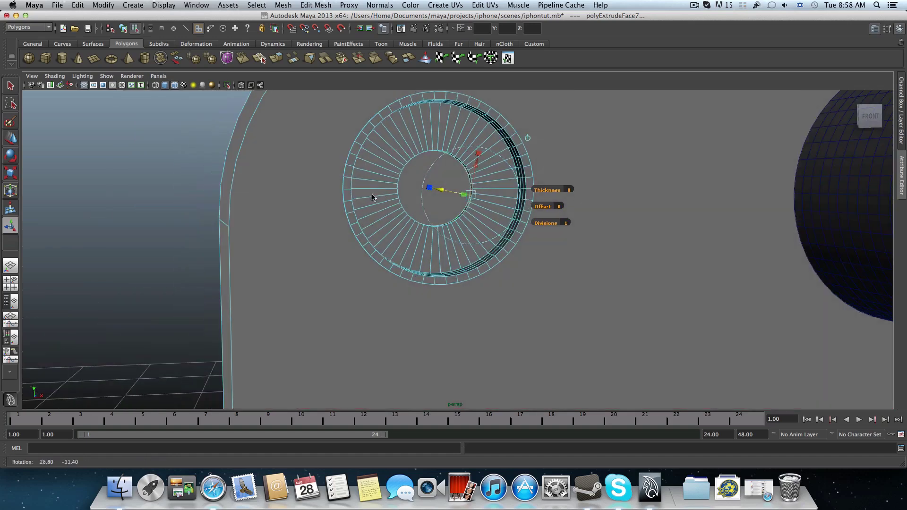
pyautogui.moveTo(437, 188); pyautogui.dragTo(458, 206)
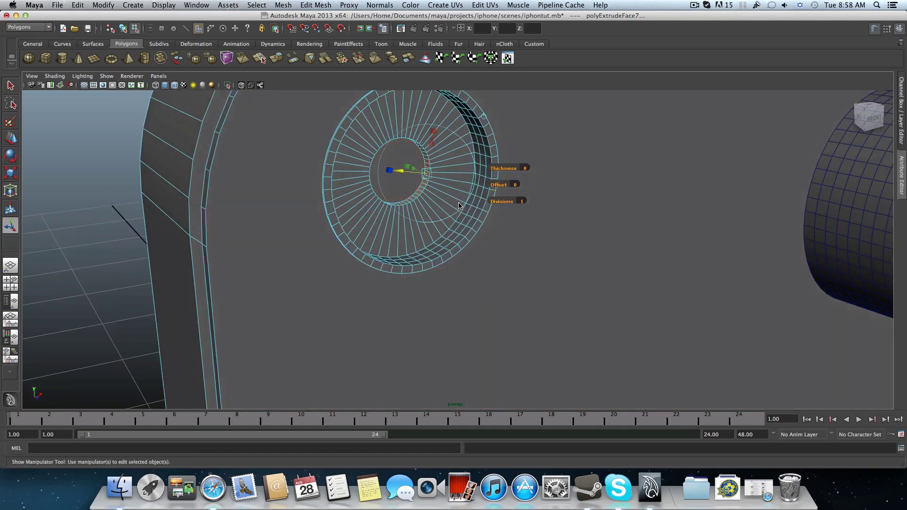
pyautogui.press('F8')
# - Select the spare cylinder beside the recess and scale it down uniformly to roughly the size of the recess's central opening
pyautogui.scroll(-3, 504, 217)
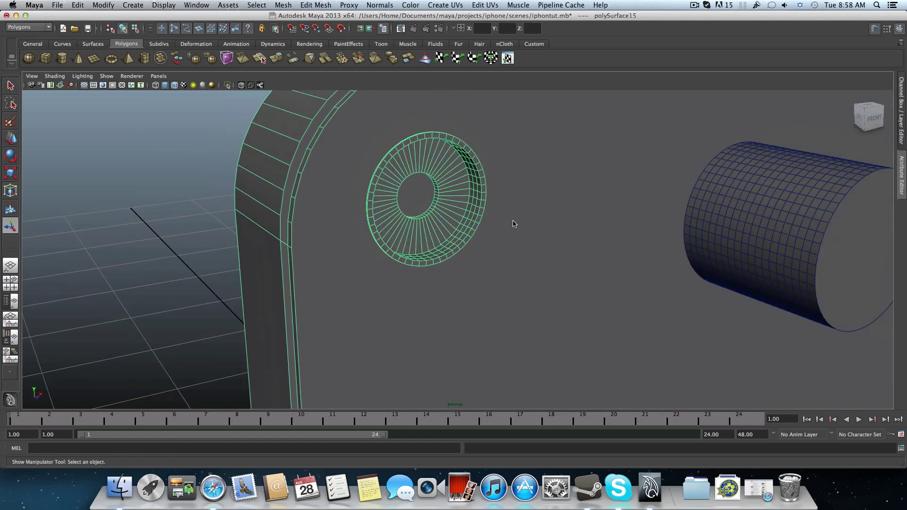
pyautogui.click(780, 211)
pyautogui.keyDown('alt'); pyautogui.moveTo(816, 257); pyautogui.dragTo(671, 242); pyautogui.keyUp('alt')
pyautogui.click(11, 174)
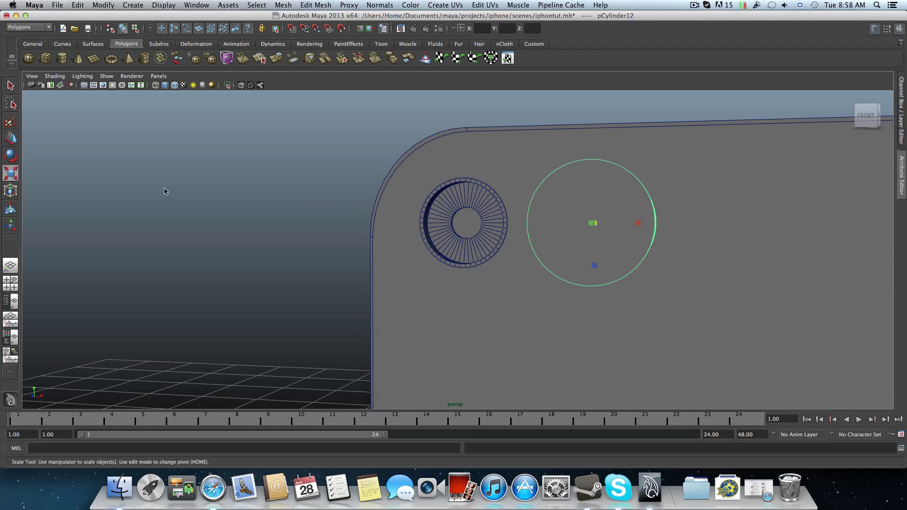
pyautogui.keyDown('alt'); pyautogui.moveTo(612, 224); pyautogui.dragTo(491, 244); pyautogui.keyUp('alt')
pyautogui.keyDown('alt'); pyautogui.moveTo(491, 244); pyautogui.dragTo(646, 240); pyautogui.keyUp('alt')
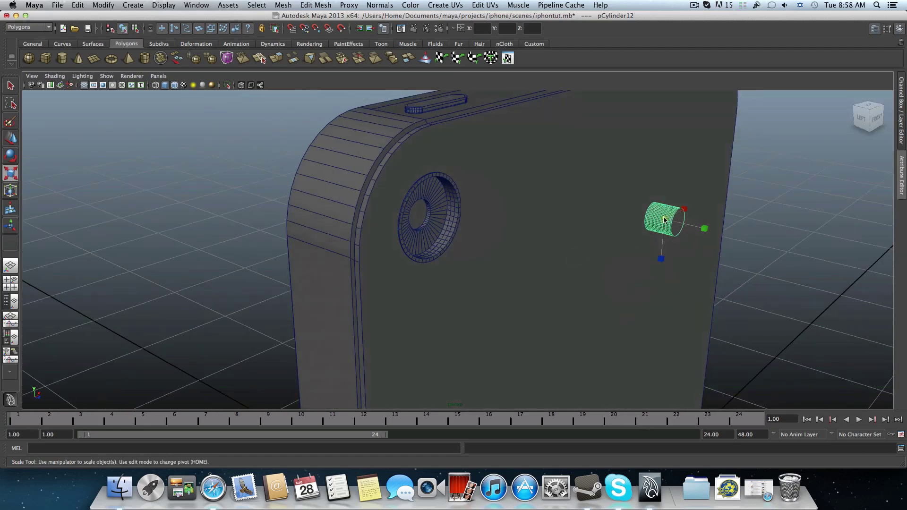
# - Move the small cylinder against the phone's back, just beside the camera recess, and select the phone's body
pyautogui.press('w')
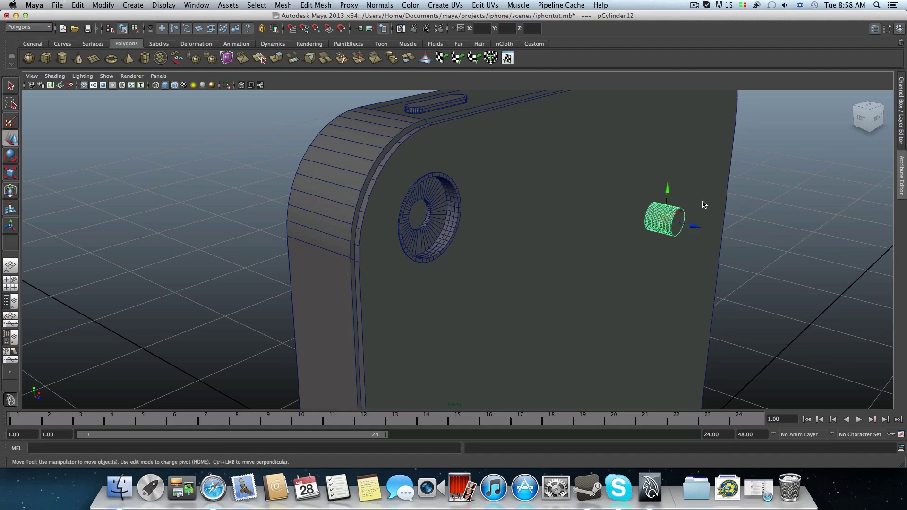
pyautogui.moveTo(696, 229); pyautogui.dragTo(453, 229)
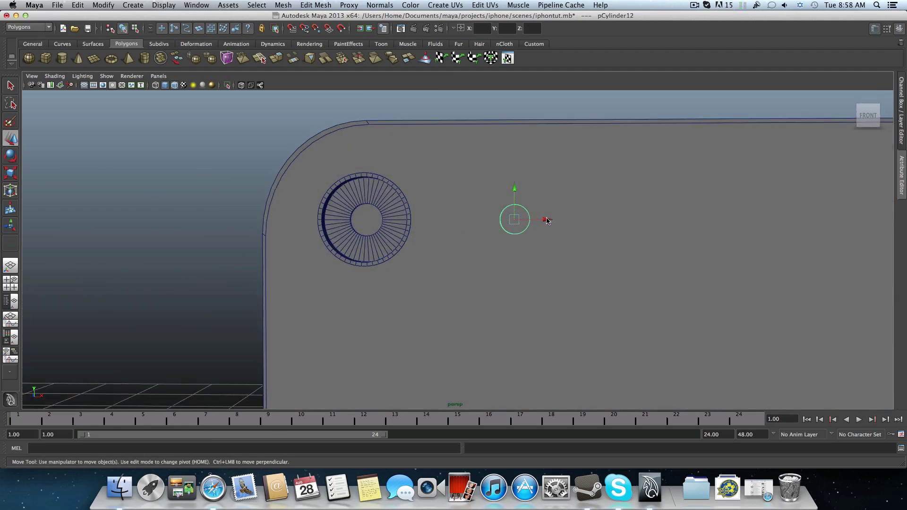
pyautogui.moveTo(546, 221); pyautogui.dragTo(505, 219)
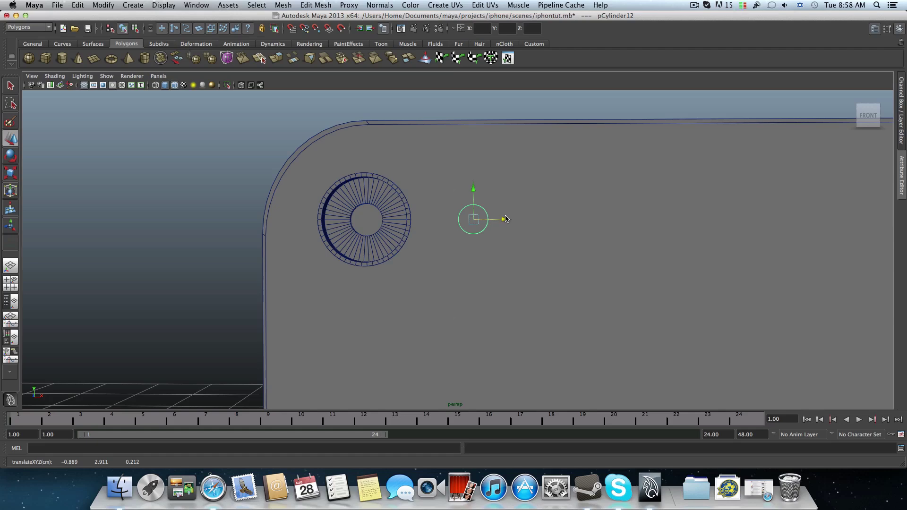
pyautogui.moveTo(505, 219); pyautogui.dragTo(543, 235)
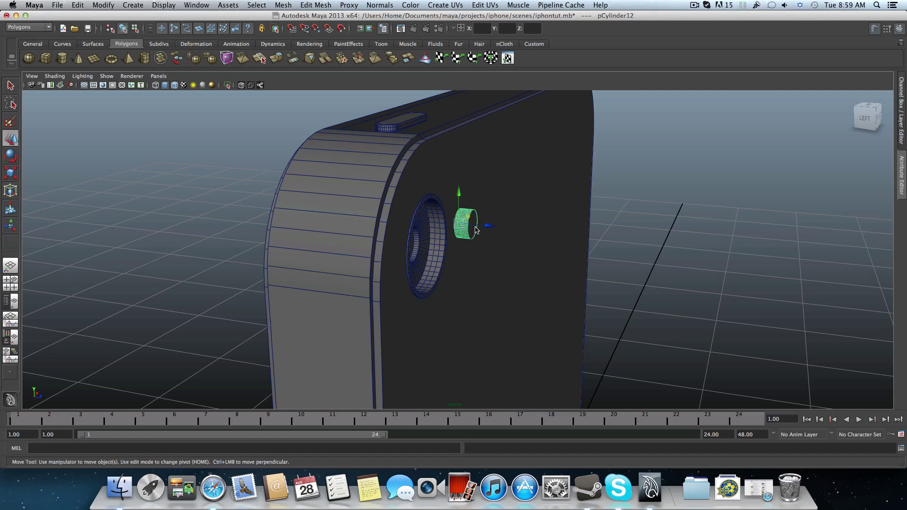
pyautogui.moveTo(483, 226); pyautogui.dragTo(529, 220)
pyautogui.scroll(5, 409, 232)
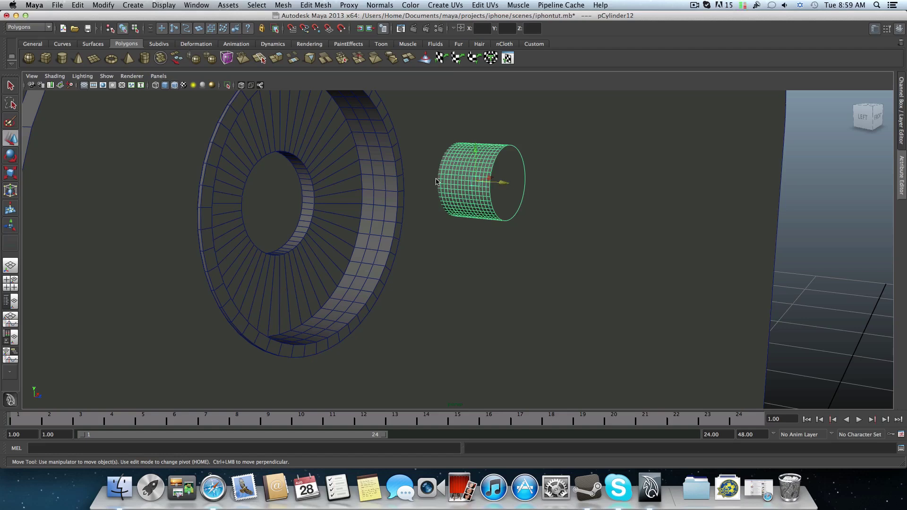
pyautogui.click(414, 173)
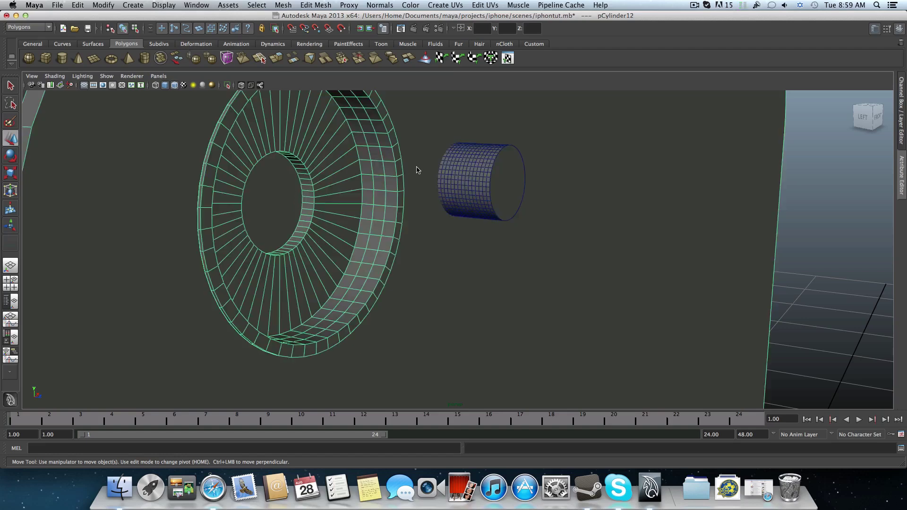
# - Try to subtract the small cylinder from the phone's body with a Boolean difference, and undo it
pyautogui.keyDown('shift'); pyautogui.click(474, 189); pyautogui.keyUp('shift')
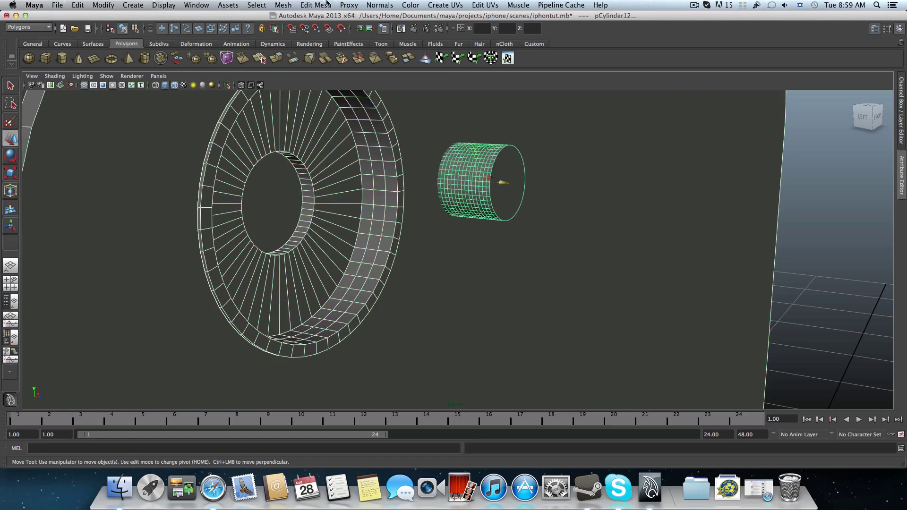
pyautogui.click(287, 6)
pyautogui.moveTo(312, 46)
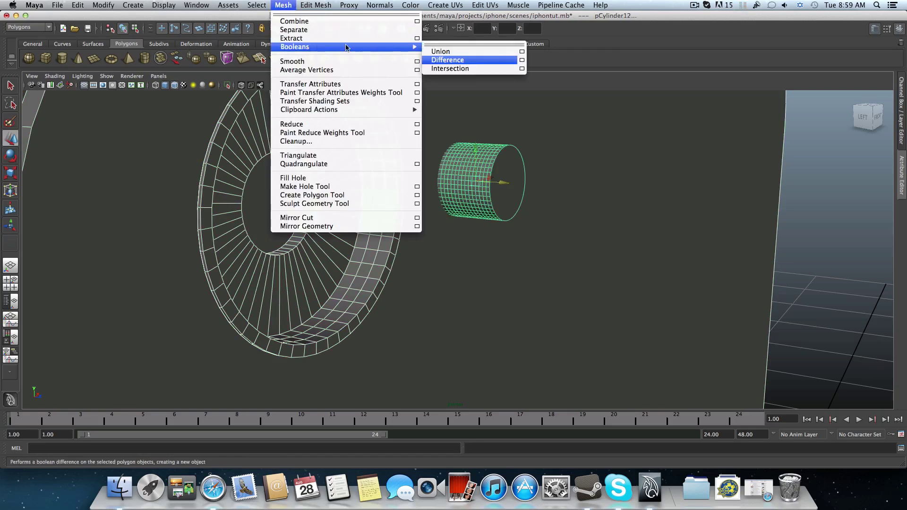
pyautogui.click(453, 60)
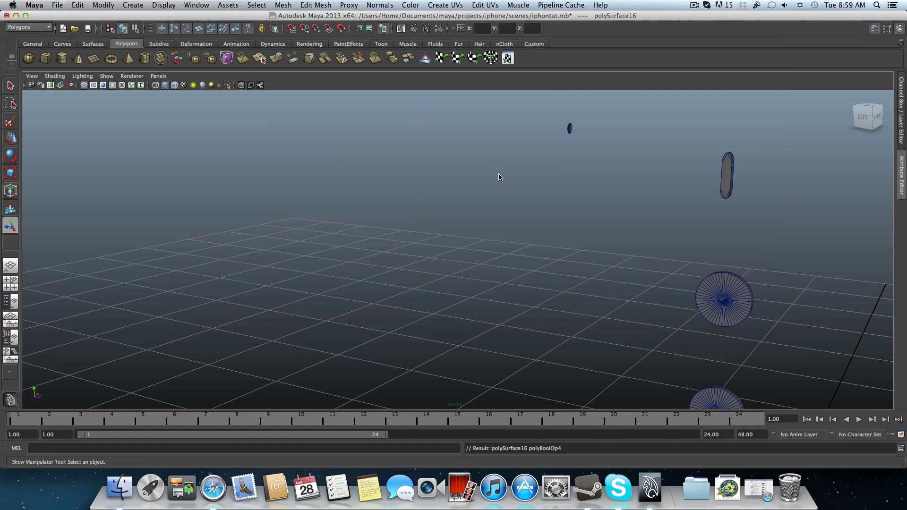
pyautogui.hotkey('ctrl', 'z')
pyautogui.click(420, 161)
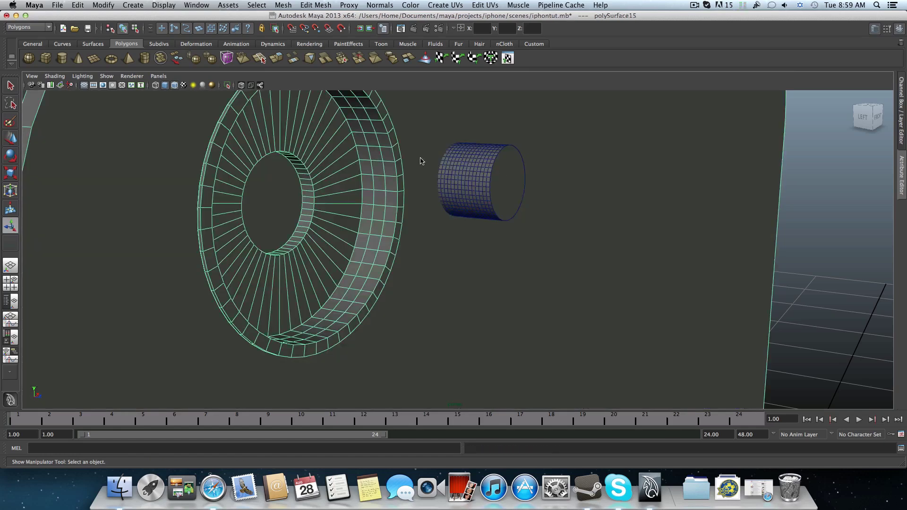
# - Move the small cylinder slightly outward from the phone's back, to about 0.256 in Z
pyautogui.click(487, 179)
pyautogui.press('w')
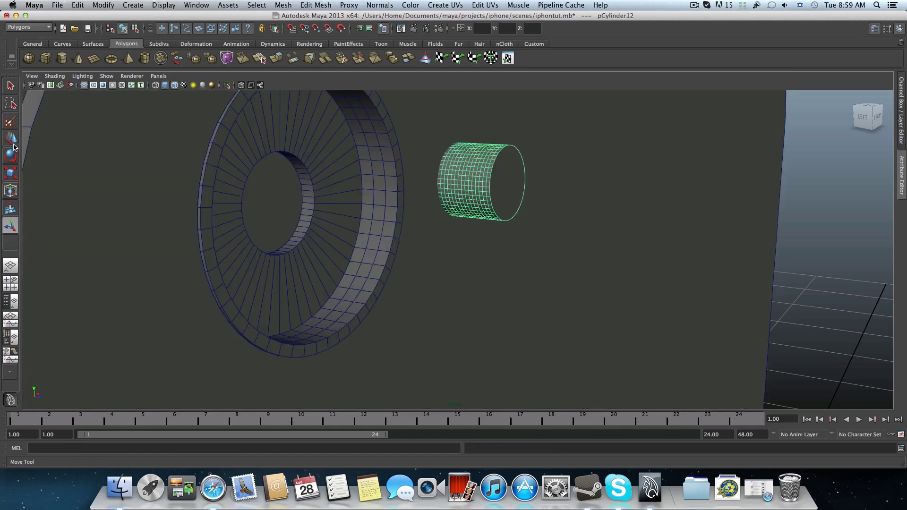
pyautogui.moveTo(502, 185); pyautogui.dragTo(508, 185)
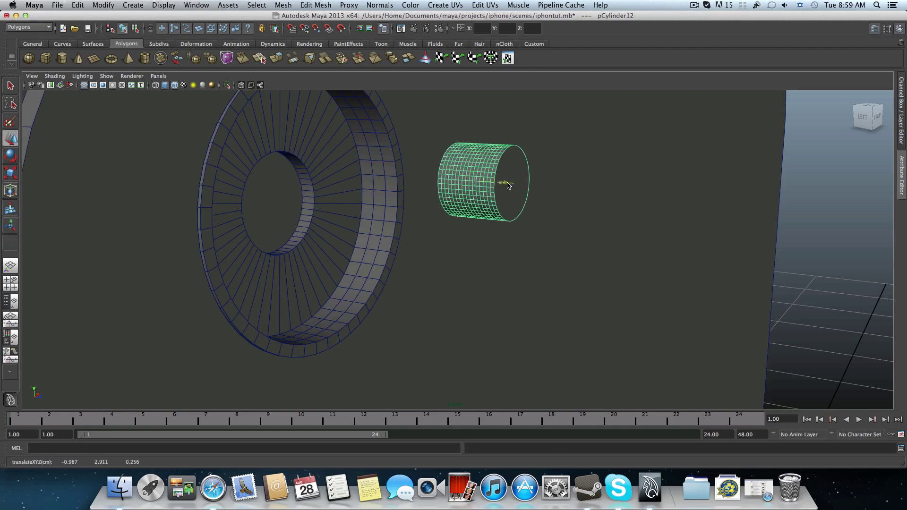
# - Retry the Boolean difference between the phone's body and the repositioned small cylinder, and undo it
pyautogui.click(416, 124)
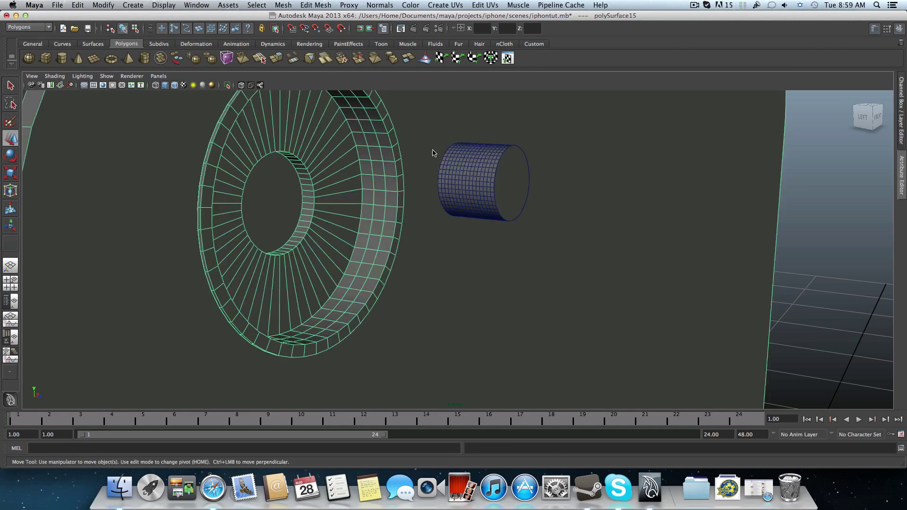
pyautogui.keyDown('shift'); pyautogui.click(476, 189); pyautogui.keyUp('shift')
pyautogui.click(284, 4)
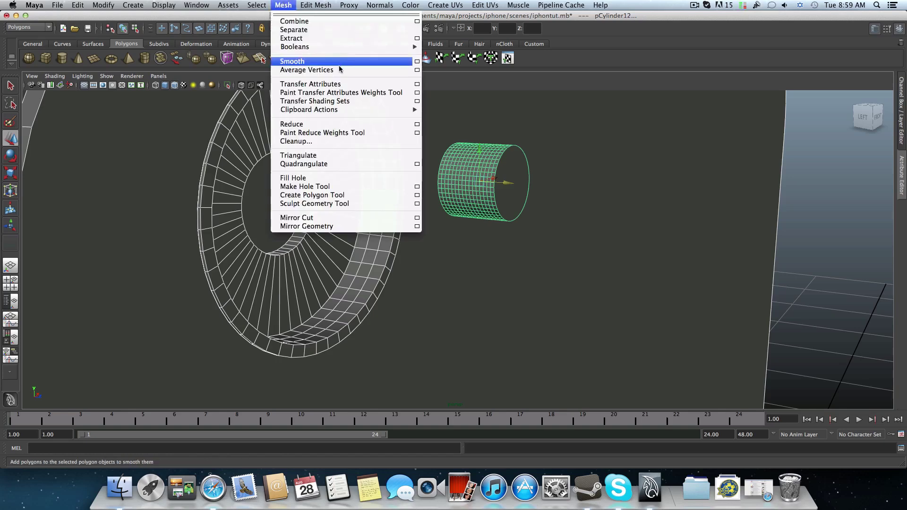
pyautogui.moveTo(338, 46)
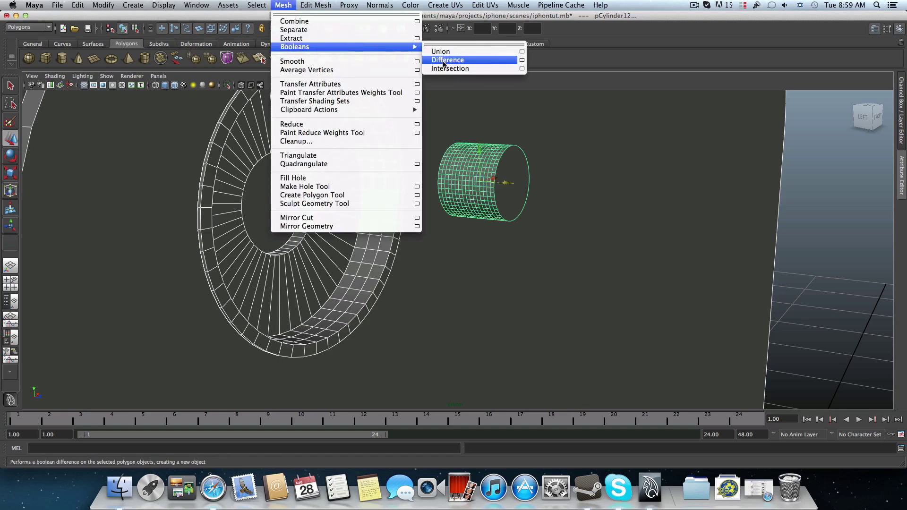
pyautogui.click(444, 58)
pyautogui.press('z')
# - Select the phone's body and delete its construction history
pyautogui.scroll(-3, 492, 189)
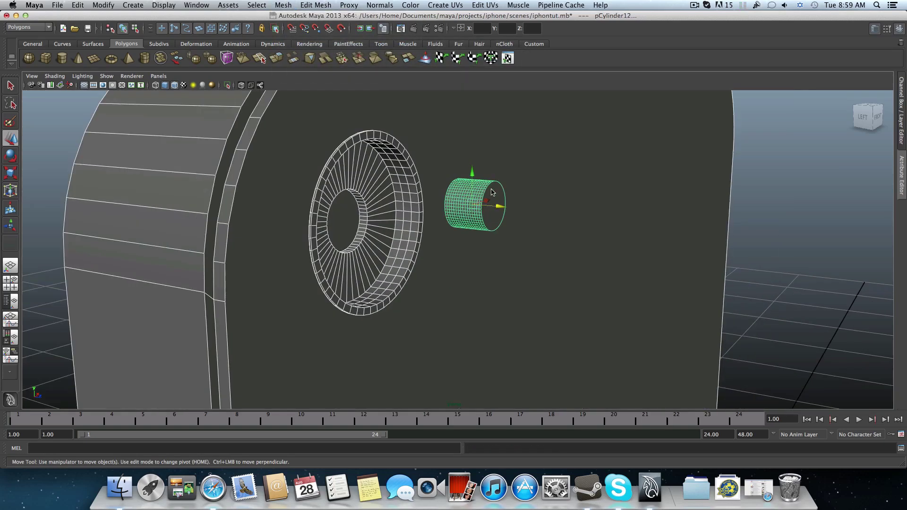
pyautogui.keyDown('alt'); pyautogui.moveTo(482, 181); pyautogui.dragTo(416, 185); pyautogui.keyUp('alt')
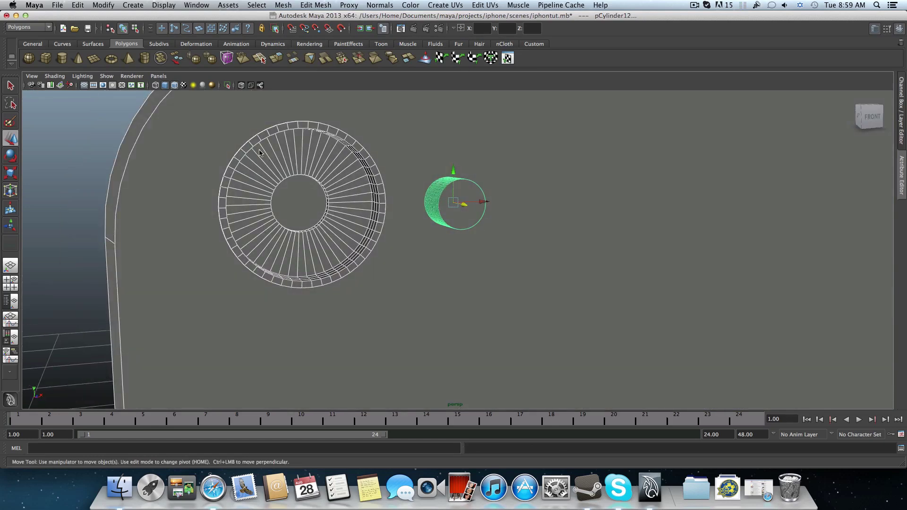
pyautogui.keyDown('alt'); pyautogui.moveTo(94, 99); pyautogui.dragTo(238, 176); pyautogui.keyUp('alt')
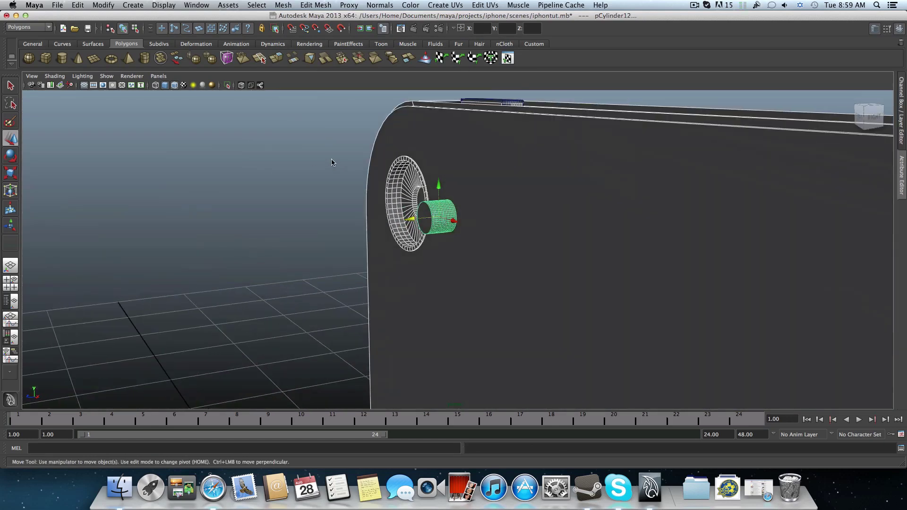
pyautogui.keyDown('alt'); pyautogui.moveTo(336, 177); pyautogui.dragTo(524, 220, button='right'); pyautogui.keyUp('alt')
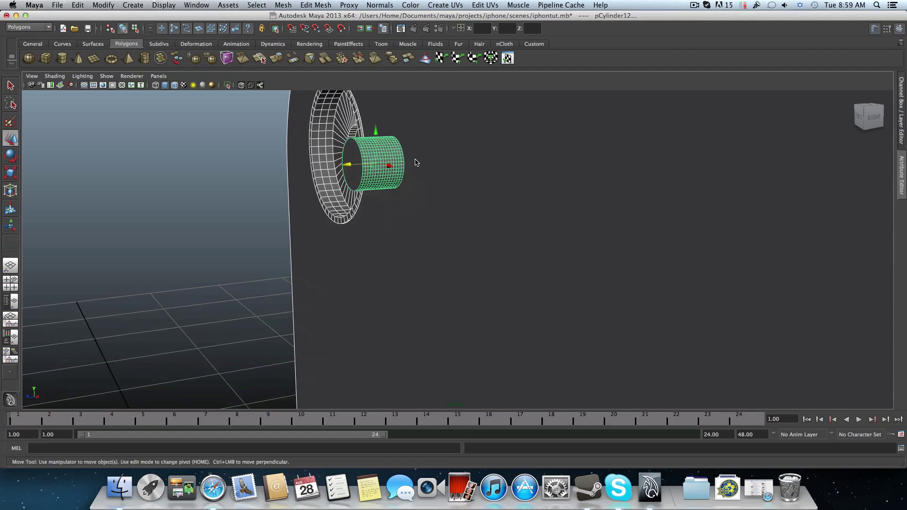
pyautogui.click(368, 175)
pyautogui.click(470, 178)
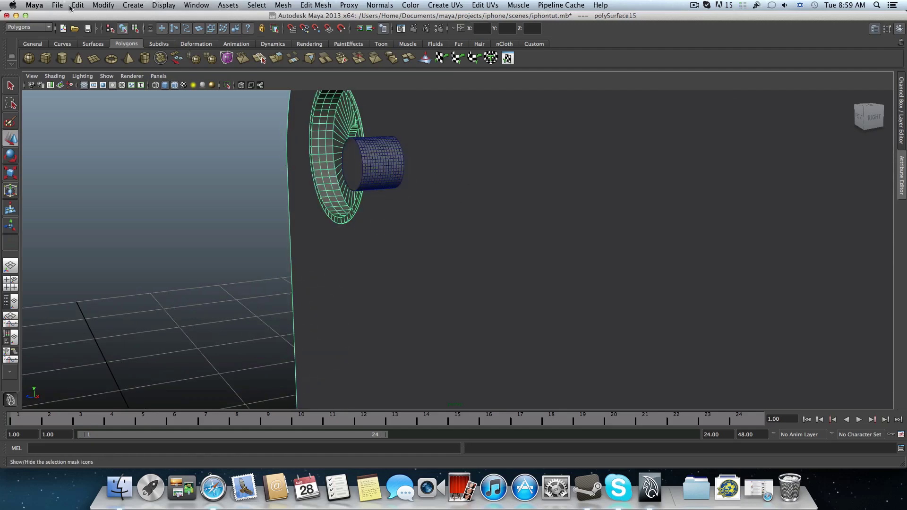
pyautogui.click(78, 6)
pyautogui.moveTo(82, 117)
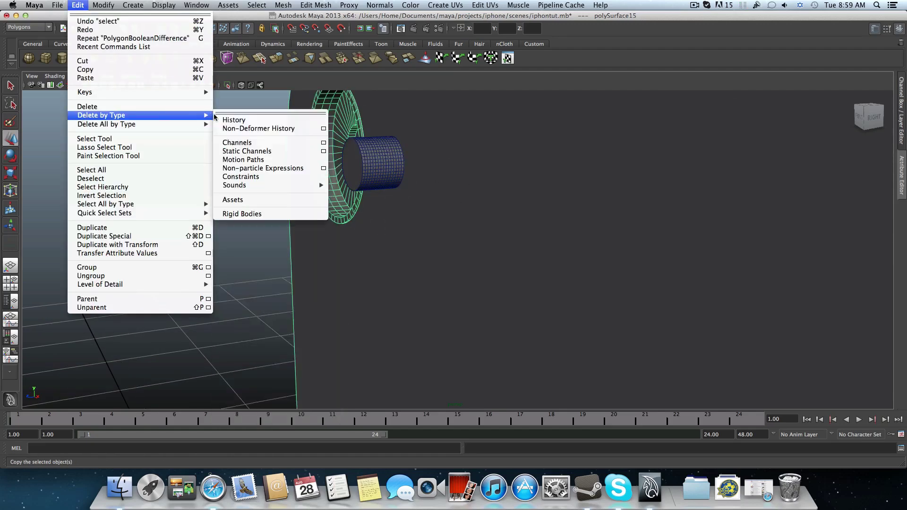
pyautogui.click(227, 119)
# - Create a new polygon cylinder with 50 axis subdivisions, 19 height subdivisions and 0 cap subdivisions
pyautogui.click(364, 160)
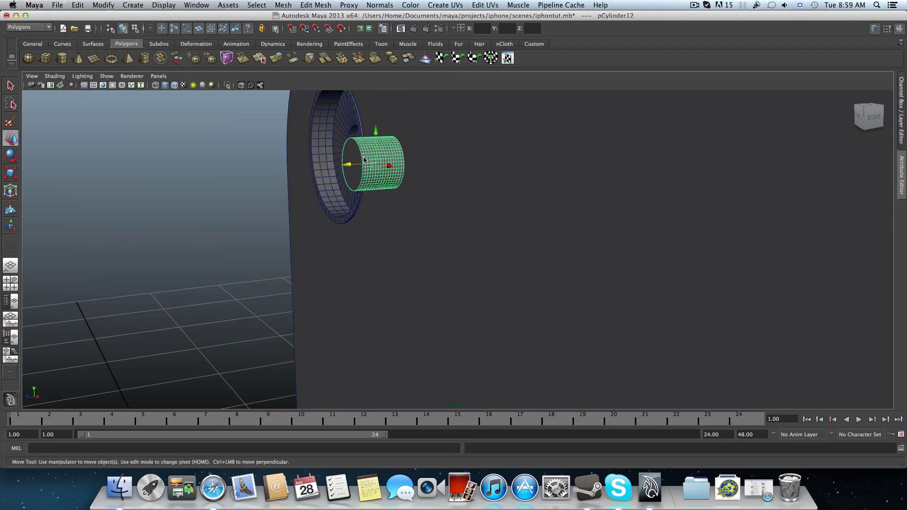
pyautogui.click(461, 156)
pyautogui.keyDown('alt'); pyautogui.moveTo(481, 184); pyautogui.dragTo(150, 134); pyautogui.keyUp('alt')
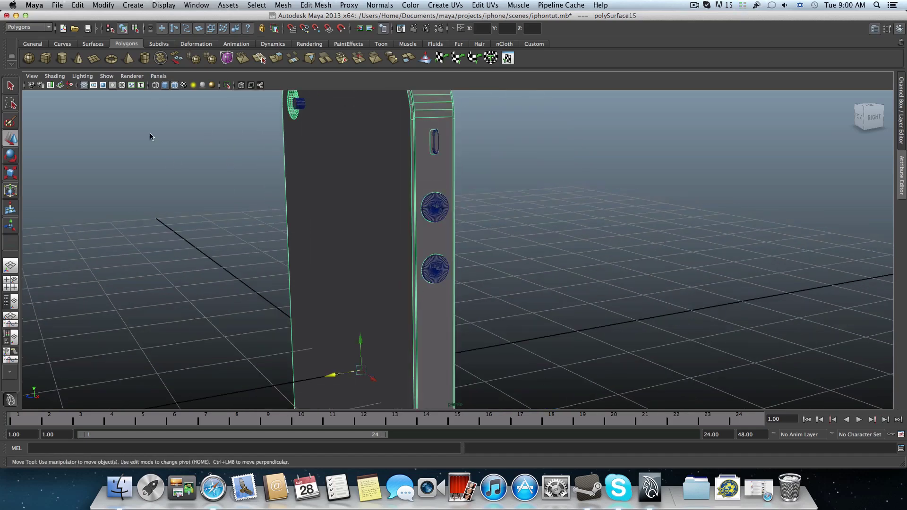
pyautogui.click(63, 57)
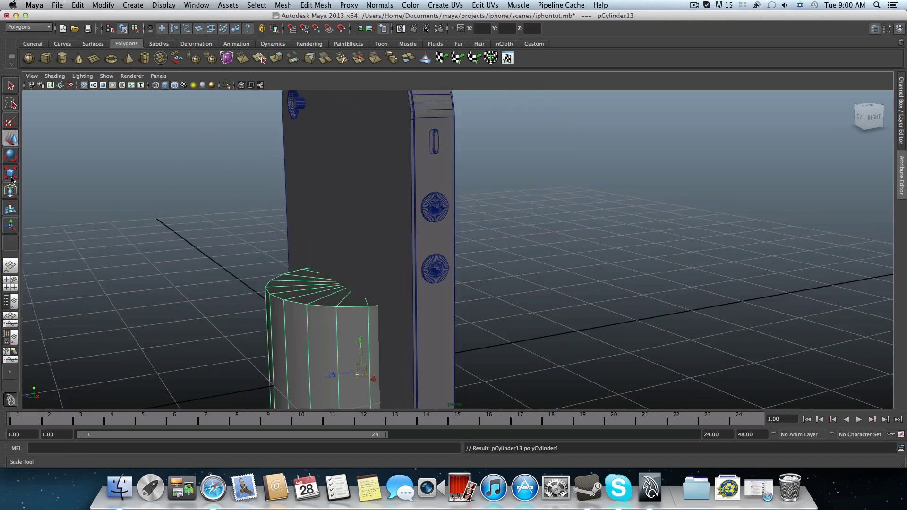
pyautogui.press('r')
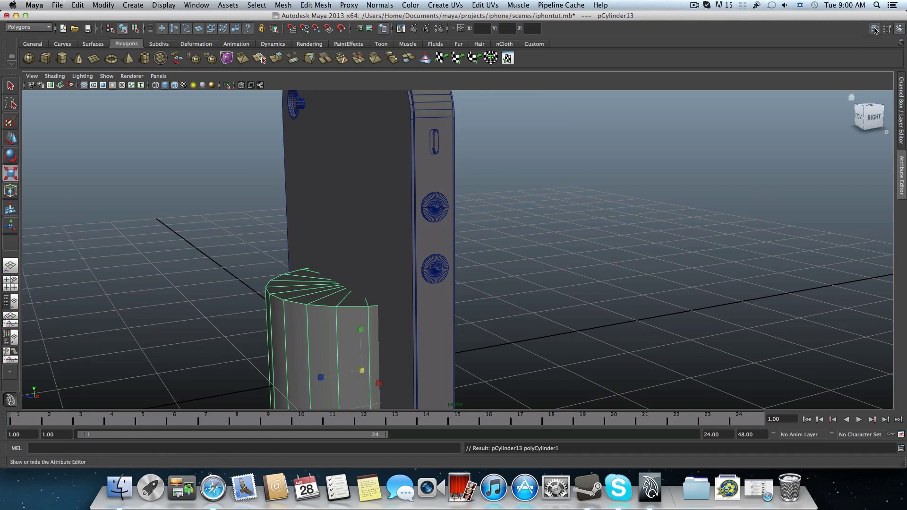
pyautogui.click(898, 28)
pyautogui.click(874, 28)
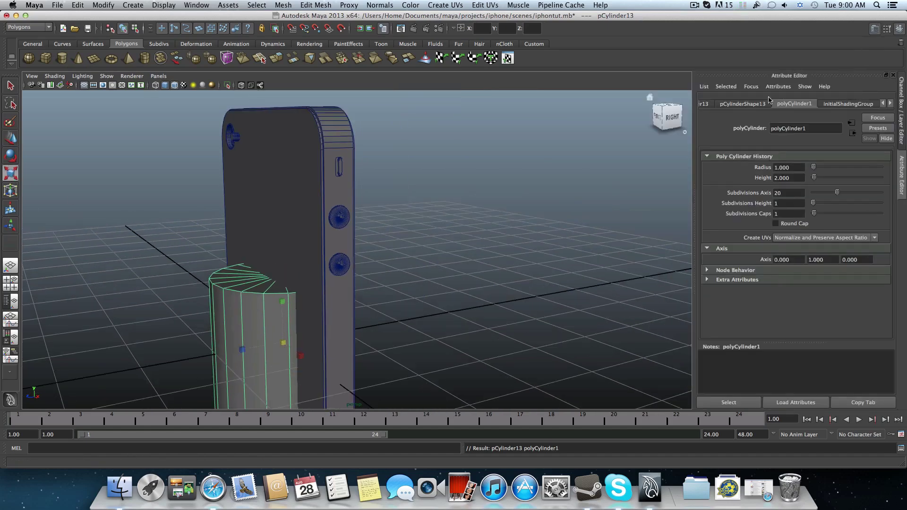
pyautogui.moveTo(836, 193); pyautogui.dragTo(881, 193)
pyautogui.moveTo(814, 205)
pyautogui.mouseDown()
pyautogui.moveTo(838, 204)
pyautogui.moveTo(809, 215)
pyautogui.mouseUp()
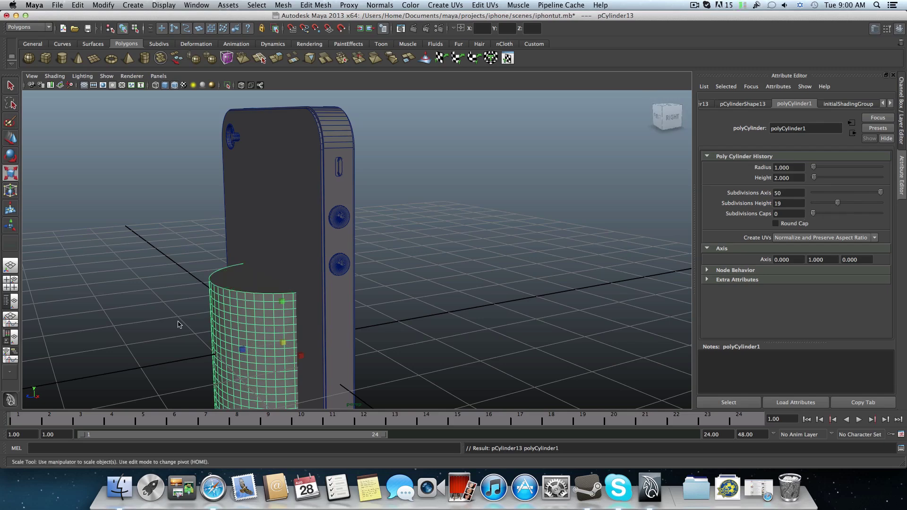
# - Rotate the new cylinder to exactly 90 degrees in X so that its caps face the phone's back
pyautogui.press('e')
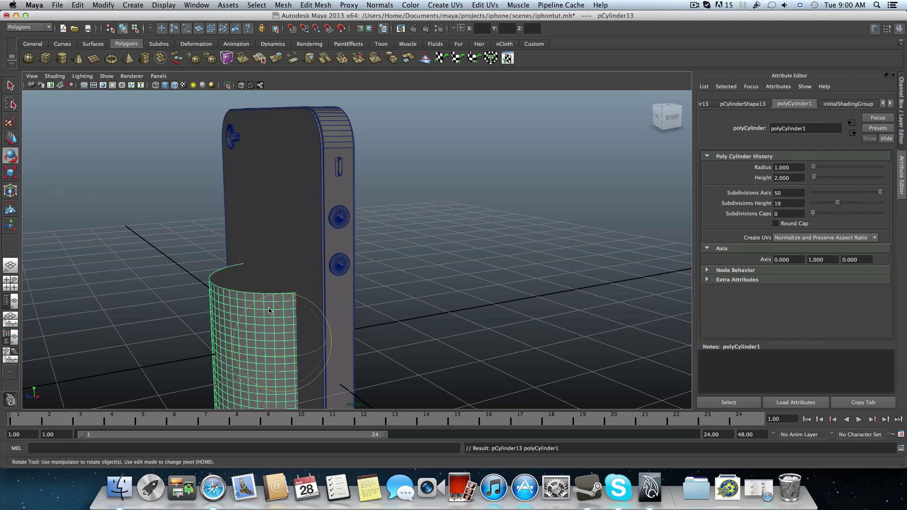
pyautogui.moveTo(267, 310); pyautogui.dragTo(263, 326)
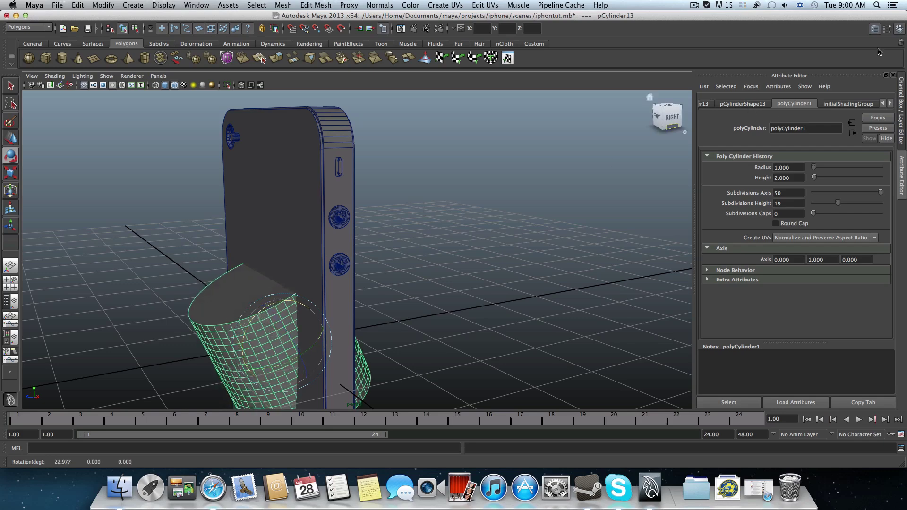
pyautogui.hotkey('ctrl', 'a')
pyautogui.hotkey('ctrl', 'a')
pyautogui.hotkey('ctrl', 'a')
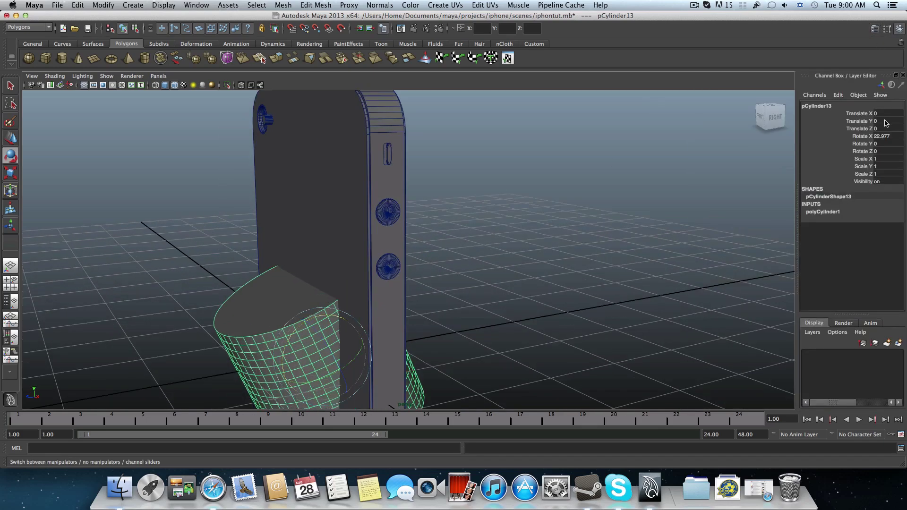
pyautogui.click(888, 138)
pyautogui.write('90')
pyautogui.press('Return')
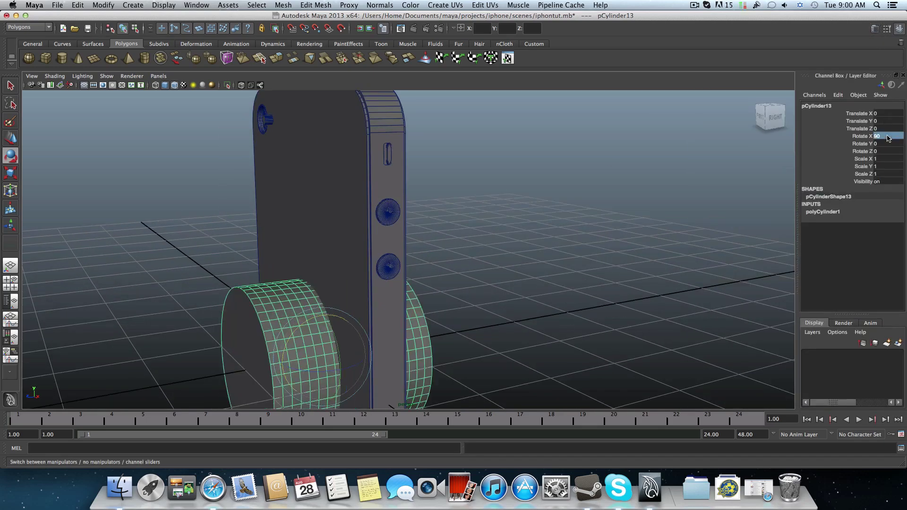
# - Scale the new cylinder down uniformly to about 0.075 and move it to about 2.68 in Y and 0.79 in Z
pyautogui.press('w')
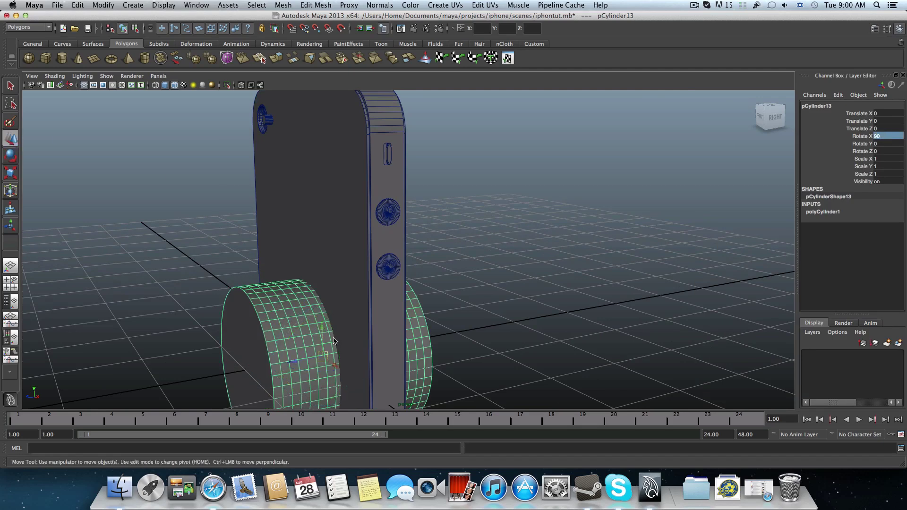
pyautogui.moveTo(324, 328); pyautogui.dragTo(283, 111)
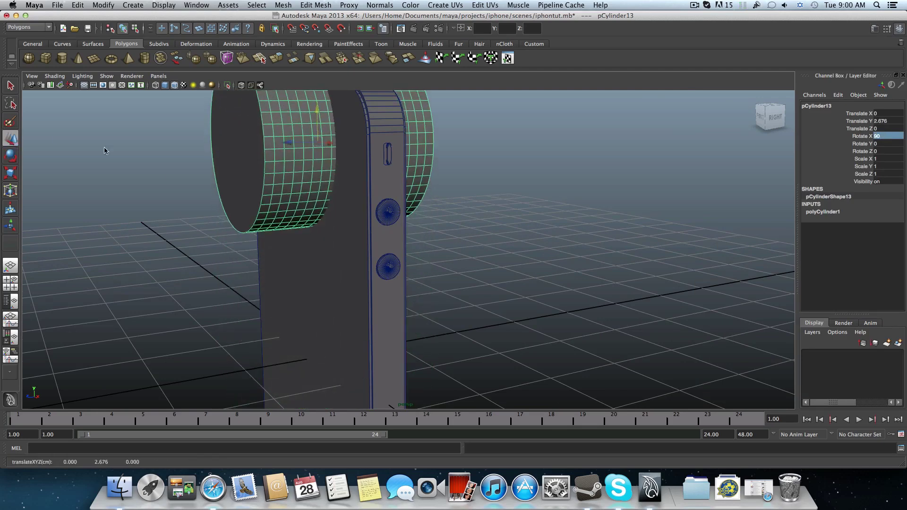
pyautogui.click(6, 174)
pyautogui.moveTo(321, 143); pyautogui.dragTo(190, 171)
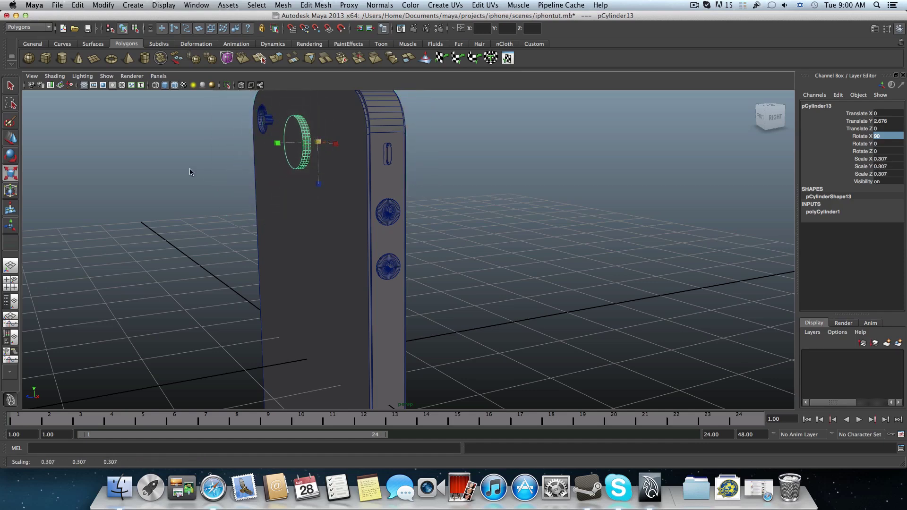
pyautogui.click(10, 137)
pyautogui.moveTo(296, 139); pyautogui.dragTo(330, 163)
pyautogui.click(10, 173)
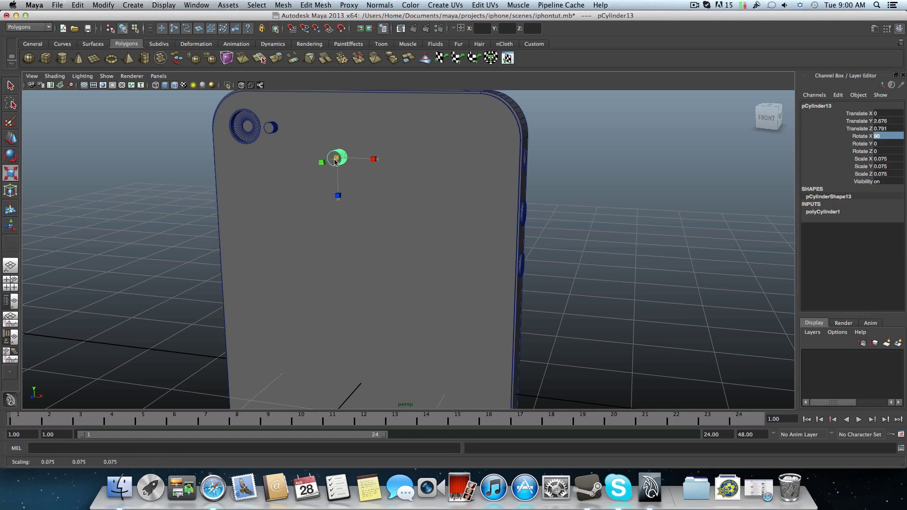
# - Move the new cylinder beside the camera recess, to about X -0.998, Y 2.92 and Z 0.264
pyautogui.press('w')
pyautogui.moveTo(336, 126); pyautogui.dragTo(332, 99)
pyautogui.moveTo(362, 133); pyautogui.dragTo(271, 156)
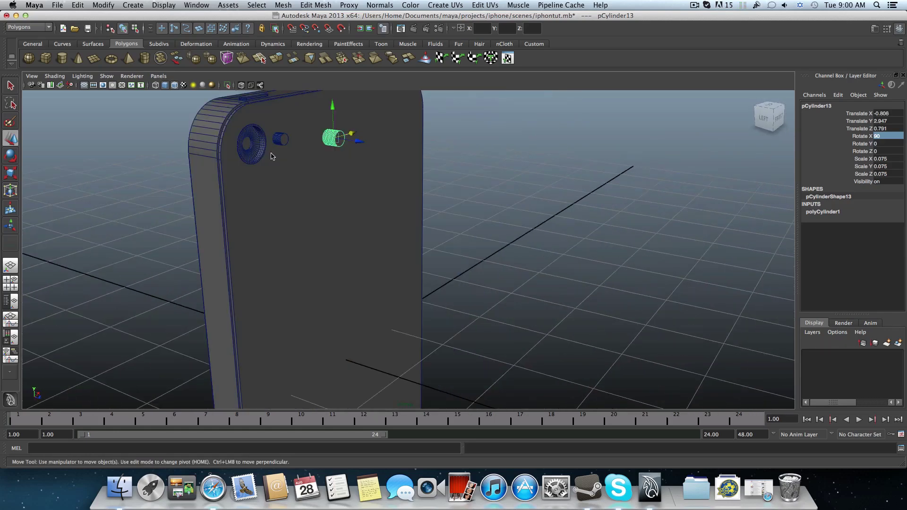
pyautogui.moveTo(356, 134); pyautogui.dragTo(303, 133)
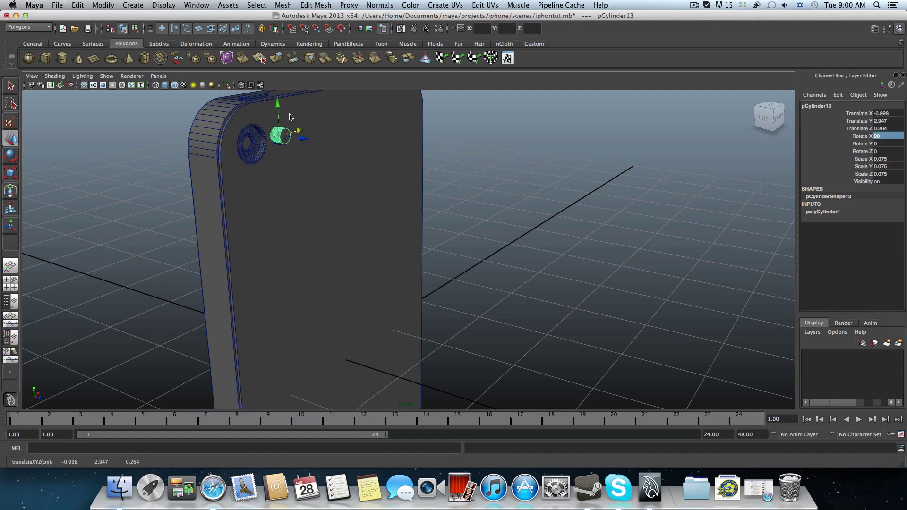
pyautogui.moveTo(277, 105); pyautogui.dragTo(277, 108)
pyautogui.keyDown('alt'); pyautogui.moveTo(317, 147); pyautogui.dragTo(258, 141); pyautogui.keyUp('alt')
pyautogui.keyDown('alt'); pyautogui.moveTo(246, 143); pyautogui.dragTo(319, 186, button='middle'); pyautogui.keyUp('alt')
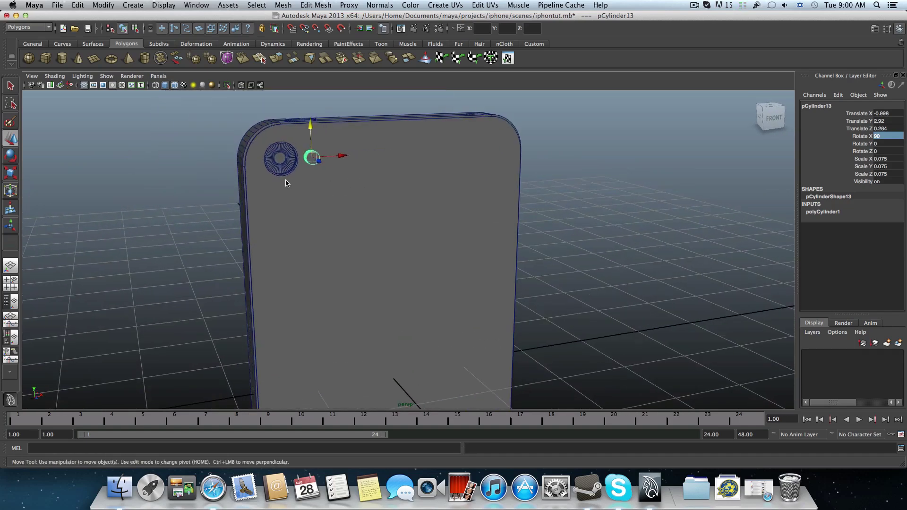
# - Fine-tune the new cylinder's position beside the camera recess to about X -0.988 and Y 2.91
pyautogui.keyDown('alt'); pyautogui.moveTo(288, 166); pyautogui.dragTo(332, 154, button='right'); pyautogui.keyUp('alt')
pyautogui.keyDown('alt'); pyautogui.moveTo(255, 123); pyautogui.dragTo(322, 198, button='middle'); pyautogui.keyUp('alt')
pyautogui.keyDown('alt'); pyautogui.moveTo(322, 198); pyautogui.dragTo(372, 189, button='right'); pyautogui.keyUp('alt')
pyautogui.keyDown('alt'); pyautogui.moveTo(372, 189); pyautogui.dragTo(338, 178); pyautogui.keyUp('alt')
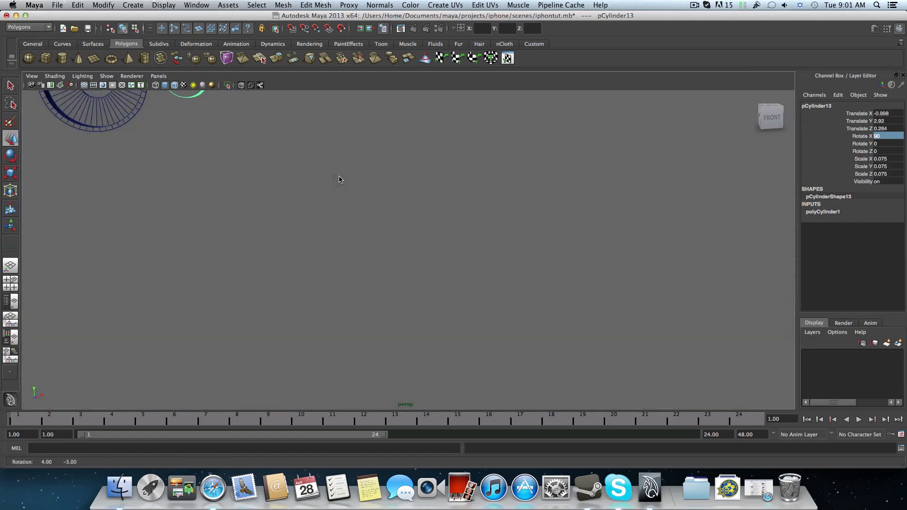
pyautogui.keyDown('alt'); pyautogui.moveTo(339, 198); pyautogui.dragTo(408, 321, button='middle'); pyautogui.keyUp('alt')
pyautogui.moveTo(255, 164); pyautogui.dragTo(257, 169)
pyautogui.moveTo(290, 199); pyautogui.dragTo(202, 192)
# - Scale the new cylinder down uniformly to about 0.058 and move it out from the phone's back to about Z 0.375
pyautogui.press('r')
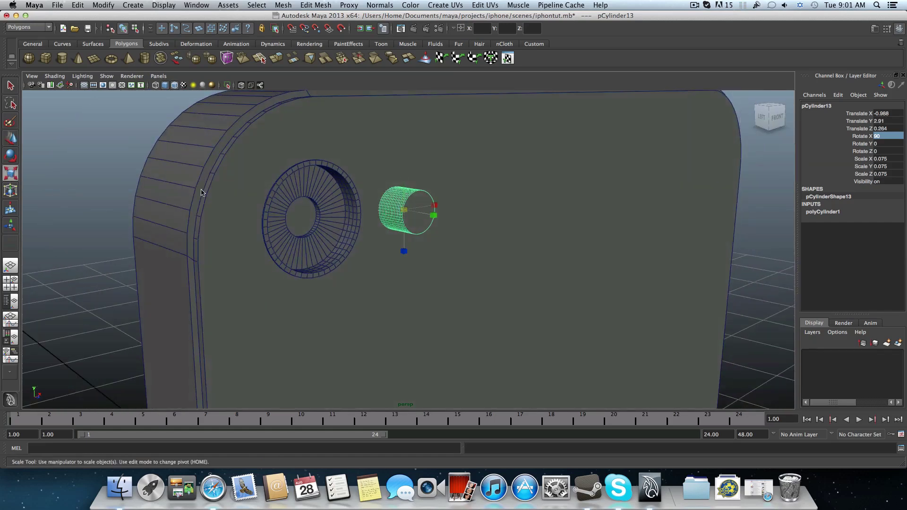
pyautogui.moveTo(403, 212); pyautogui.dragTo(570, 231)
pyautogui.press('w')
# - Delete the old cylinder beside the camera recess and move the new one farther from the phone's back, to about Z 0.449
pyautogui.click(505, 231)
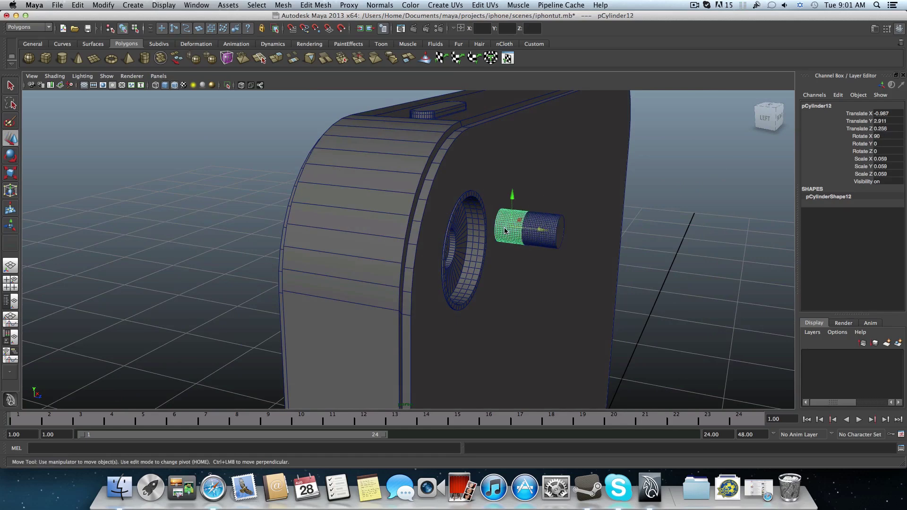
pyautogui.press('Delete')
pyautogui.click(542, 234)
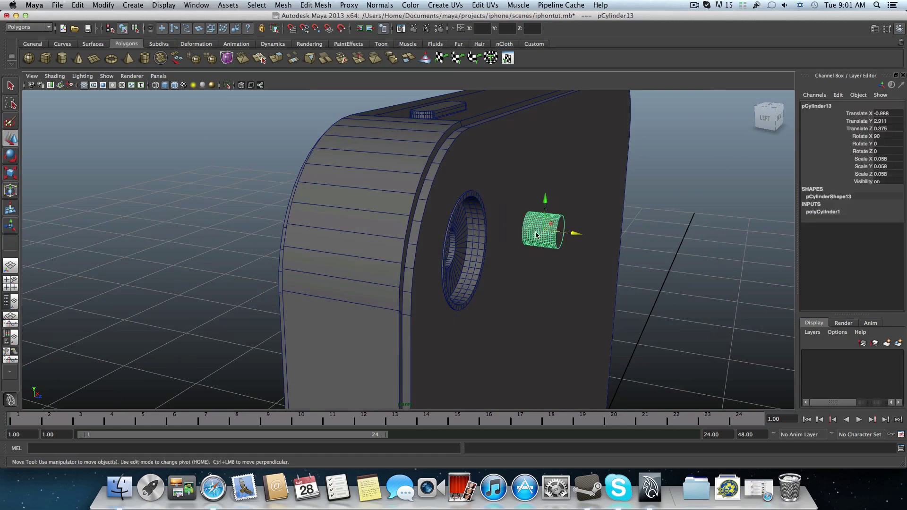
pyautogui.keyDown('alt'); pyautogui.moveTo(542, 235); pyautogui.dragTo(669, 196); pyautogui.keyUp('alt')
pyautogui.keyDown('alt'); pyautogui.moveTo(669, 197); pyautogui.dragTo(703, 219, button='right'); pyautogui.keyUp('alt')
pyautogui.keyDown('alt'); pyautogui.moveTo(702, 219); pyautogui.dragTo(499, 223, button='middle'); pyautogui.keyUp('alt')
pyautogui.keyDown('alt'); pyautogui.moveTo(498, 226); pyautogui.dragTo(573, 203); pyautogui.keyUp('alt')
# - Extrude the cylinder's cap face that points at the phone's back and scale it inward uniformly to about 0.933
pyautogui.moveTo(572, 203); pyautogui.dragTo(571, 225, button='right')
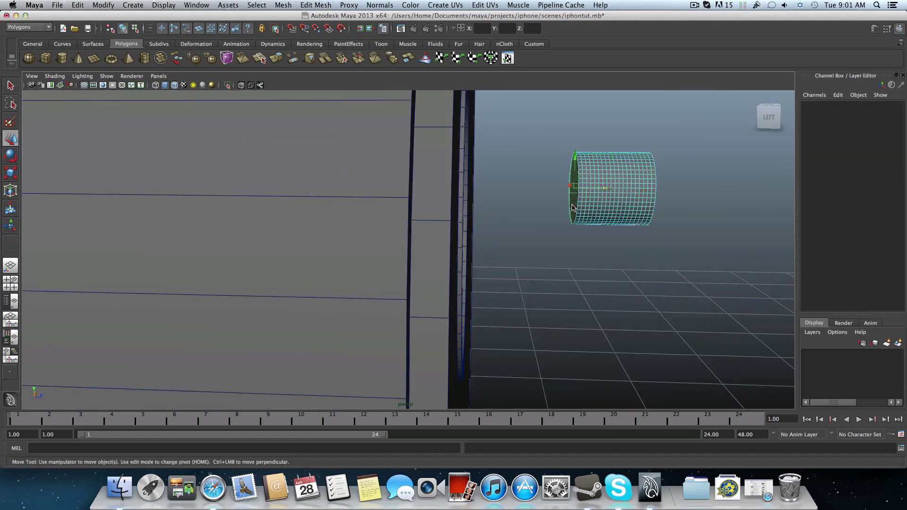
pyautogui.click(569, 212)
pyautogui.click(277, 59)
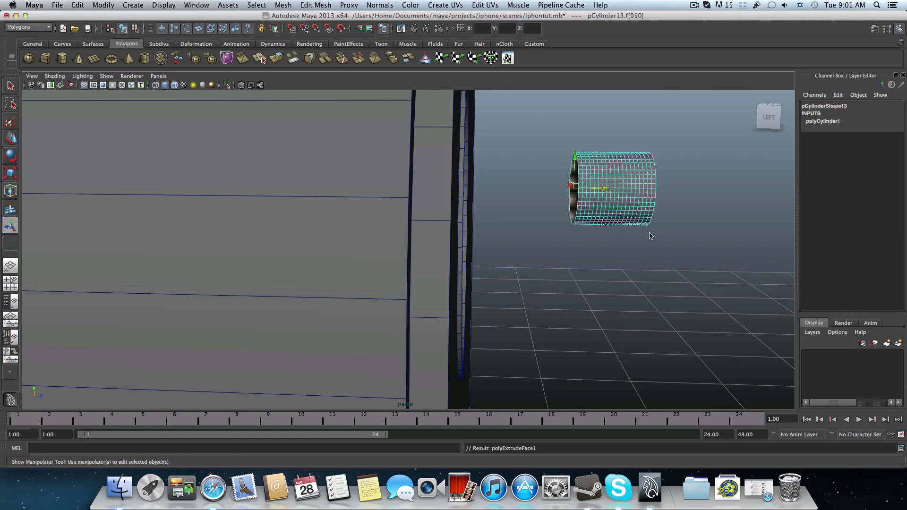
pyautogui.scroll(4, 652, 236)
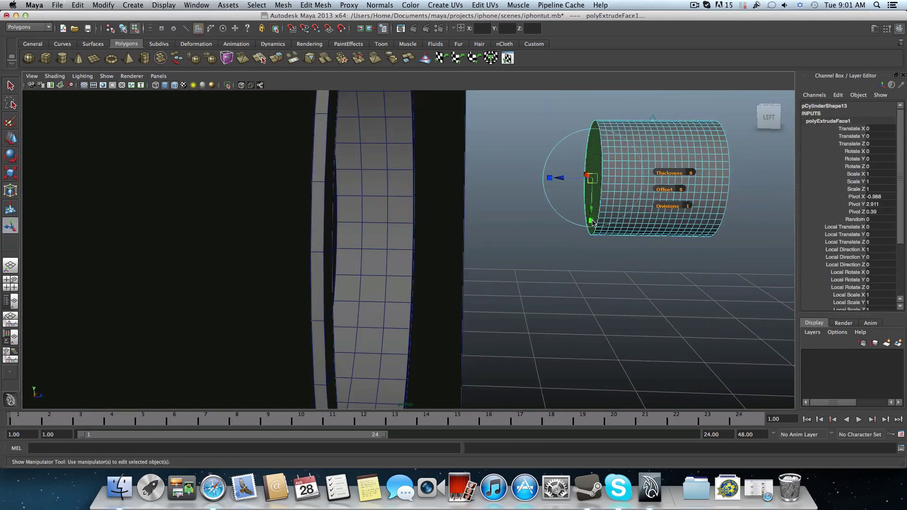
pyautogui.click(591, 220)
pyautogui.moveTo(590, 180); pyautogui.dragTo(589, 180, button='middle')
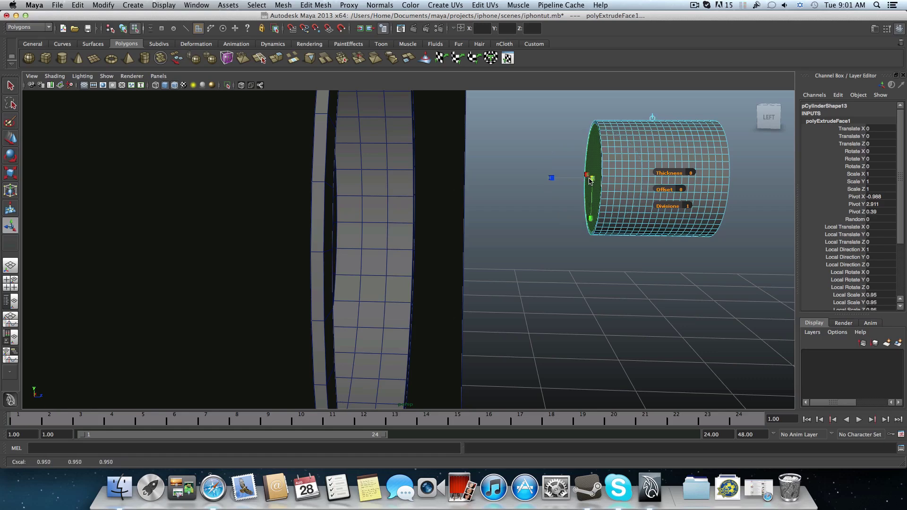
pyautogui.press('F8')
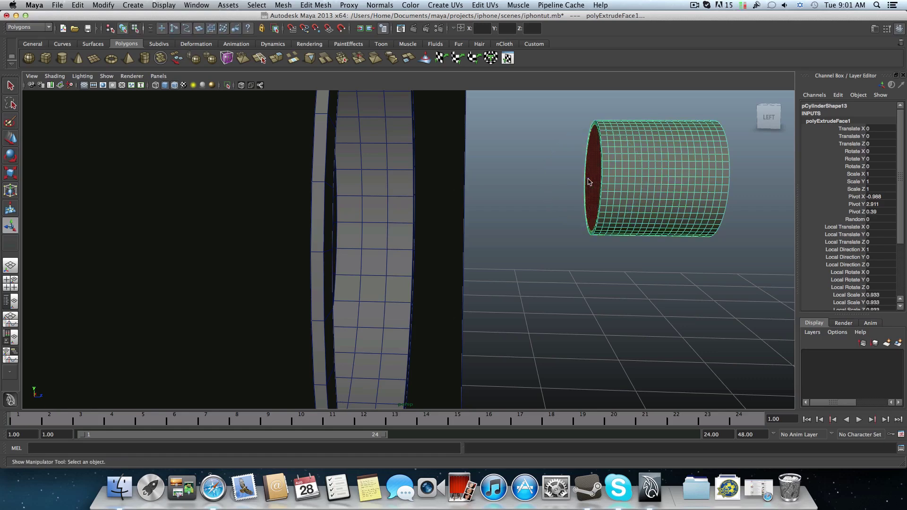
# - Move the cylinder back into the phone's rear surface beside the camera recess, to about Z 0.248
pyautogui.scroll(-2, 663, 188)
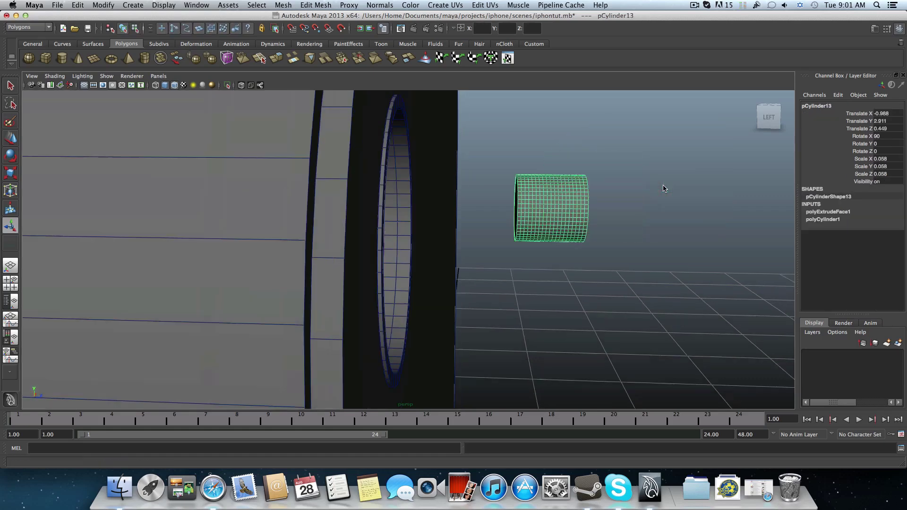
pyautogui.press('e')
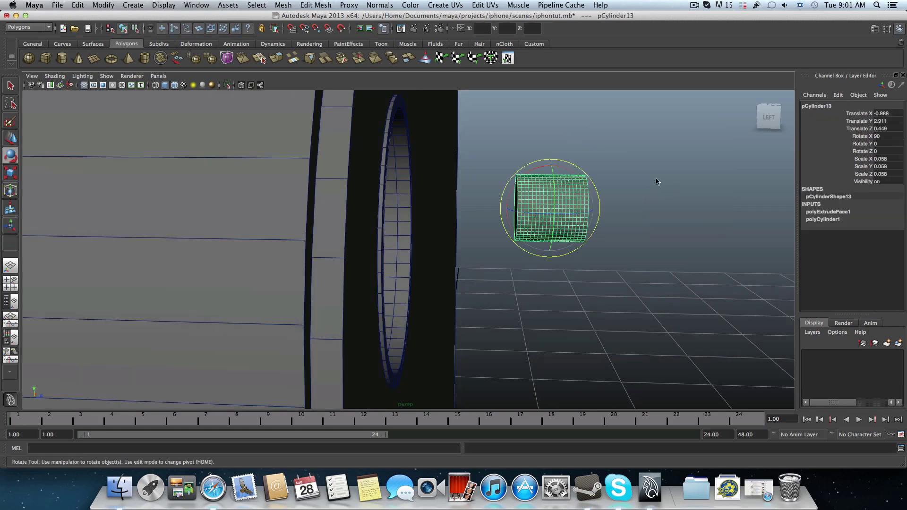
pyautogui.press('w')
pyautogui.moveTo(581, 211); pyautogui.dragTo(433, 198)
# - Subtract the small cylinder from the phone body with a Boolean difference
pyautogui.click(396, 198)
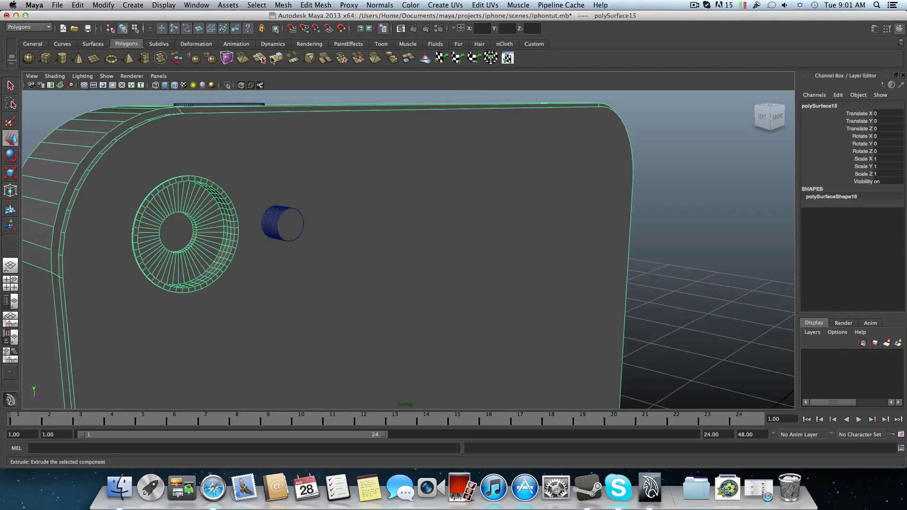
pyautogui.click(298, 226)
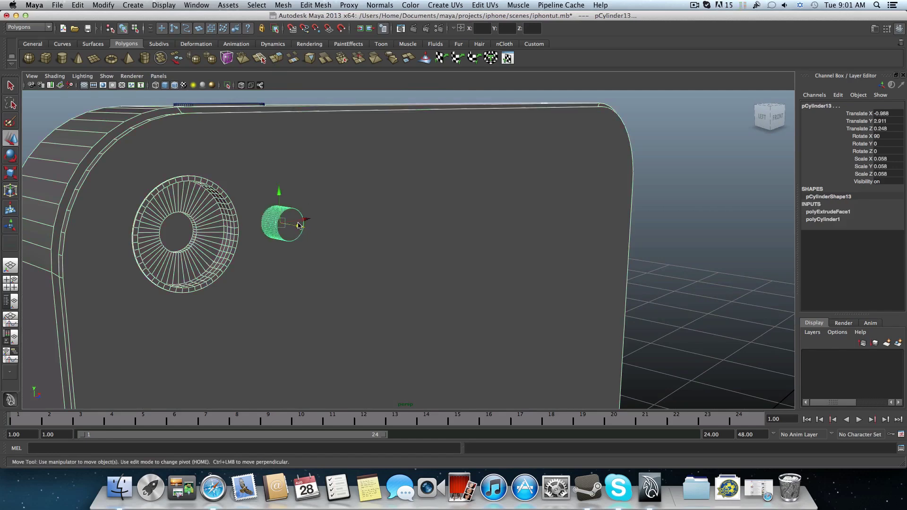
pyautogui.click(284, 4)
pyautogui.moveTo(299, 47)
pyautogui.click(449, 60)
pyautogui.keyDown('alt'); pyautogui.moveTo(436, 222); pyautogui.dragTo(361, 242, button='right'); pyautogui.keyUp('alt')
pyautogui.keyDown('alt'); pyautogui.moveTo(362, 242); pyautogui.dragTo(320, 202, button='middle'); pyautogui.keyUp('alt')
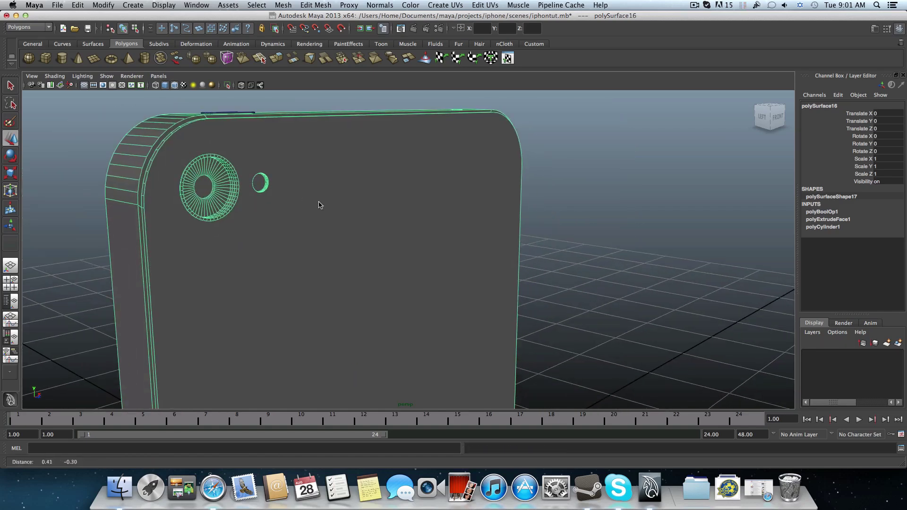
pyautogui.keyDown('alt'); pyautogui.moveTo(319, 202); pyautogui.dragTo(300, 212, button='right'); pyautogui.keyUp('alt')
pyautogui.keyDown('alt'); pyautogui.moveTo(301, 213); pyautogui.dragTo(259, 208); pyautogui.keyUp('alt')
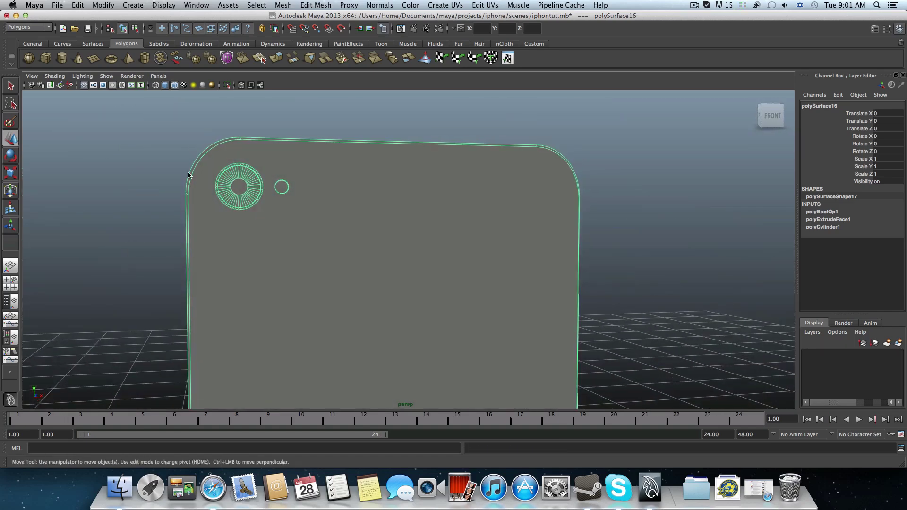
# - Extrude the narrow ring of faces around the small recess's floor outward by about 0.026
pyautogui.keyDown('alt'); pyautogui.moveTo(188, 175); pyautogui.dragTo(226, 172, button='right'); pyautogui.keyUp('alt')
pyautogui.keyDown('alt'); pyautogui.moveTo(226, 172); pyautogui.dragTo(239, 187); pyautogui.keyUp('alt')
pyautogui.keyDown('alt'); pyautogui.moveTo(239, 191); pyautogui.dragTo(381, 188, button='right'); pyautogui.keyUp('alt')
pyautogui.keyDown('alt'); pyautogui.moveTo(318, 172); pyautogui.dragTo(437, 331, button='middle'); pyautogui.keyUp('alt')
pyautogui.keyDown('alt'); pyautogui.moveTo(366, 271); pyautogui.dragTo(448, 262, button='right'); pyautogui.keyUp('alt')
pyautogui.keyDown('alt'); pyautogui.moveTo(292, 200); pyautogui.dragTo(375, 257, button='middle'); pyautogui.keyUp('alt')
pyautogui.keyDown('alt'); pyautogui.moveTo(376, 257); pyautogui.dragTo(343, 245, button='right'); pyautogui.keyUp('alt')
pyautogui.rightClick(343, 224)
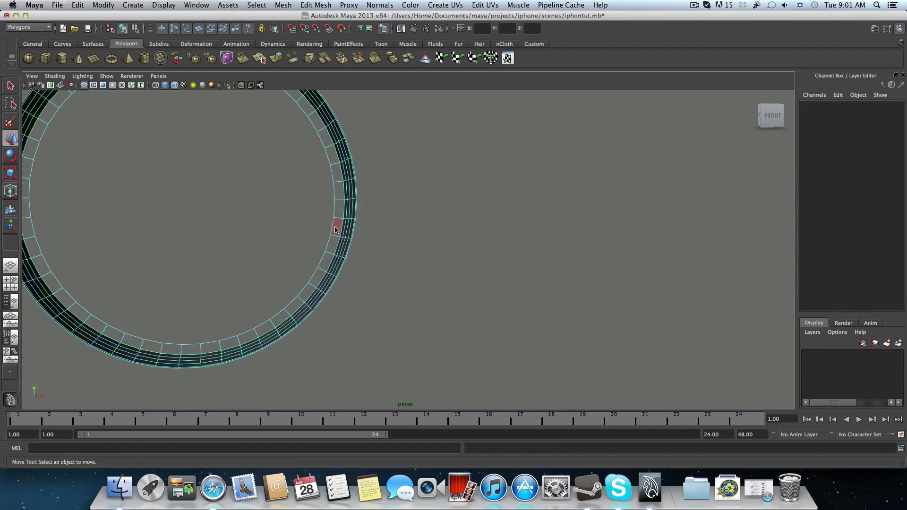
pyautogui.click(336, 230)
pyautogui.doubleClick(339, 212)
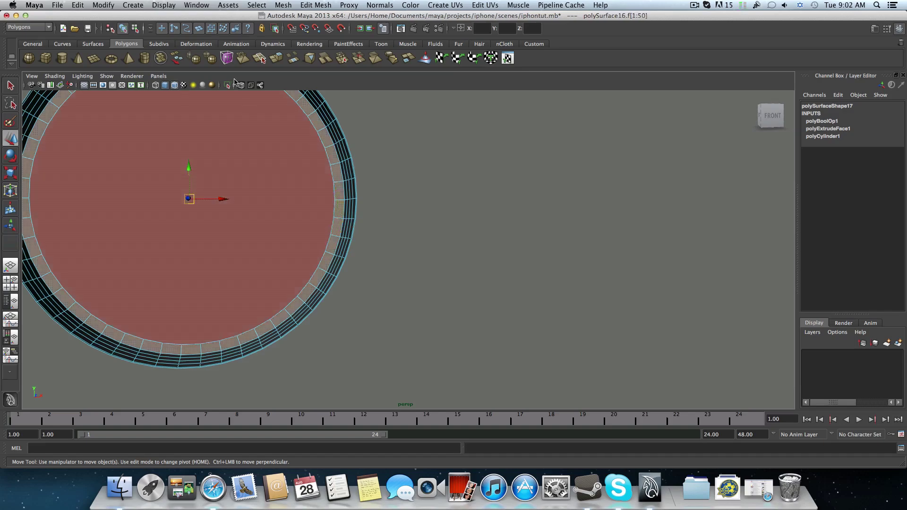
pyautogui.click(276, 59)
pyautogui.scroll(-5, 290, 219)
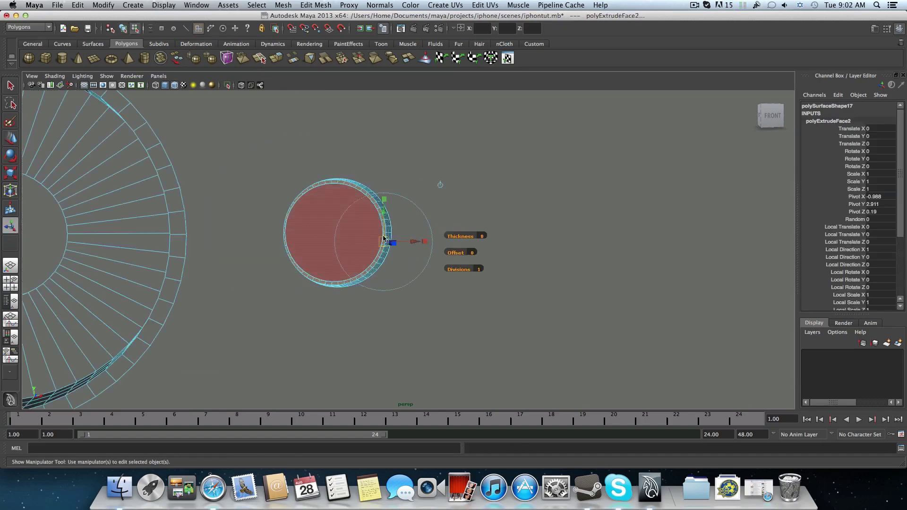
pyautogui.keyDown('alt'); pyautogui.moveTo(383, 239); pyautogui.dragTo(431, 246); pyautogui.keyUp('alt')
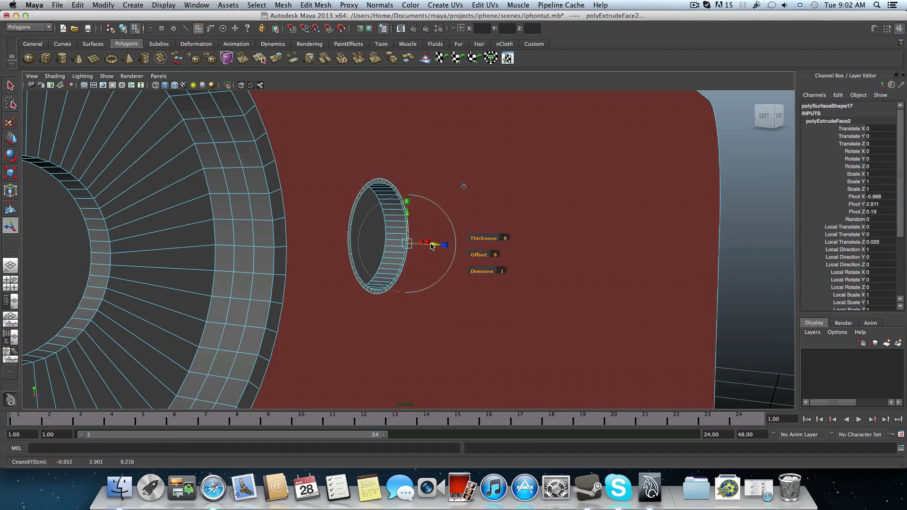
pyautogui.press('F8')
# - Examine the rear camera recesses and the top and front edges of the phone body
pyautogui.scroll(-10, 418, 241)
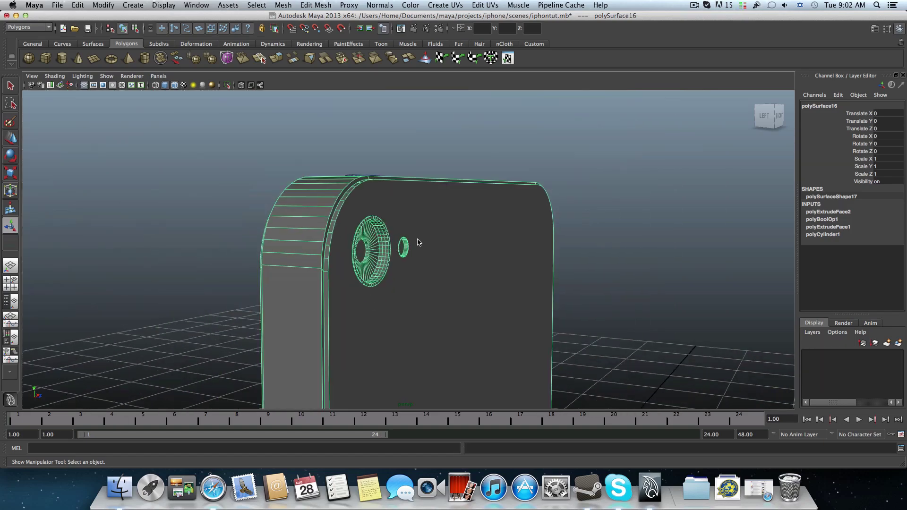
pyautogui.keyDown('alt'); pyautogui.moveTo(419, 241); pyautogui.dragTo(228, 205); pyautogui.keyUp('alt')
pyautogui.keyDown('alt'); pyautogui.moveTo(229, 205); pyautogui.dragTo(266, 187, button='right'); pyautogui.keyUp('alt')
pyautogui.keyDown('alt'); pyautogui.moveTo(265, 188); pyautogui.dragTo(193, 208); pyautogui.keyUp('alt')
pyautogui.keyDown('alt'); pyautogui.moveTo(192, 208); pyautogui.dragTo(184, 237, button='right'); pyautogui.keyUp('alt')
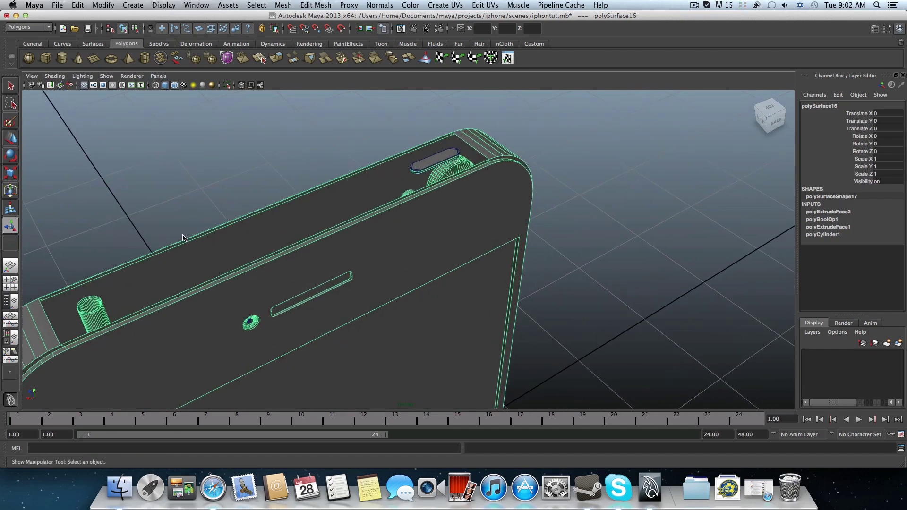
pyautogui.keyDown('alt'); pyautogui.moveTo(184, 236); pyautogui.dragTo(243, 187, button='middle'); pyautogui.keyUp('alt')
pyautogui.keyDown('alt'); pyautogui.moveTo(243, 187); pyautogui.dragTo(253, 207, button='right'); pyautogui.keyUp('alt')
pyautogui.scroll(-6, 249, 206)
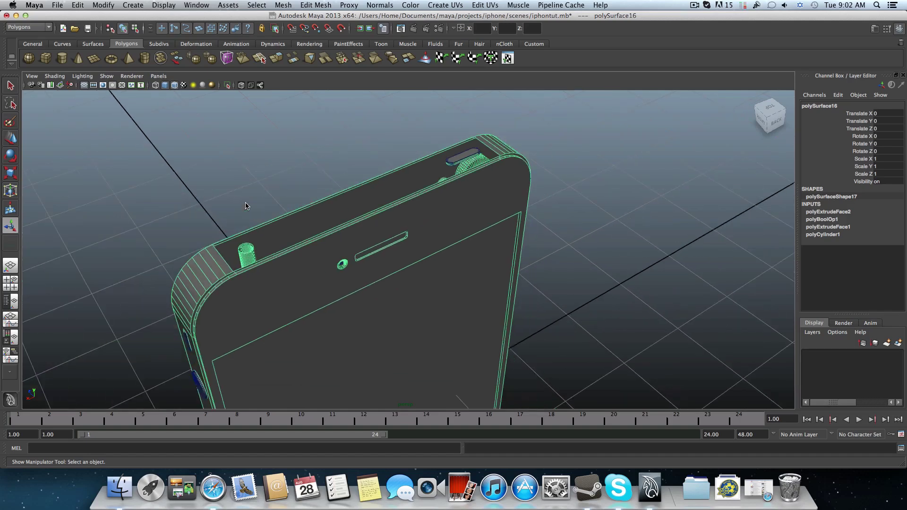
# - Set the renderer to mental ray and render the current perspective view of the phone's top
pyautogui.click(438, 30)
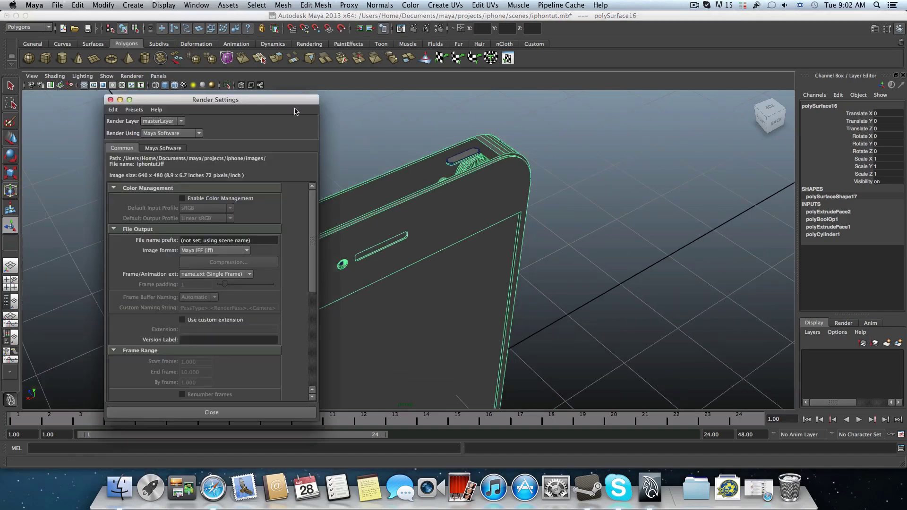
pyautogui.click(164, 132)
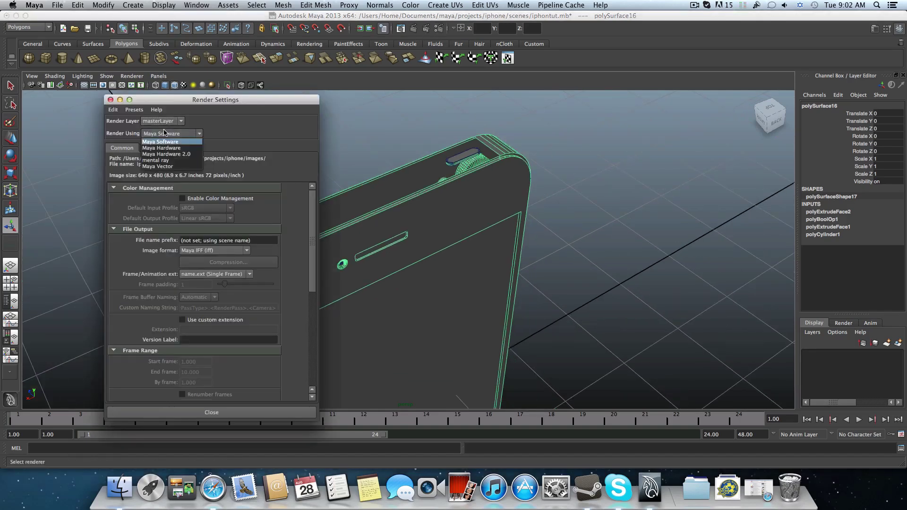
pyautogui.click(155, 160)
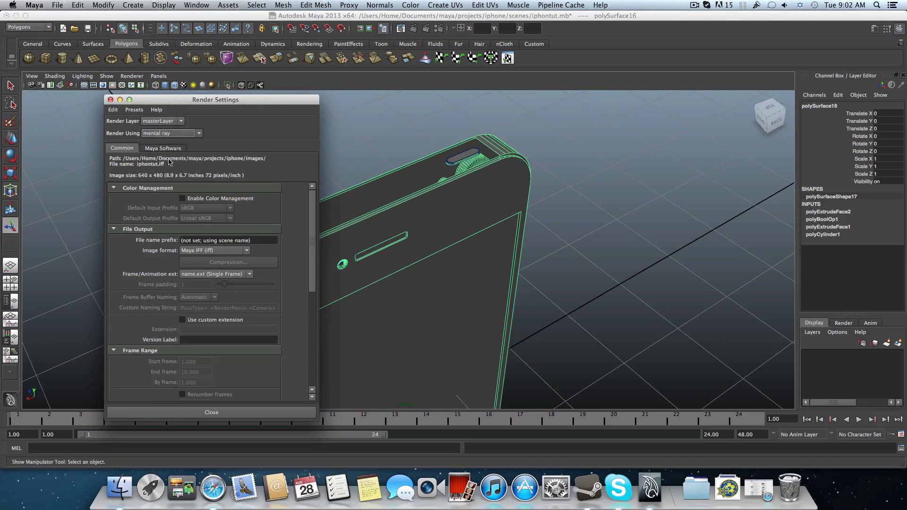
pyautogui.click(211, 412)
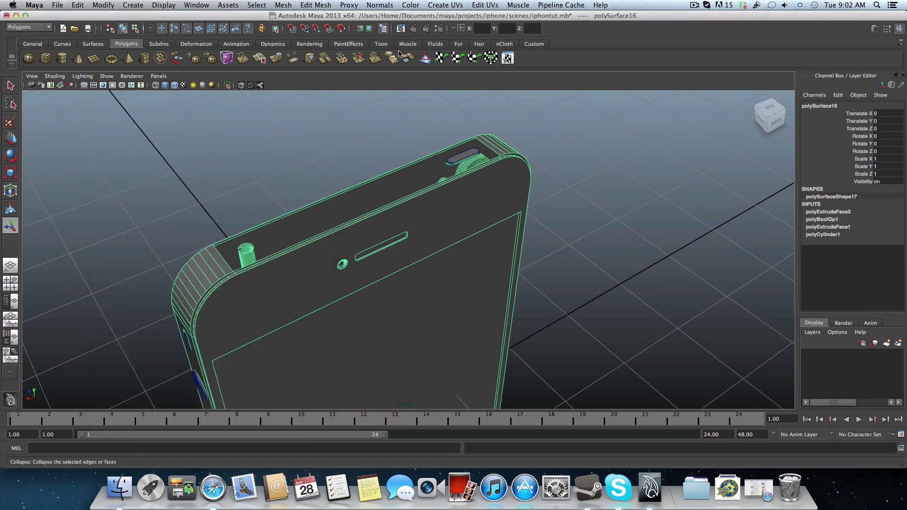
pyautogui.click(415, 29)
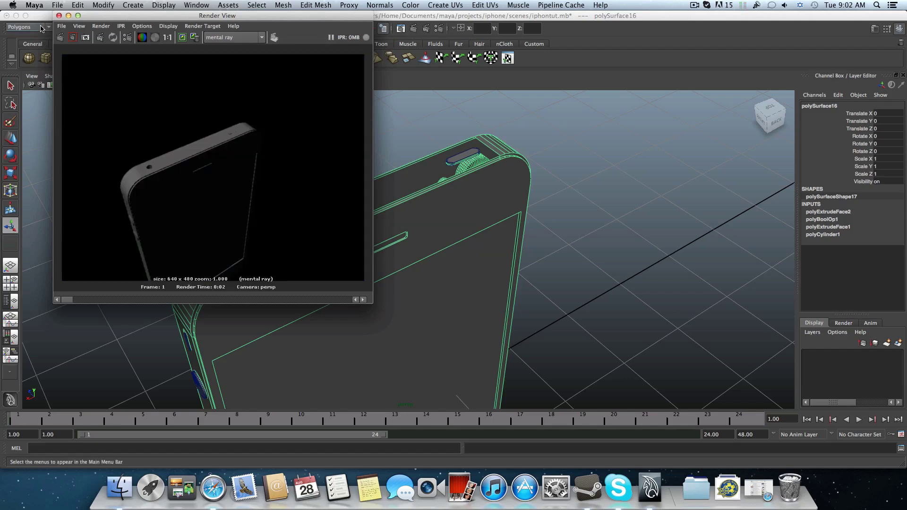
pyautogui.click(58, 16)
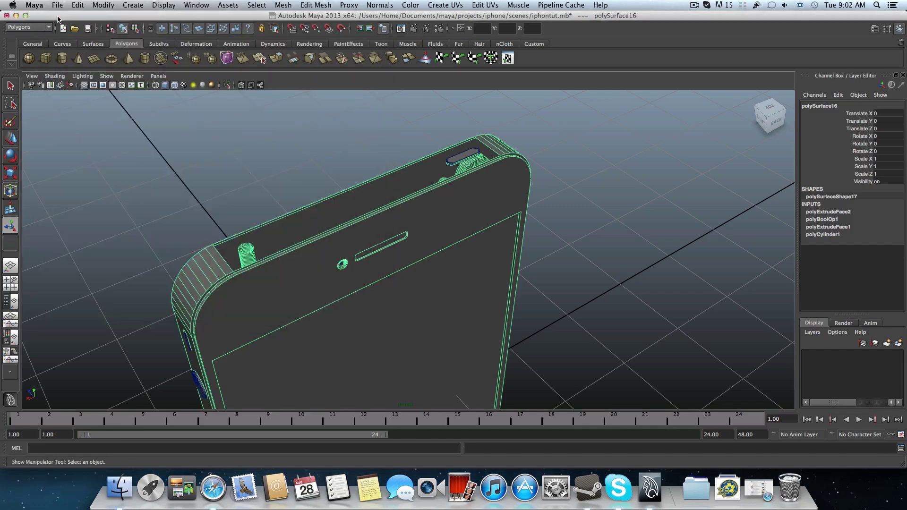
# - Examine the phone's top face and the whole body from the top, sides and front
pyautogui.scroll(5, 410, 225)
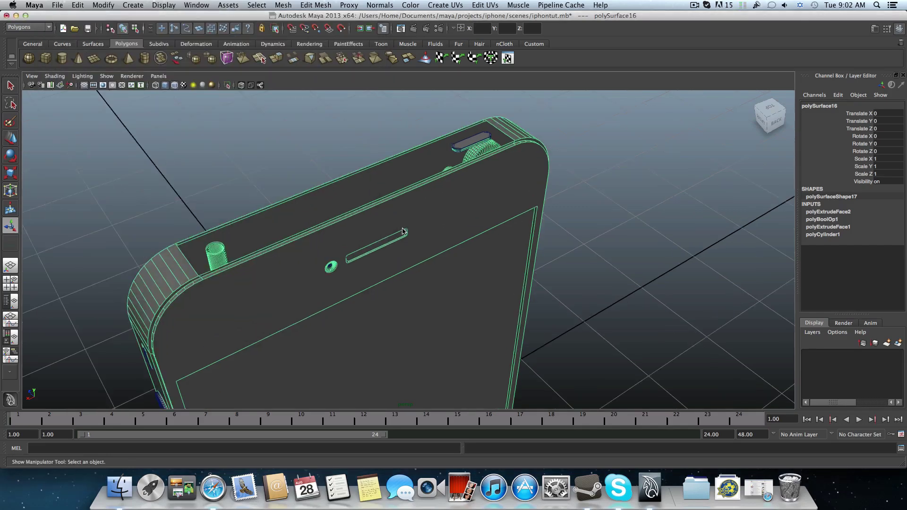
pyautogui.moveTo(365, 170); pyautogui.dragTo(366, 190, button='right')
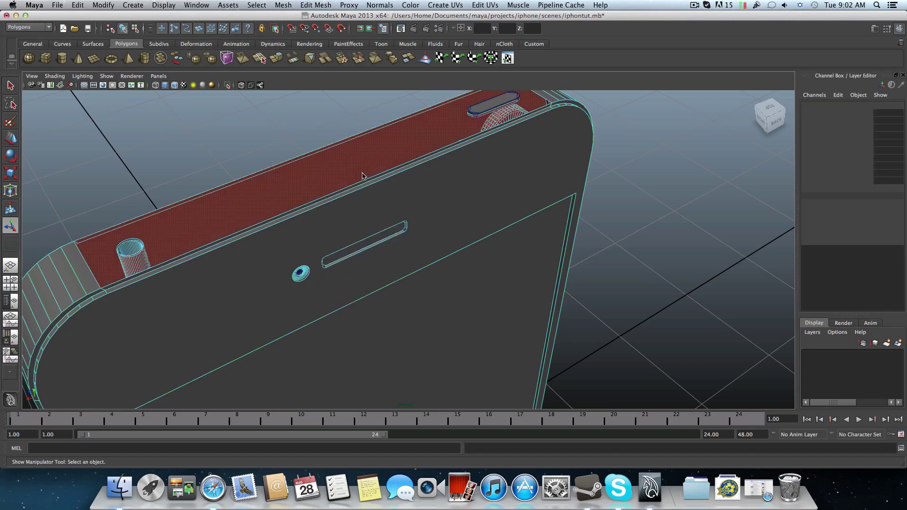
pyautogui.click(362, 176)
pyautogui.keyDown('alt'); pyautogui.moveTo(362, 176); pyautogui.dragTo(514, 250); pyautogui.keyUp('alt')
pyautogui.press('F8')
pyautogui.keyDown('alt'); pyautogui.moveTo(513, 250); pyautogui.dragTo(440, 229, button='right'); pyautogui.keyUp('alt')
pyautogui.keyDown('alt'); pyautogui.moveTo(440, 229); pyautogui.dragTo(434, 211); pyautogui.keyUp('alt')
pyautogui.keyDown('alt'); pyautogui.moveTo(434, 211); pyautogui.dragTo(373, 269, button='right'); pyautogui.keyUp('alt')
pyautogui.keyDown('alt'); pyautogui.moveTo(411, 273); pyautogui.dragTo(381, 188, button='middle'); pyautogui.keyUp('alt')
pyautogui.keyDown('alt'); pyautogui.moveTo(472, 265); pyautogui.dragTo(377, 242, button='right'); pyautogui.keyUp('alt')
pyautogui.keyDown('alt'); pyautogui.moveTo(345, 260); pyautogui.dragTo(462, 208); pyautogui.keyUp('alt')
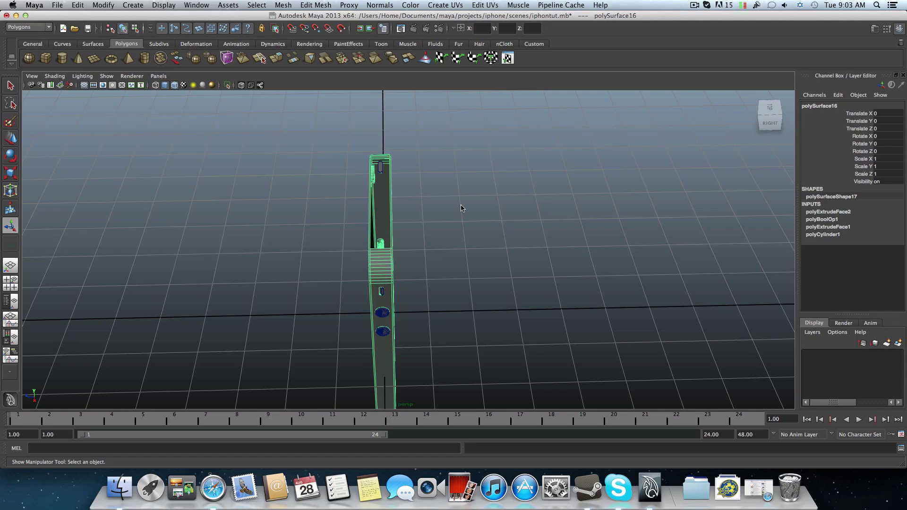
pyautogui.keyDown('alt'); pyautogui.moveTo(461, 209); pyautogui.dragTo(381, 251); pyautogui.keyUp('alt')
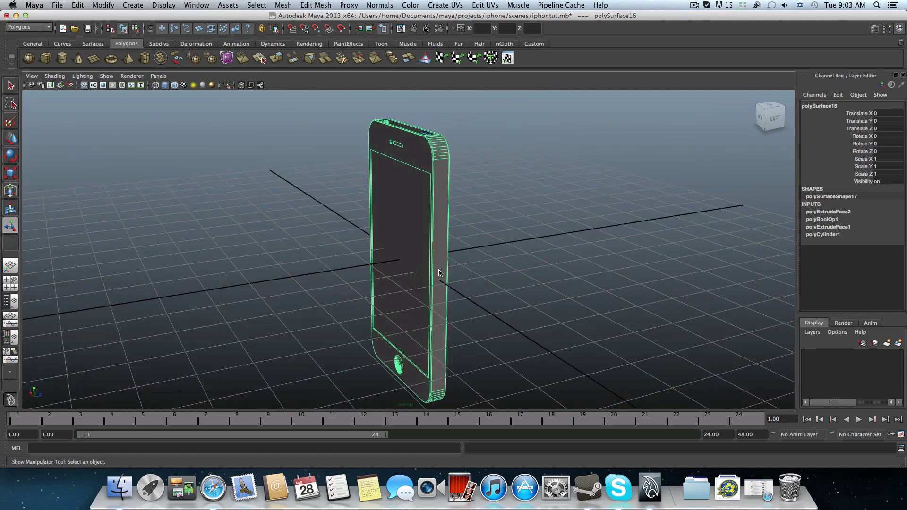